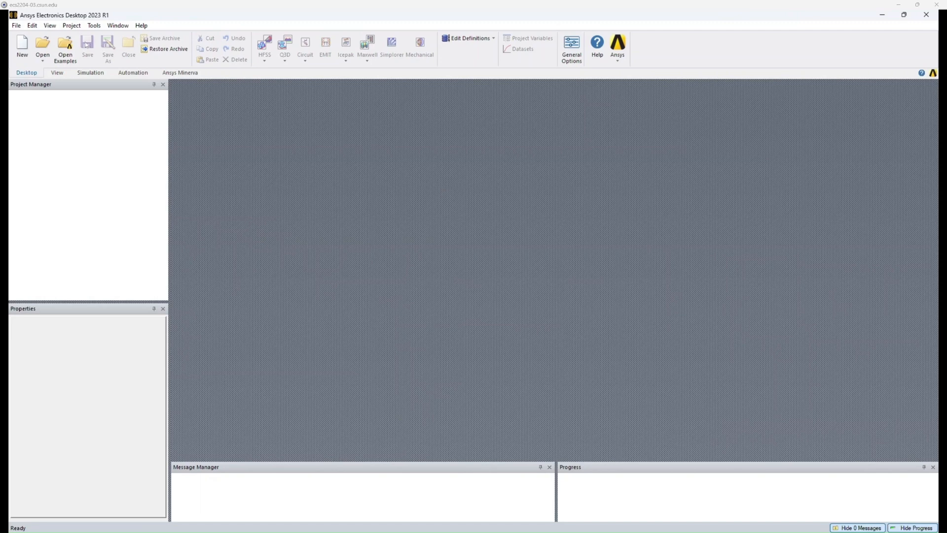
Open the ACT Extensions window and launch the HFSS Antenna Toolkit wizard, widening its panel.
click(49, 25)
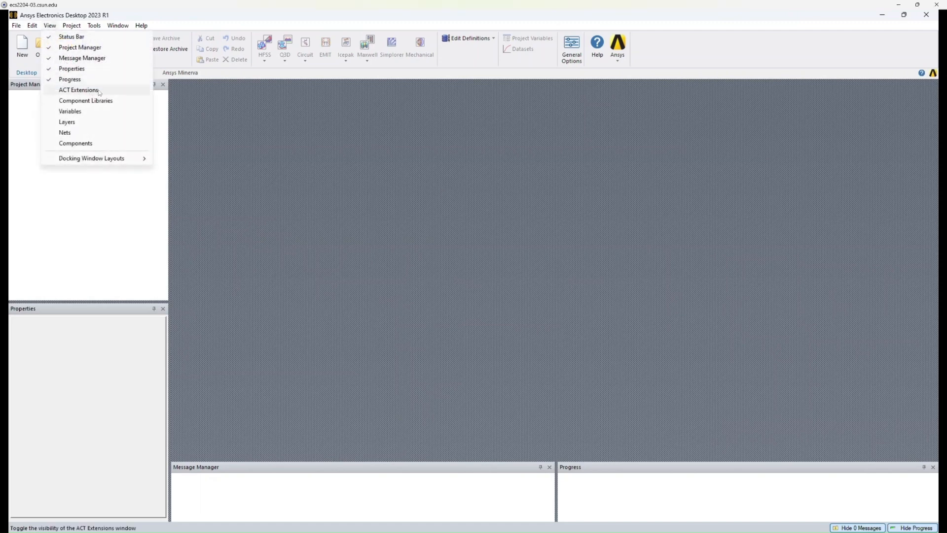
click(109, 93)
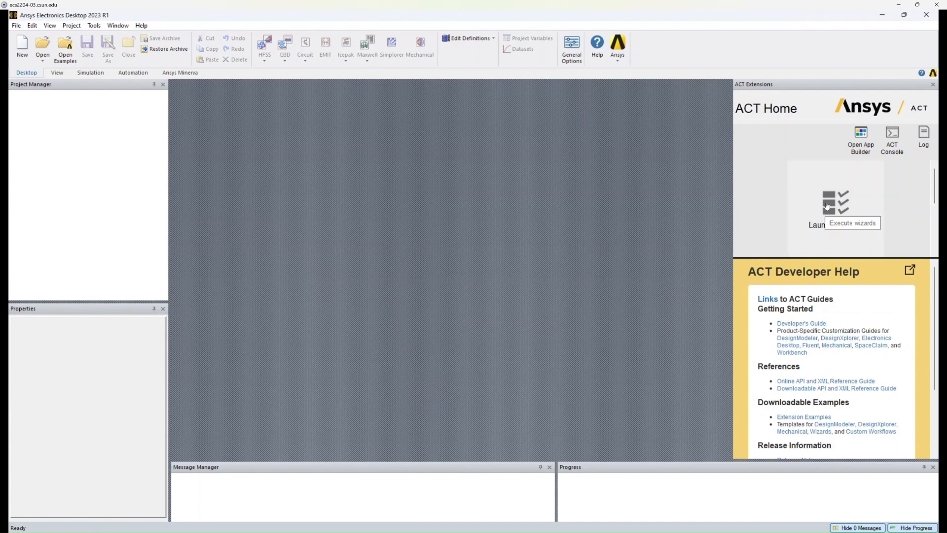
click(810, 200)
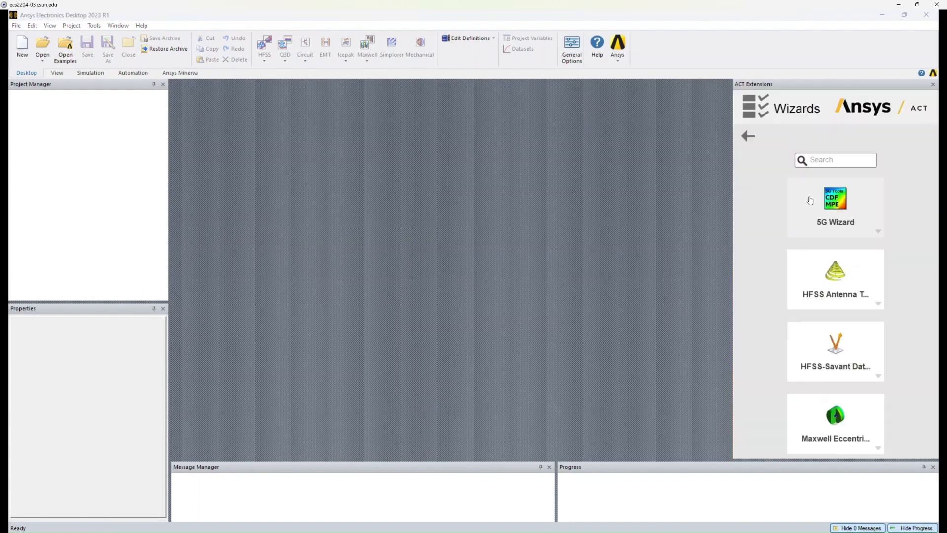
click(809, 283)
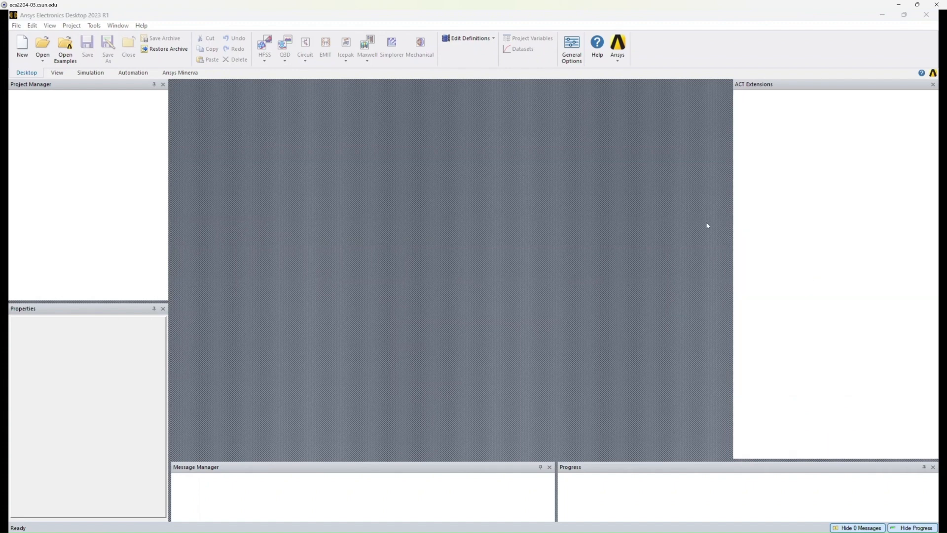
drag(733, 218, 537, 218)
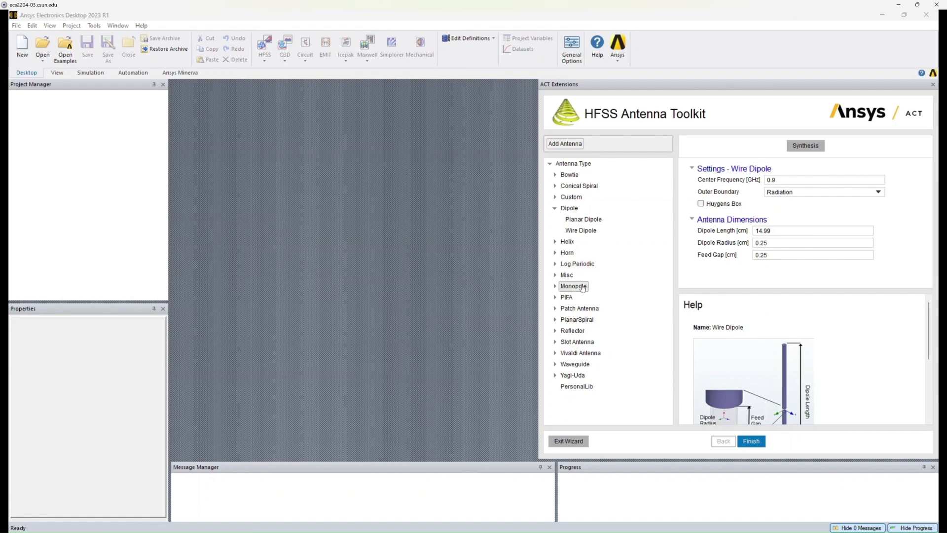
Choose the Planar Archimedean Spiral antenna and set its low frequency to 2 GHz and high frequency to 8 GHz.
double_click(572, 320)
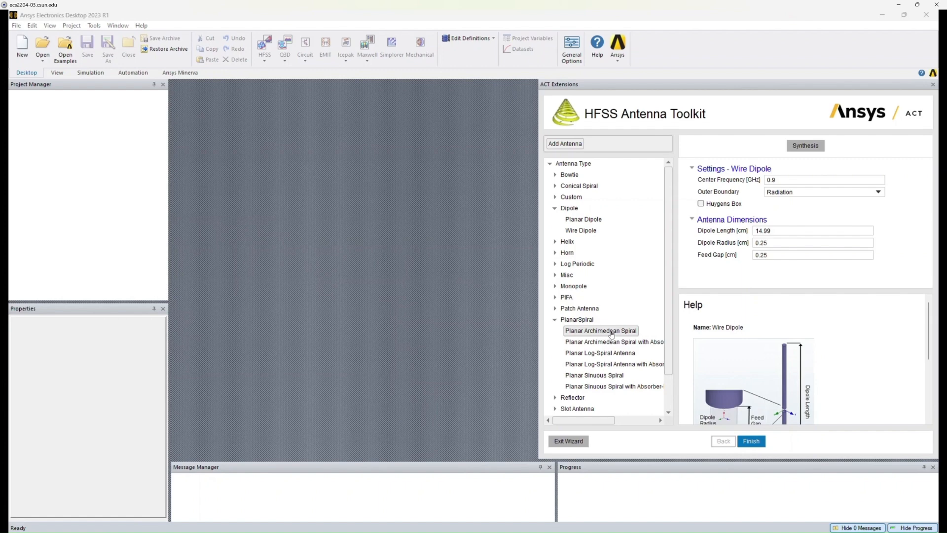
click(625, 334)
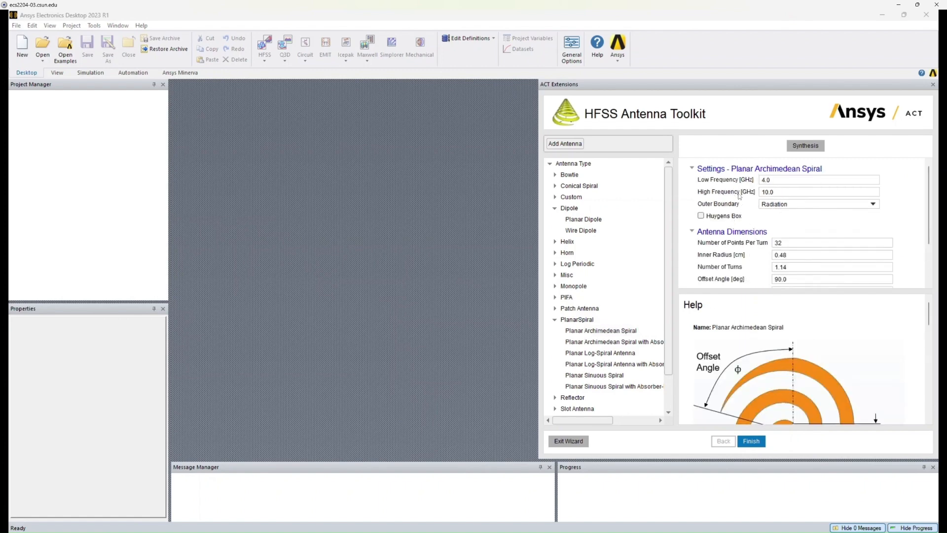
drag(781, 178, 717, 179)
text(2)
drag(787, 193, 738, 192)
text(8)
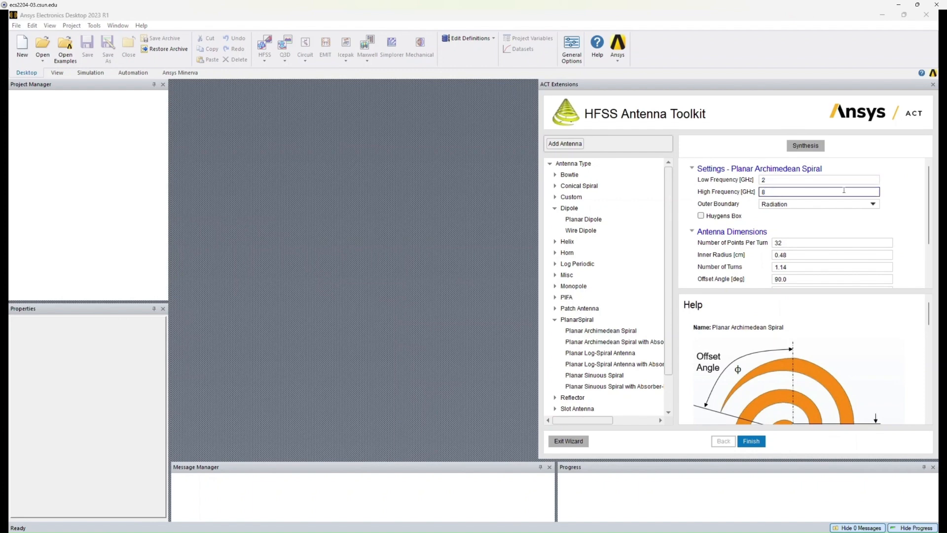
Run Synthesis to compute the spiral's antenna dimensions from the frequency range.
click(886, 196)
drag(929, 213, 933, 255)
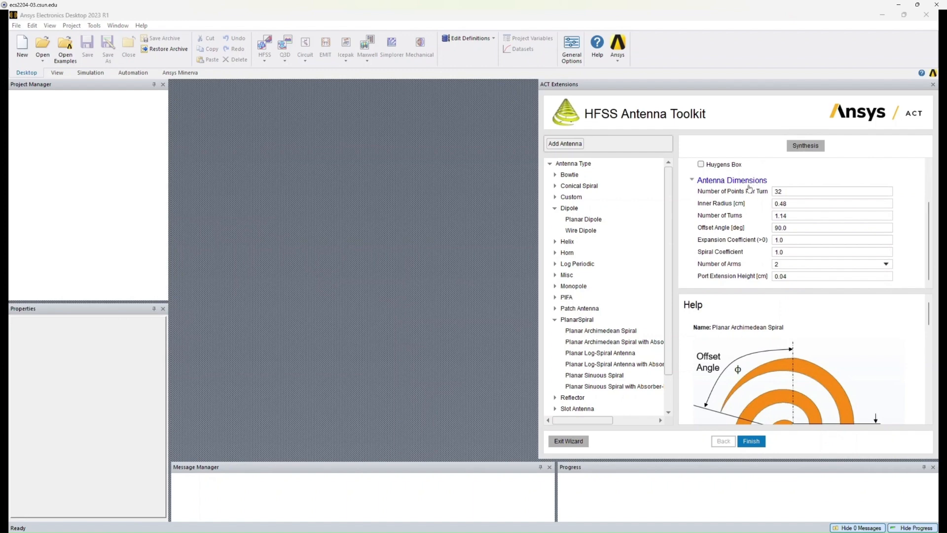
scroll(752, 202, up, 3)
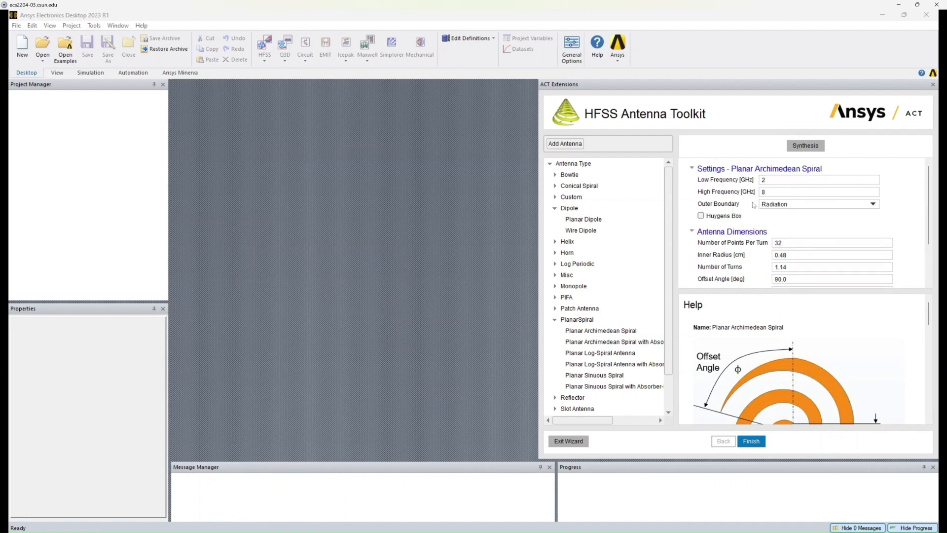
scroll(770, 237, down, 3)
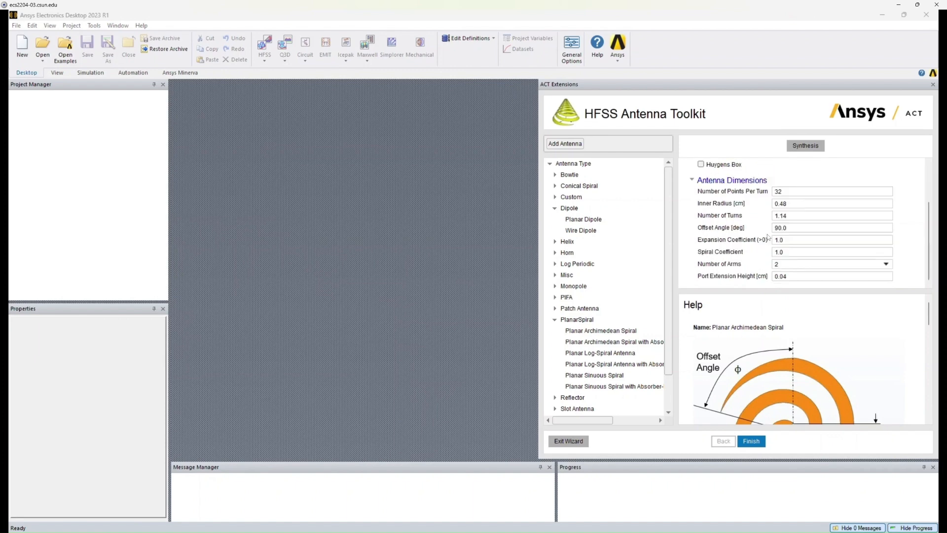
click(802, 147)
scroll(784, 239, up, 3)
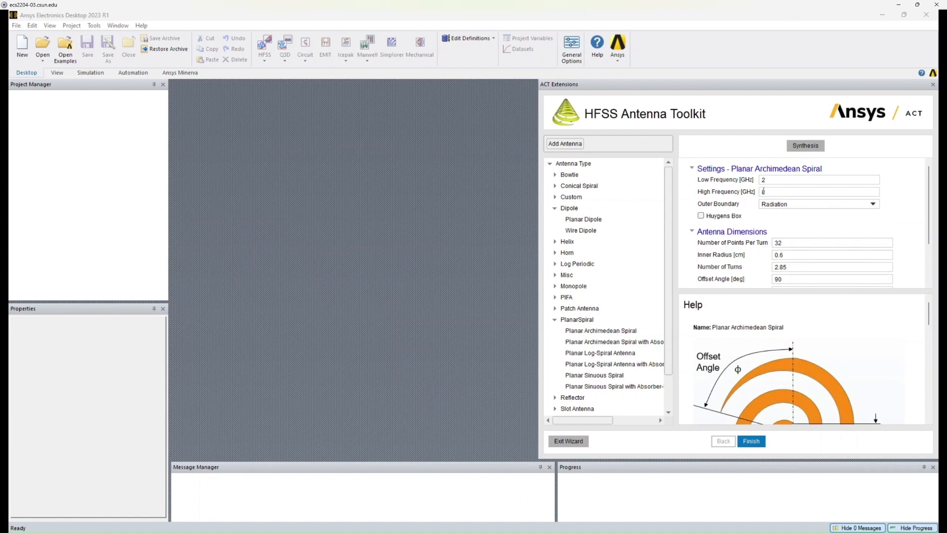
scroll(787, 217, down, 3)
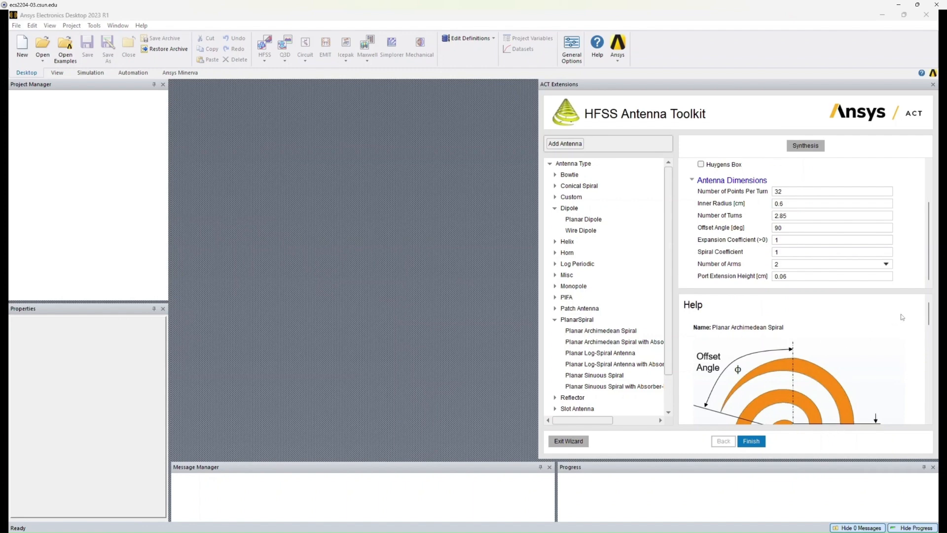
scroll(927, 313, down, 3)
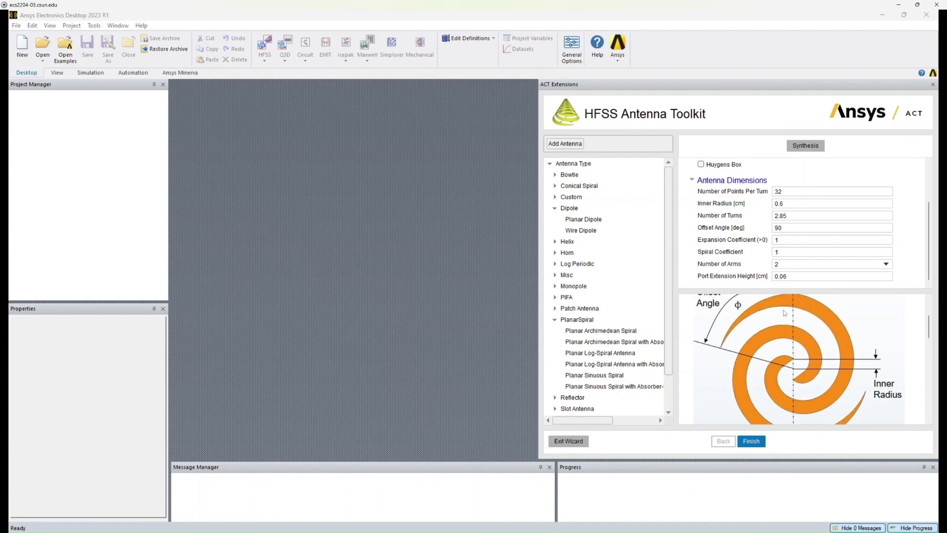
Set the number of points per turn to 50 and finish the wizard to generate the design.
drag(794, 191, 754, 190)
text(50)
click(790, 180)
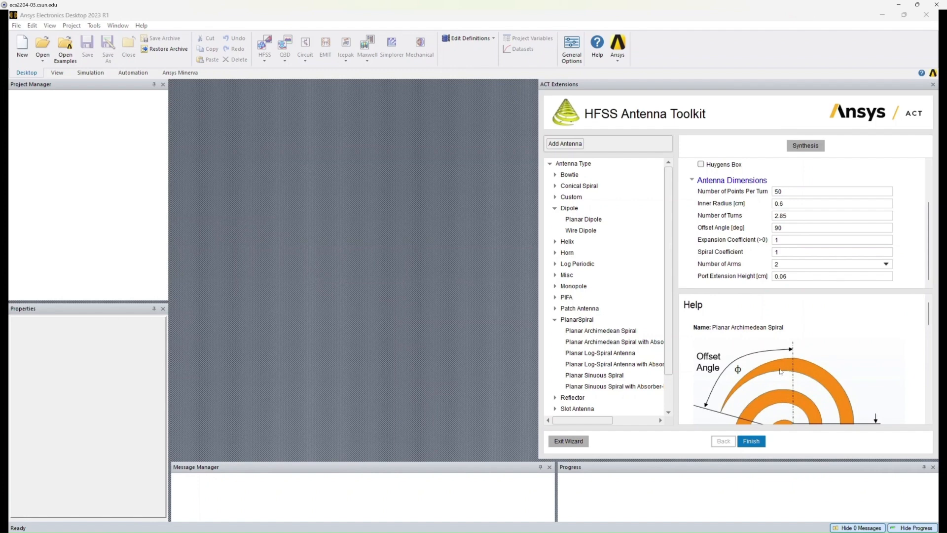
click(756, 442)
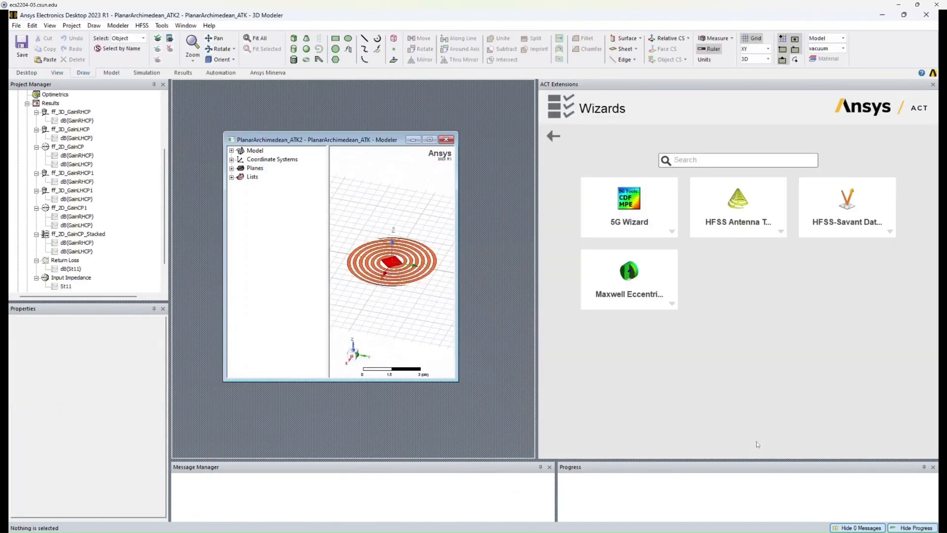
Close the ACT Extensions panel and maximize the 3D modeler window.
click(933, 85)
click(429, 139)
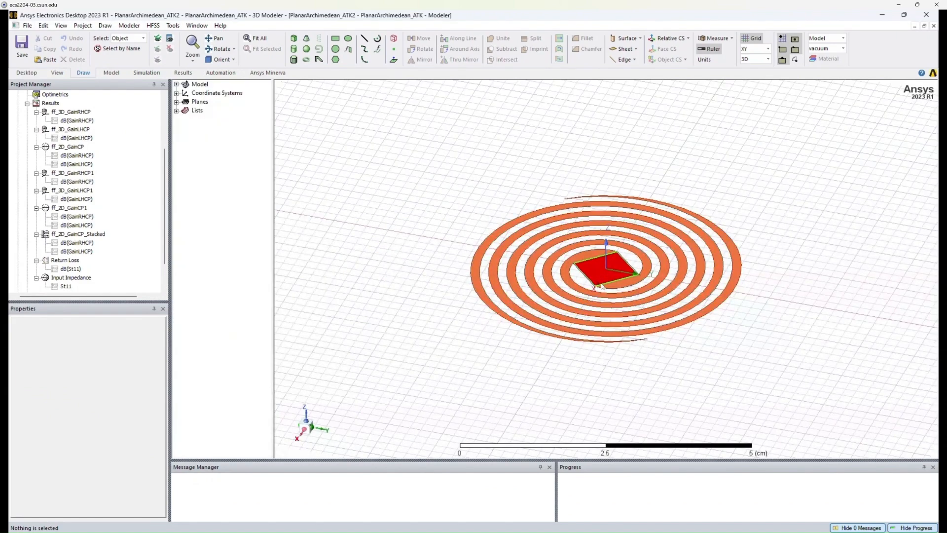
Zoom into the spiral and expand the design's Boundaries, Excitations and Analysis entries to inspect the setup.
scroll(602, 266, up, 3)
scroll(608, 268, up, 2)
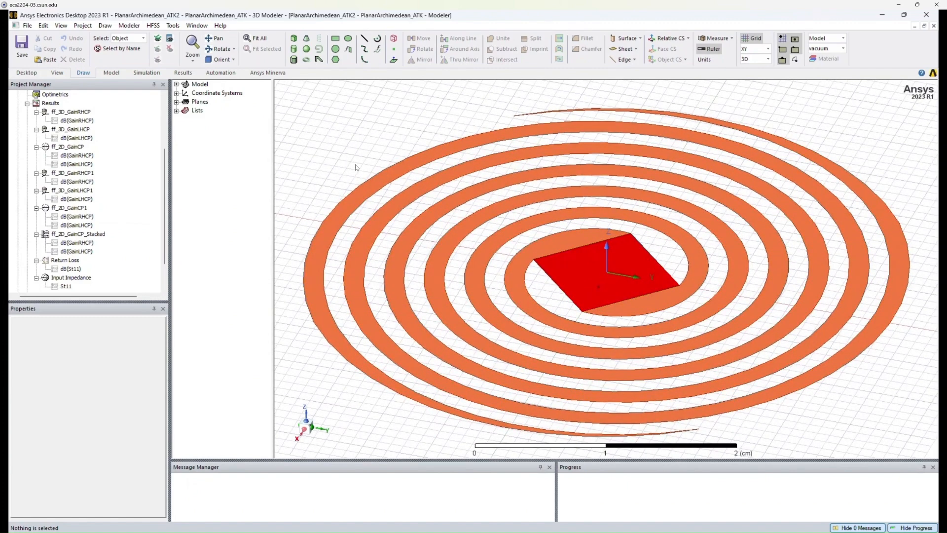
scroll(130, 158, up, 4)
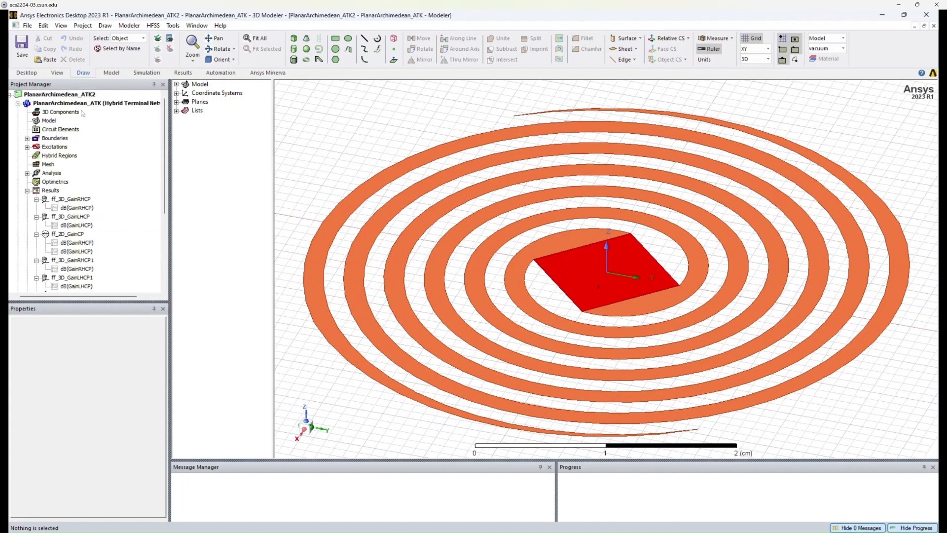
click(54, 104)
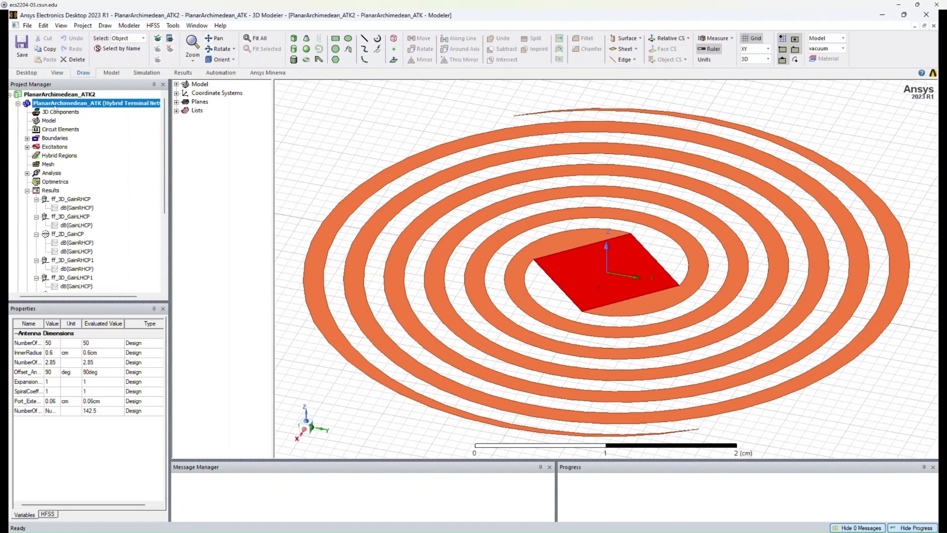
click(27, 173)
click(28, 147)
click(27, 138)
drag(166, 136, 169, 223)
scroll(171, 240, up, 6)
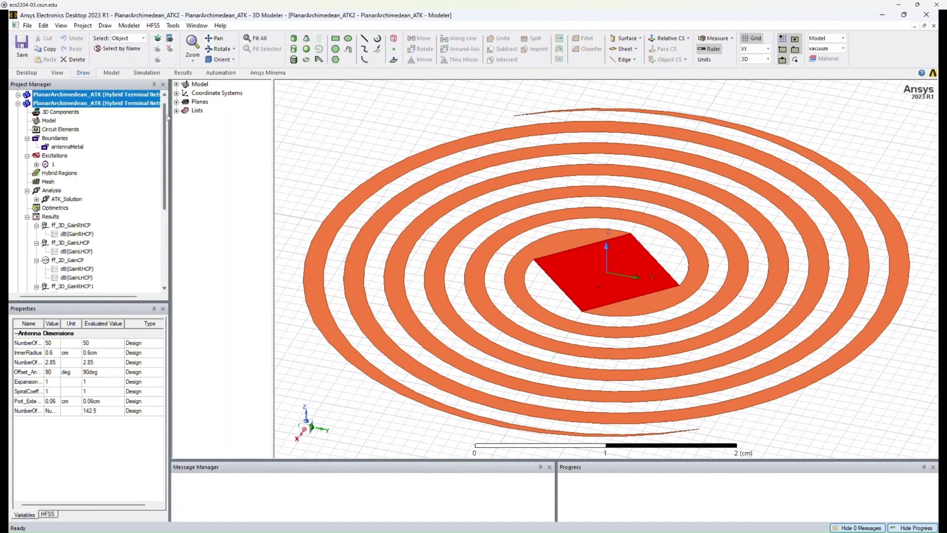
Expand the model history tree to review the lumped port sheet and both antenna arm sheets.
click(176, 84)
click(186, 93)
click(195, 102)
click(204, 119)
click(203, 111)
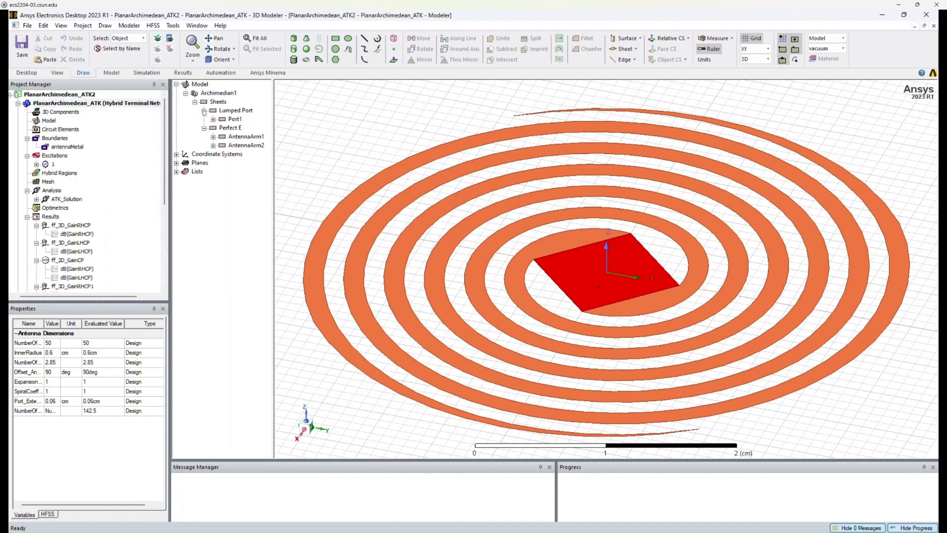
click(213, 146)
click(213, 137)
click(213, 120)
drag(273, 146, 285, 145)
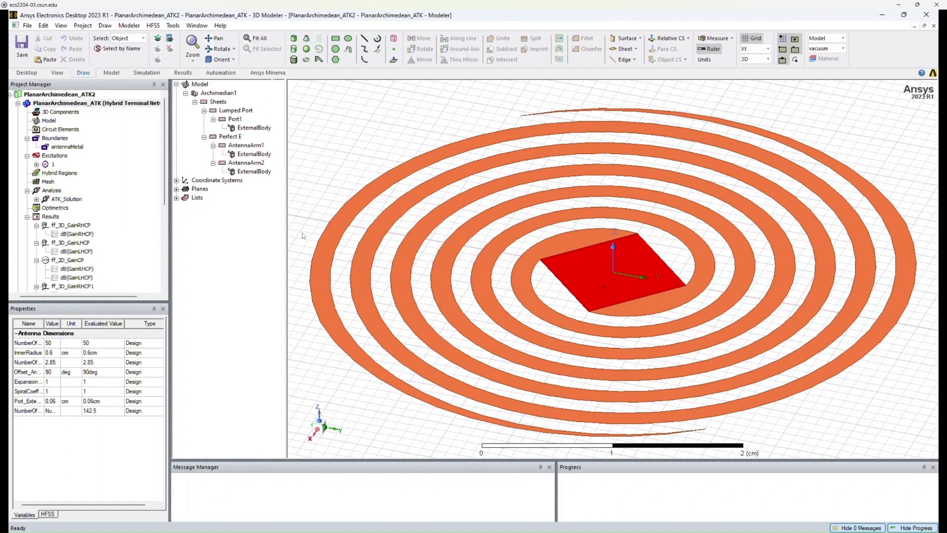
Open the lumped port excitation and set its full port impedance to 160 ohm.
click(81, 147)
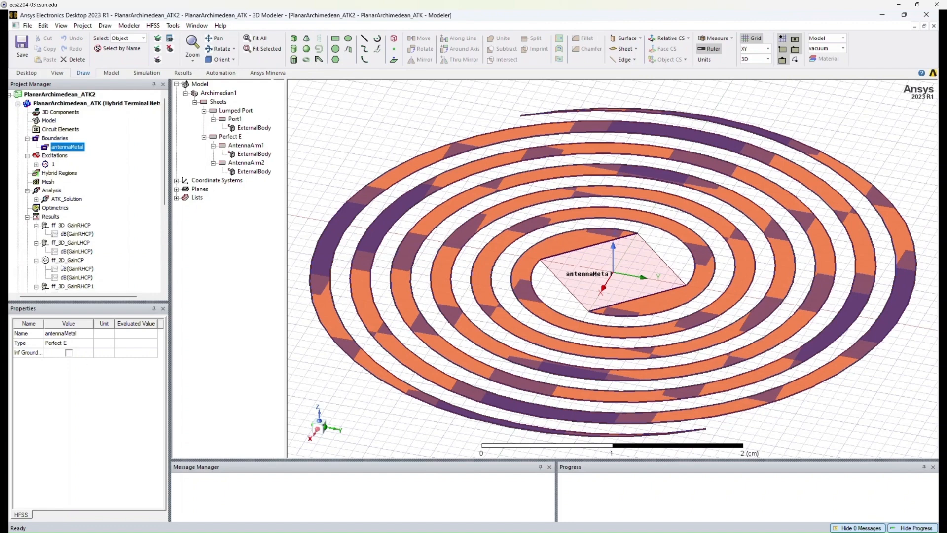
click(48, 165)
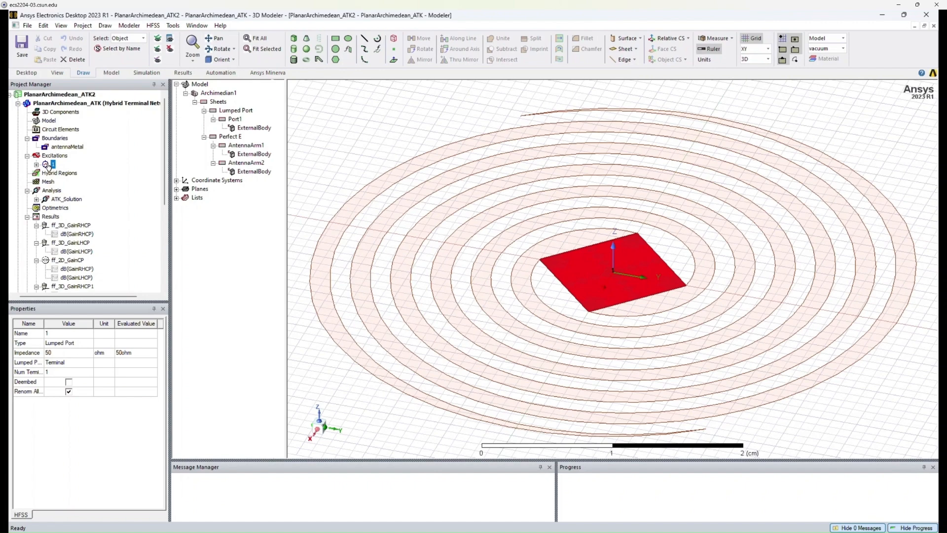
double_click(48, 165)
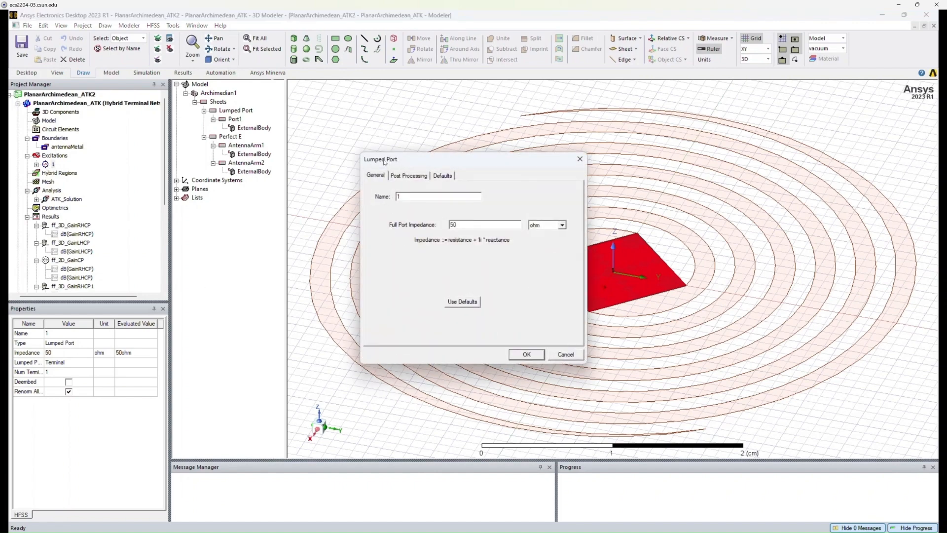
drag(400, 160, 305, 147)
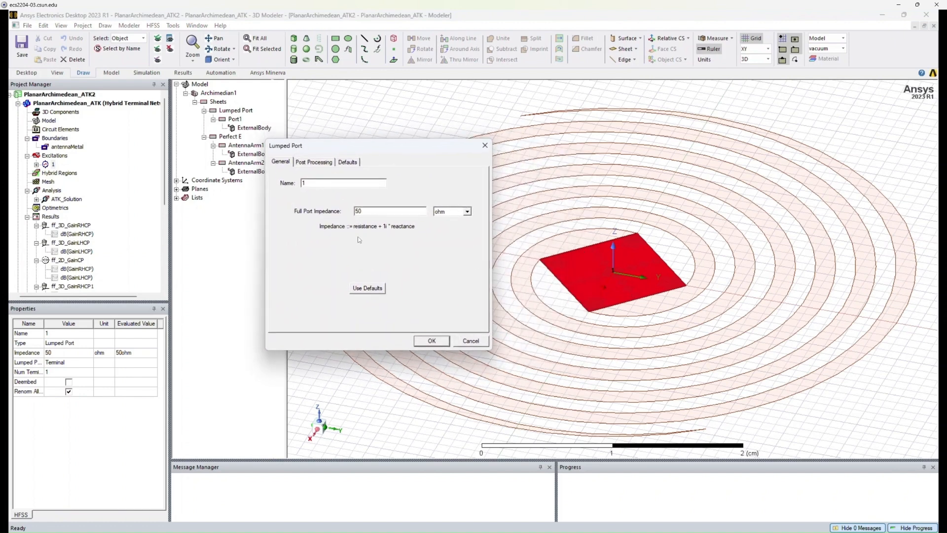
double_click(368, 212)
click(372, 212)
drag(372, 212, 352, 210)
text(1)
text(0)
Switch the lumped port's post processing to Do not renormalize and confirm the dialog.
click(316, 163)
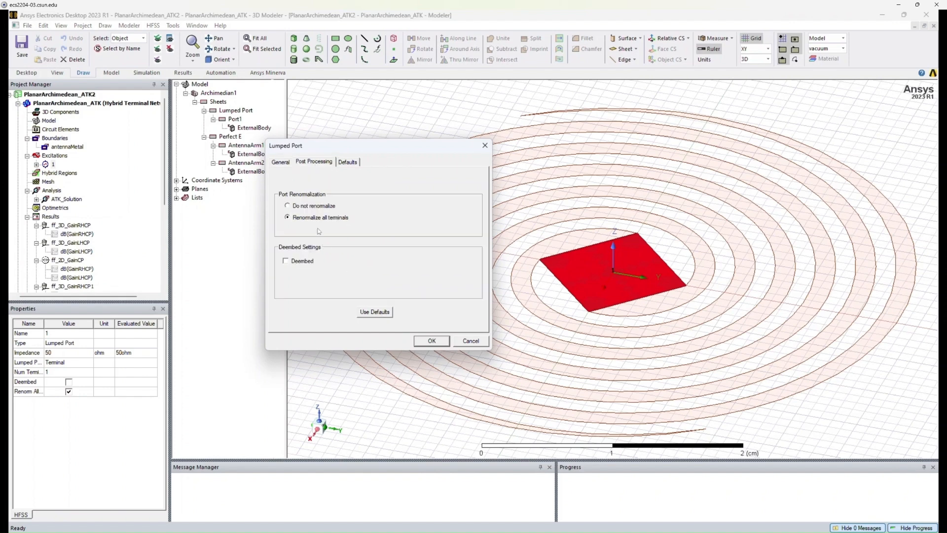
click(289, 206)
click(280, 161)
key(Tab)
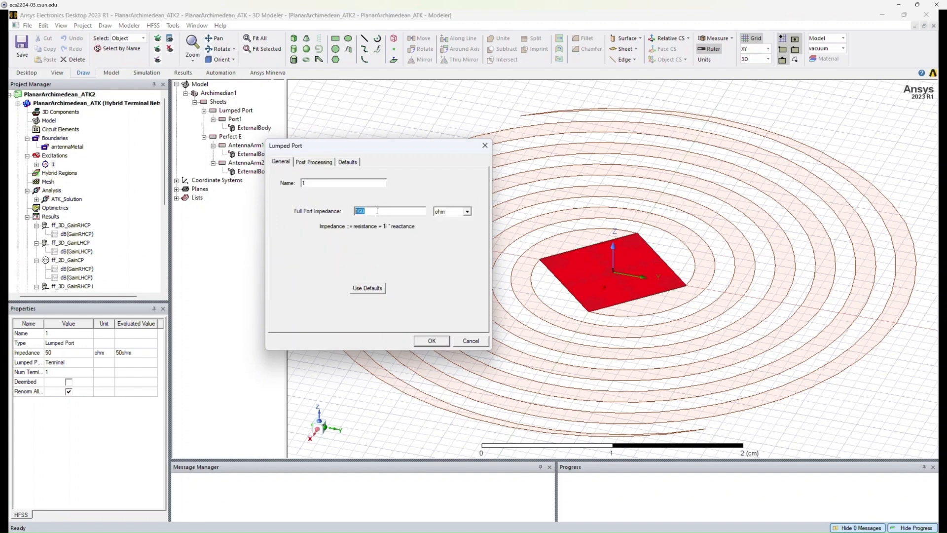
click(315, 162)
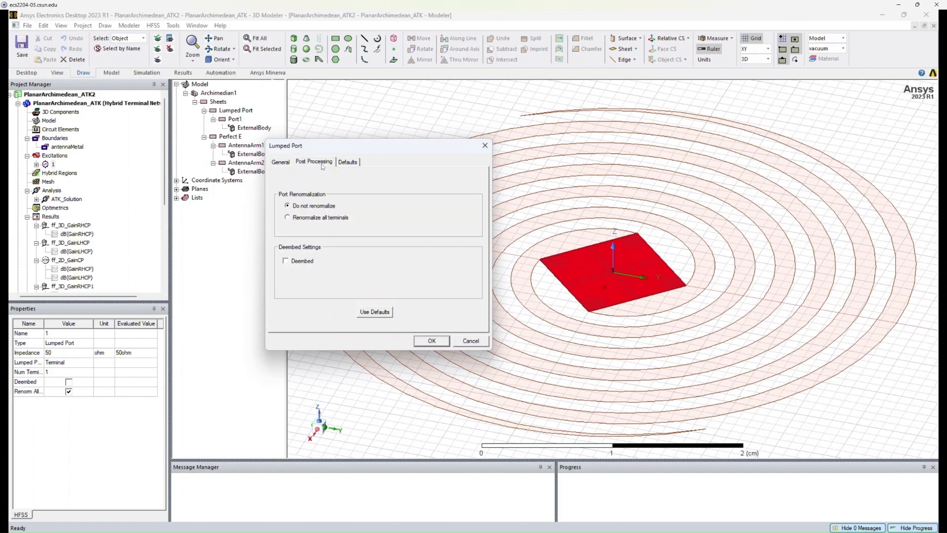
click(425, 341)
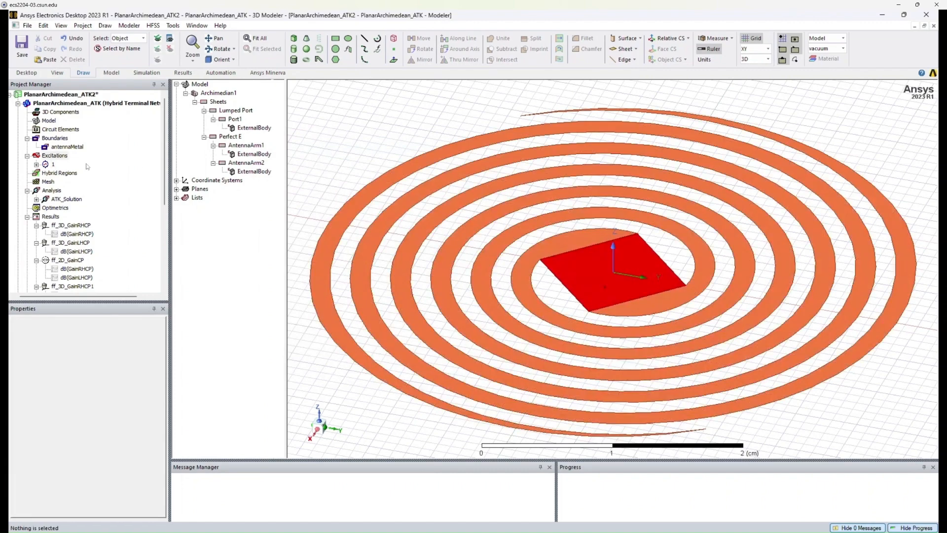
Open the port's AntennaArm2_T1 terminal properties to review them.
click(36, 165)
double_click(87, 174)
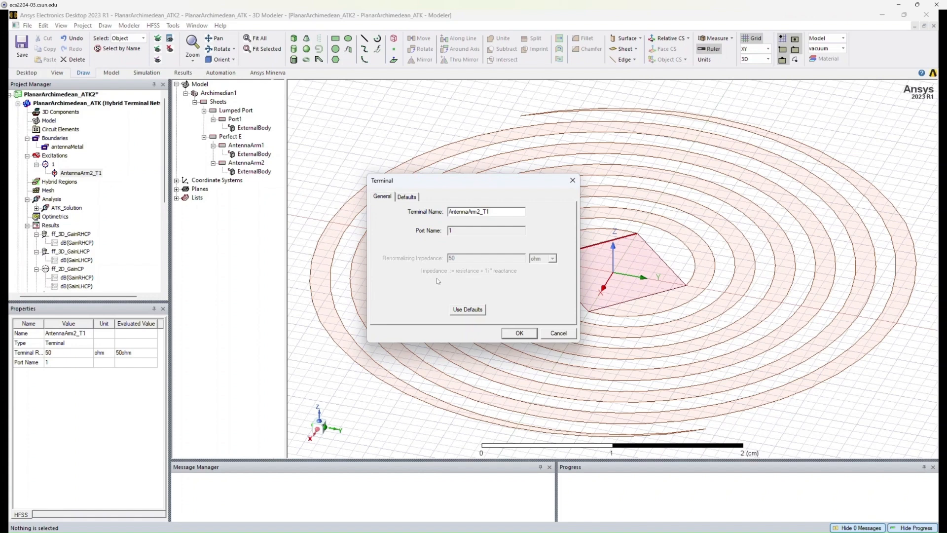
click(515, 334)
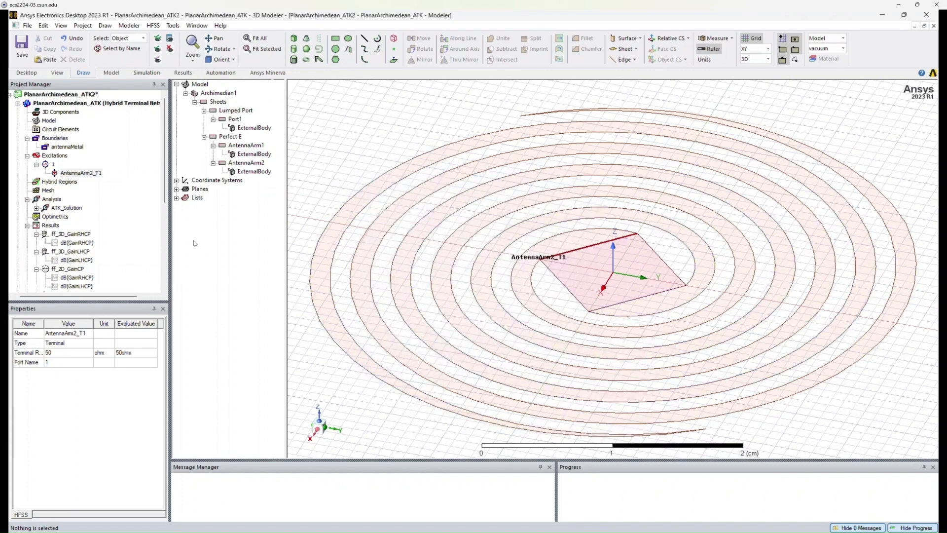
Reopen the lumped port dialog to check its impedance setting.
click(52, 164)
double_click(51, 166)
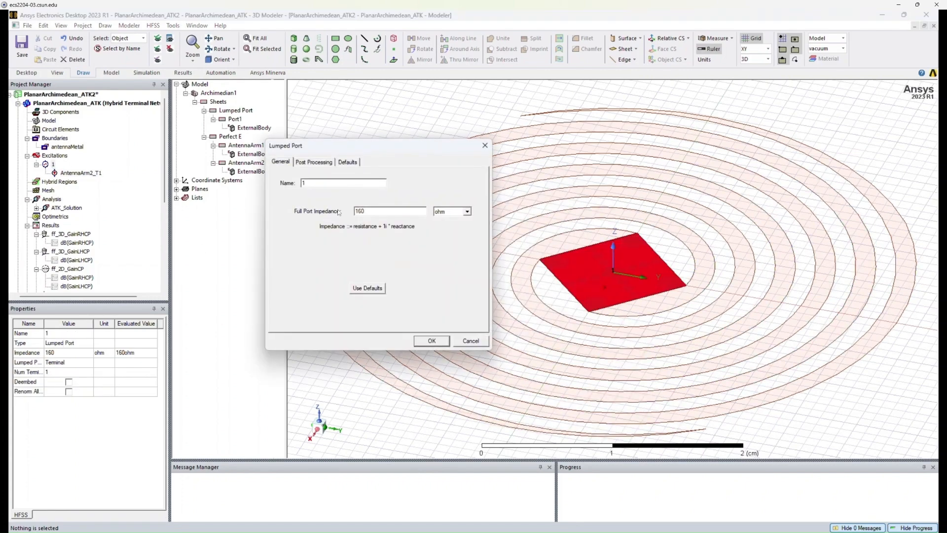
double_click(365, 211)
click(370, 212)
click(430, 341)
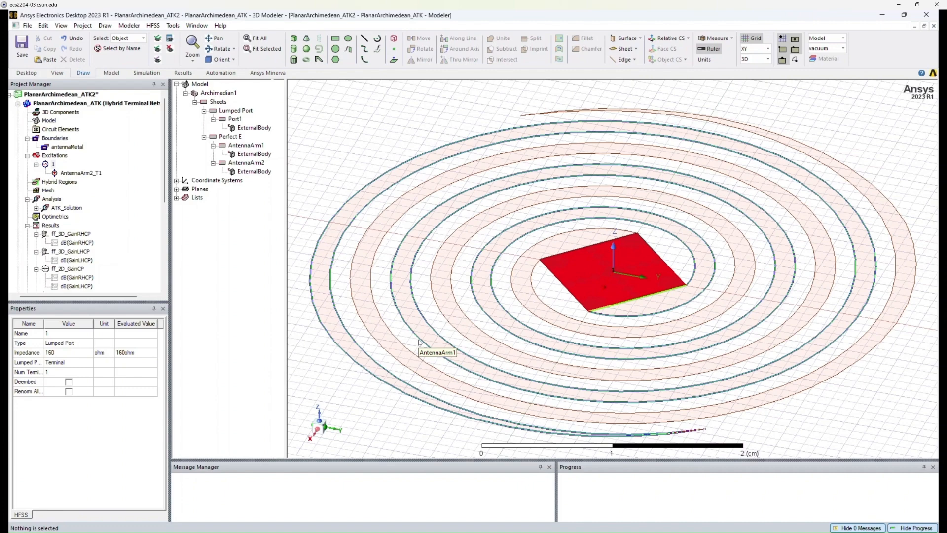
Open the FF_Sweep frequency sweep under ATK_Solution and review its discrete 2–8 GHz settings and field saving.
click(52, 209)
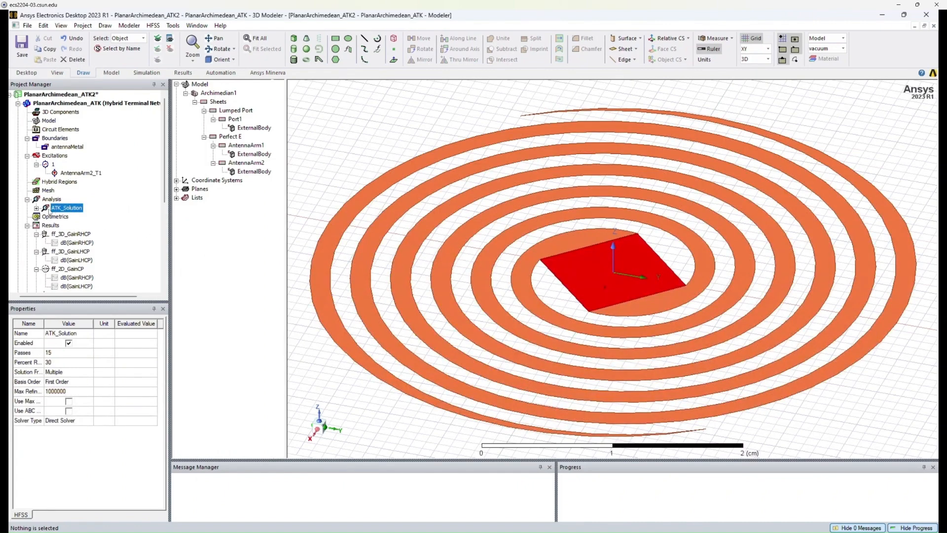
click(37, 208)
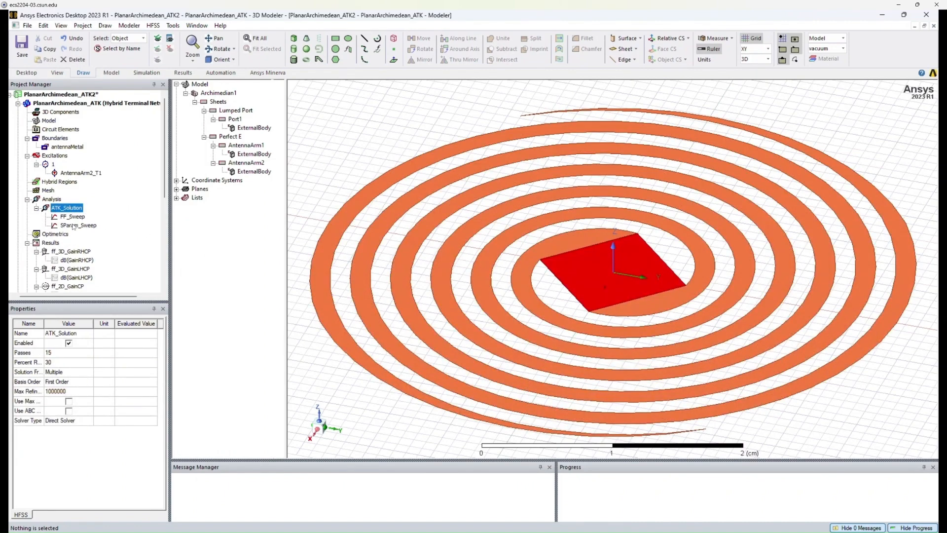
click(75, 225)
click(73, 218)
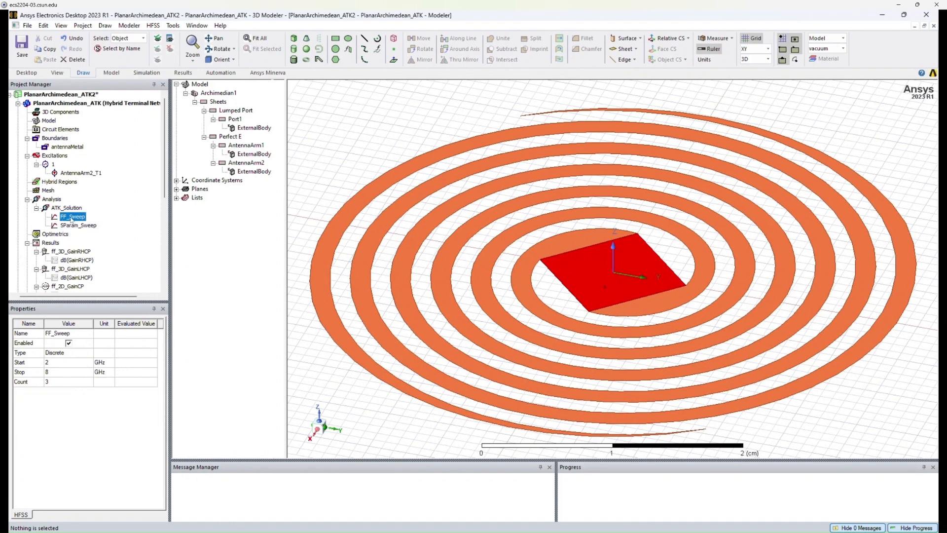
double_click(71, 220)
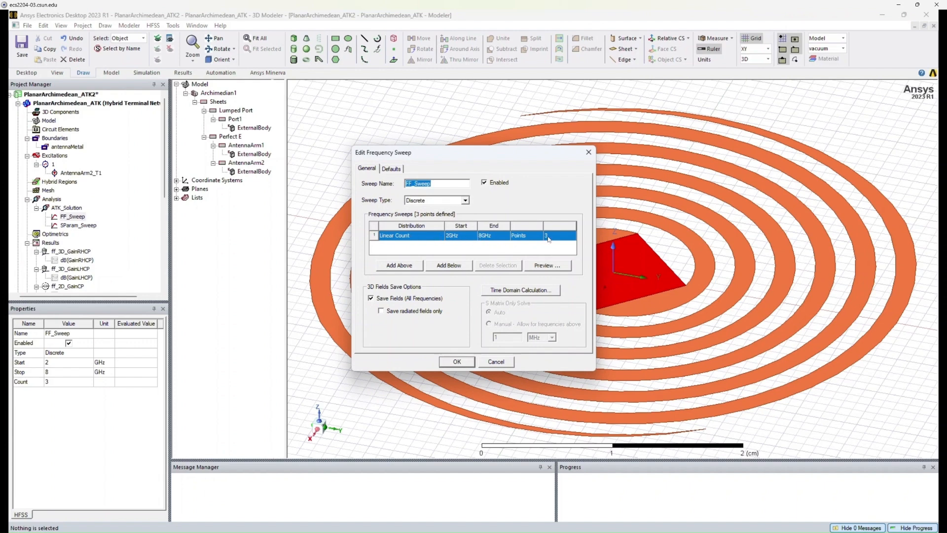
click(465, 200)
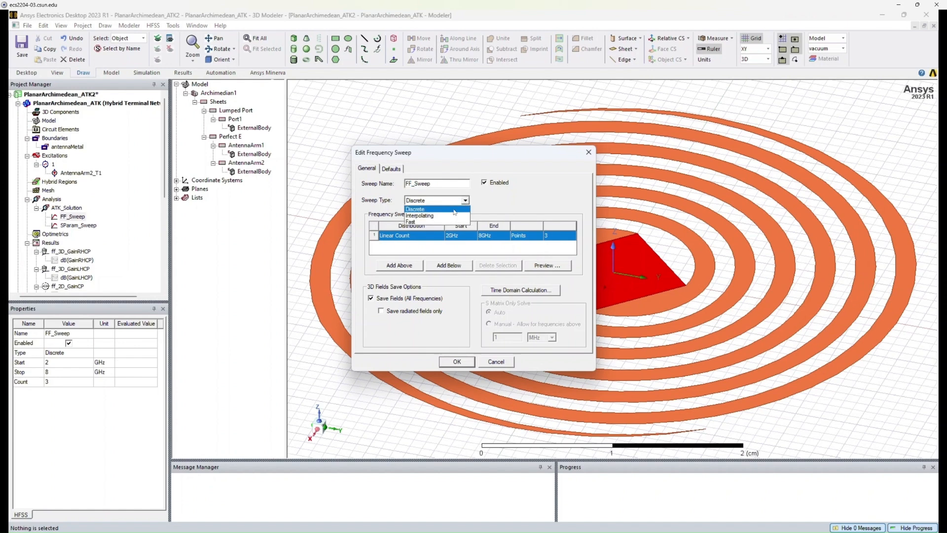
click(454, 210)
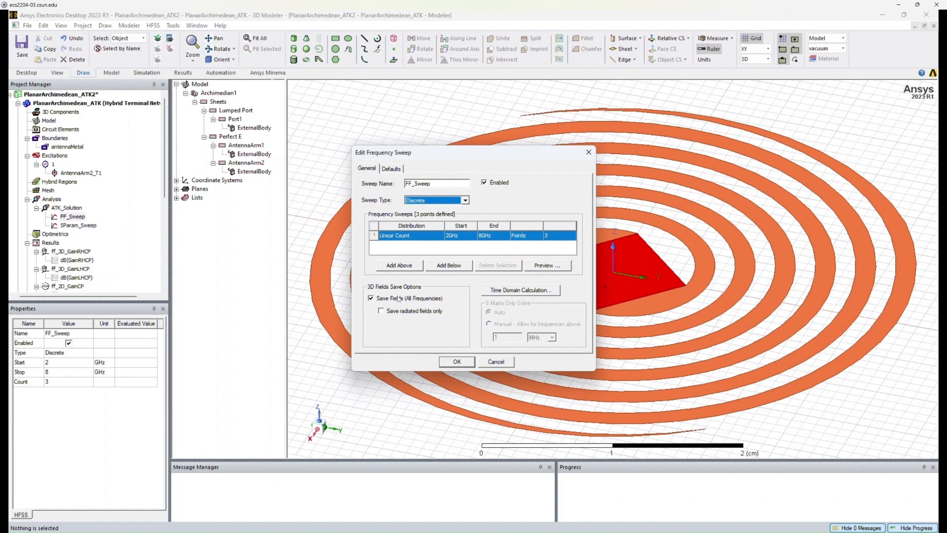
click(383, 299)
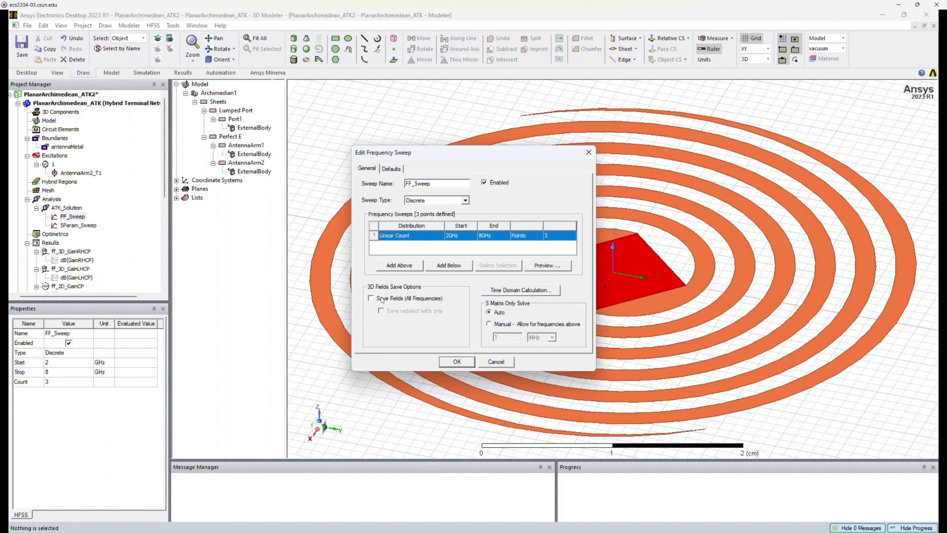
click(383, 298)
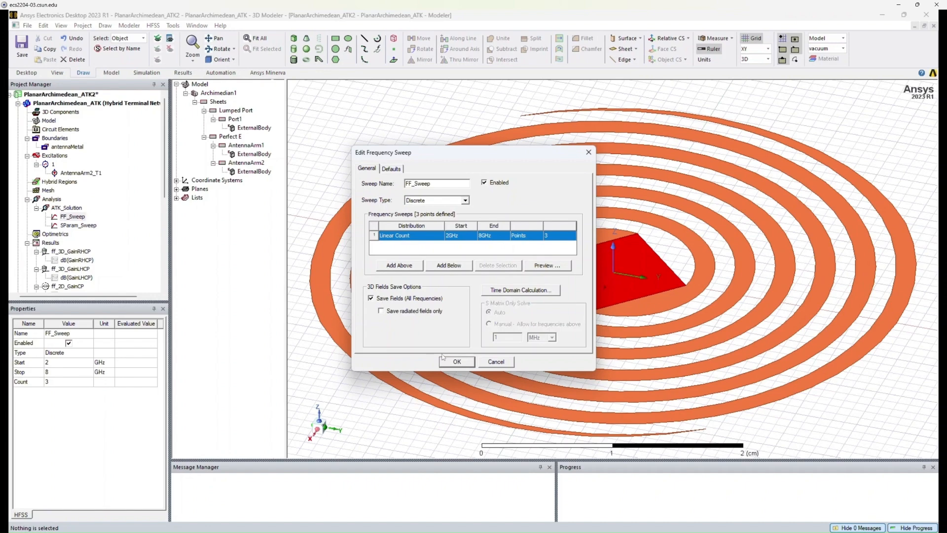
click(456, 362)
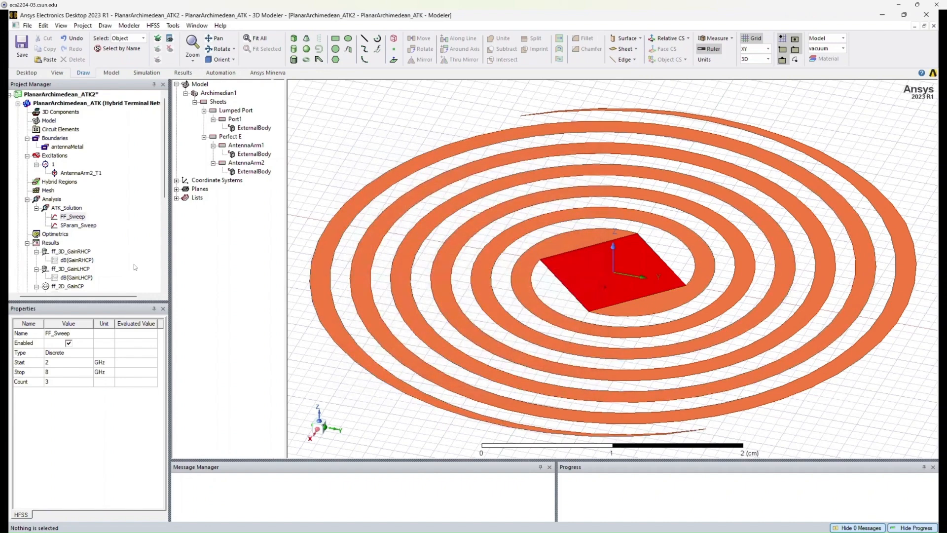
Open the SParam_Sweep frequency sweep to review its interpolating sweep type and point count.
click(79, 225)
double_click(85, 228)
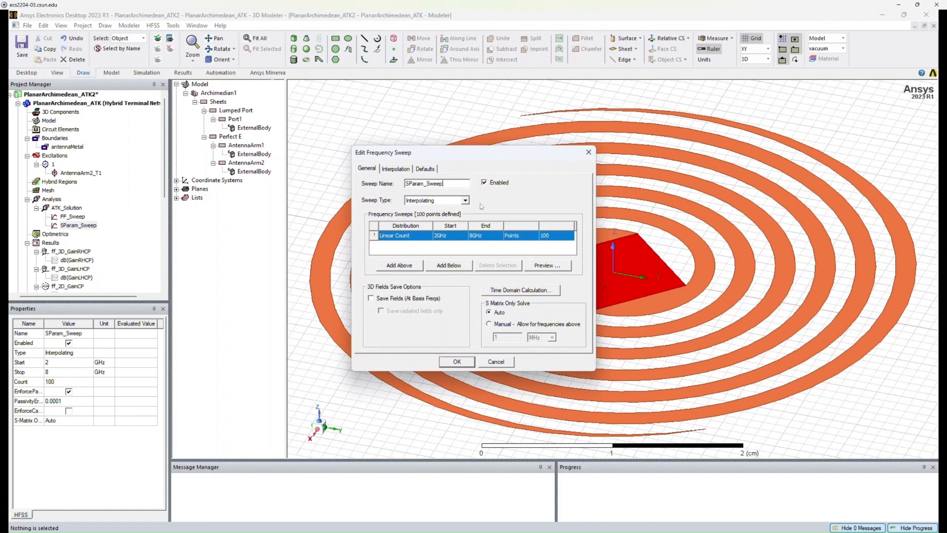
click(465, 201)
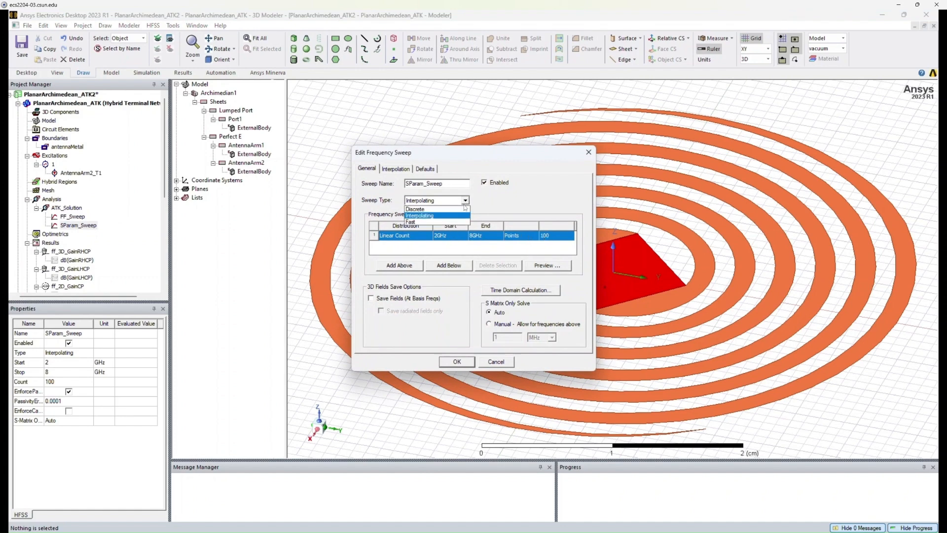
click(466, 215)
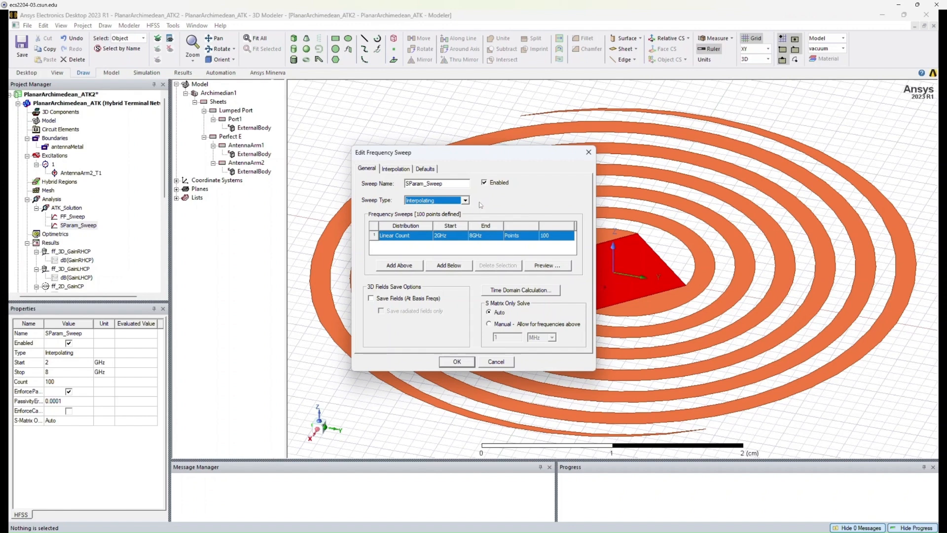
click(534, 236)
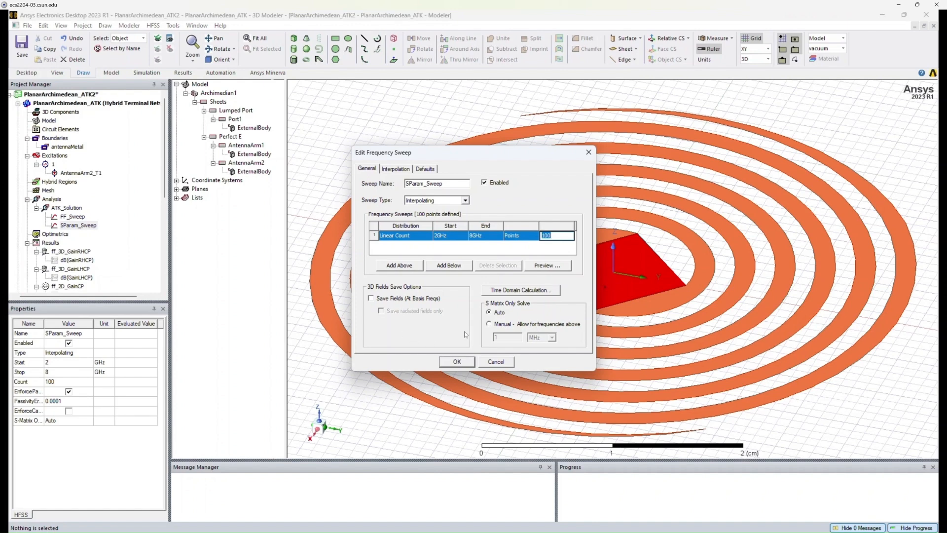
click(458, 361)
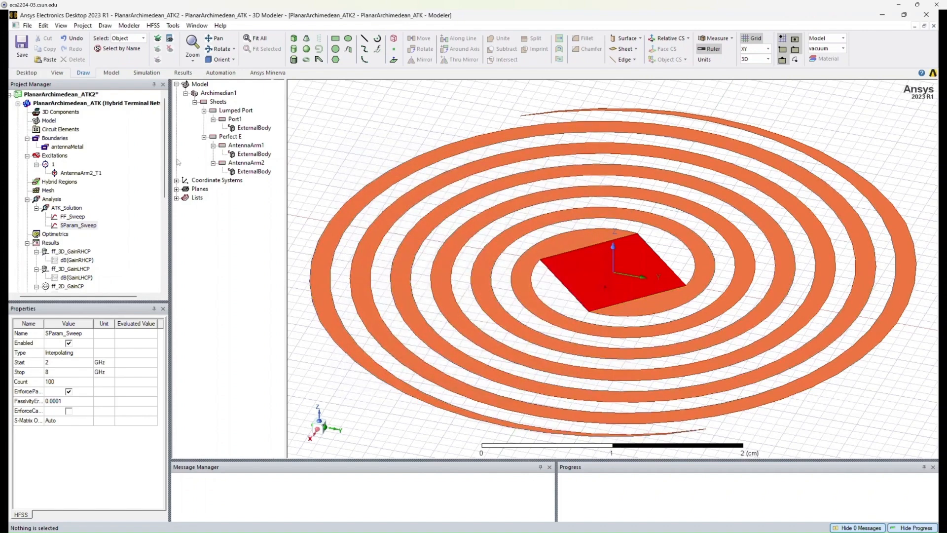
Browse the generated result reports in the project tree and expand the radiation setups.
scroll(122, 205, down, 2)
click(59, 191)
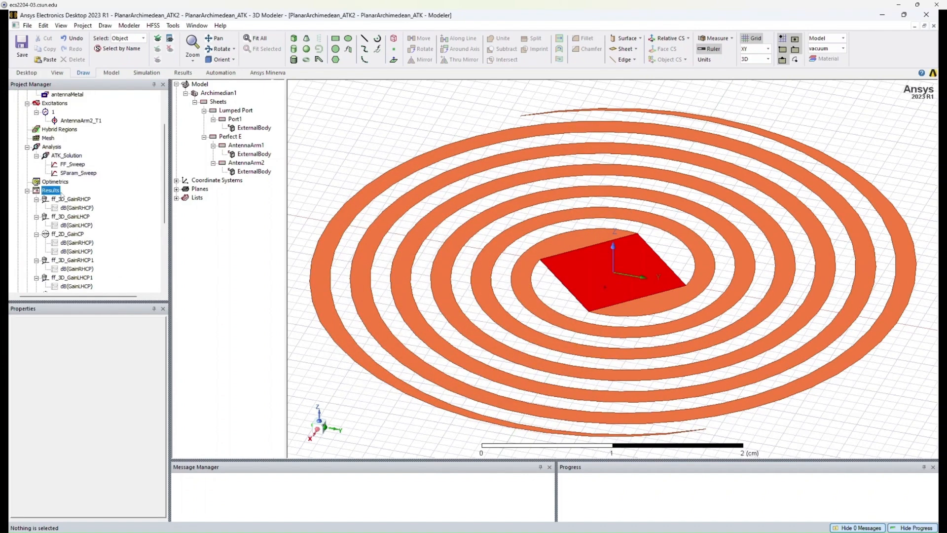
drag(167, 148, 166, 175)
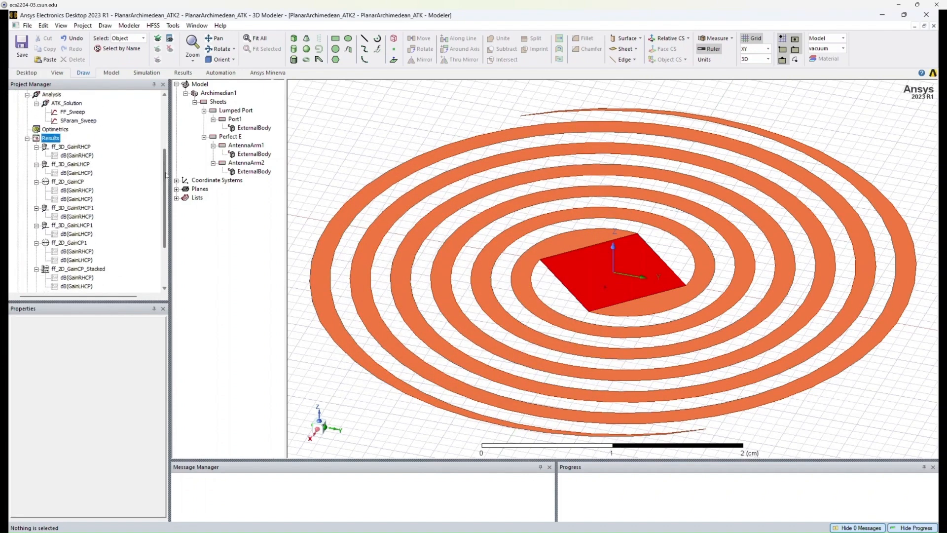
scroll(98, 148, down, 1)
click(55, 121)
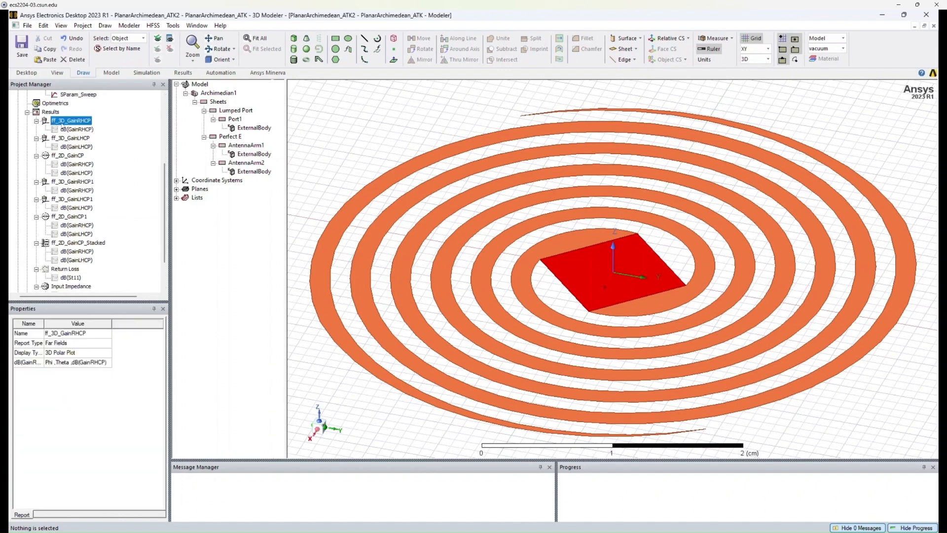
click(59, 141)
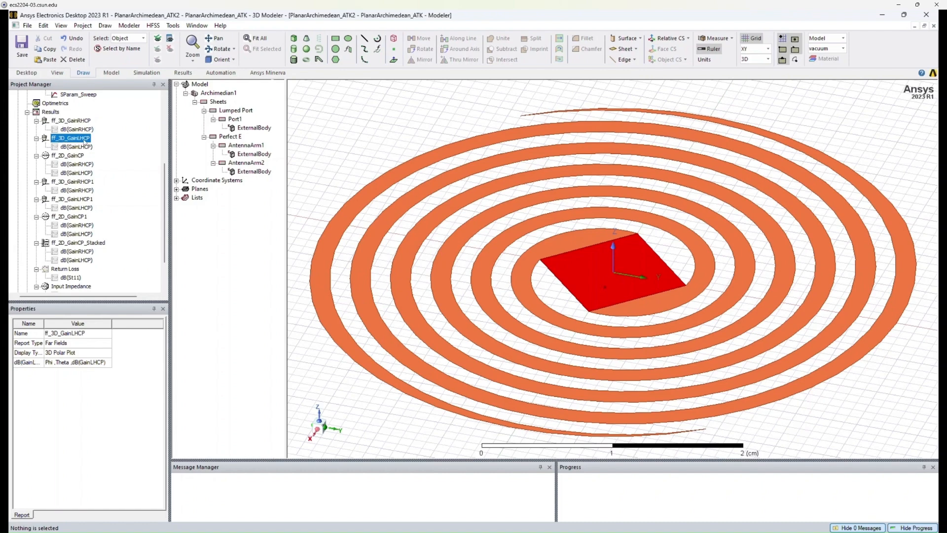
click(74, 156)
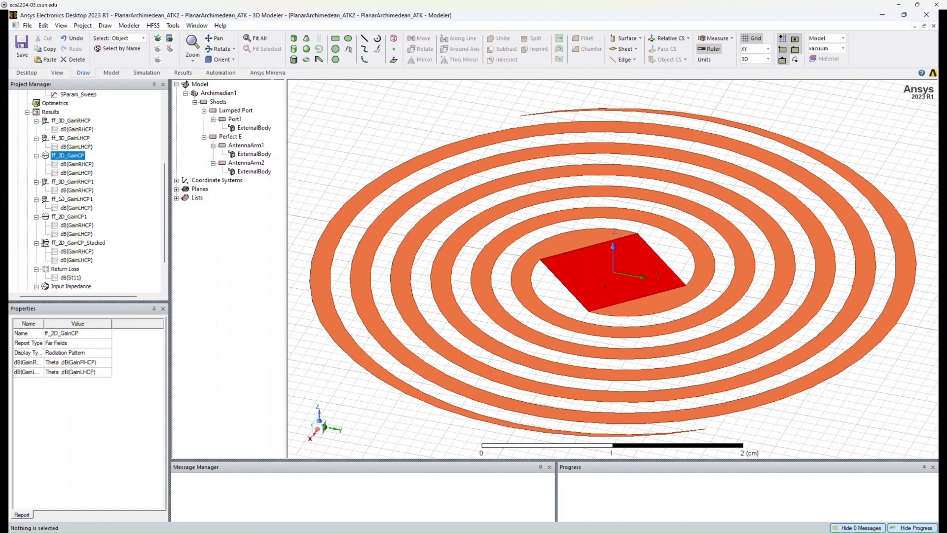
click(79, 182)
click(79, 200)
click(79, 216)
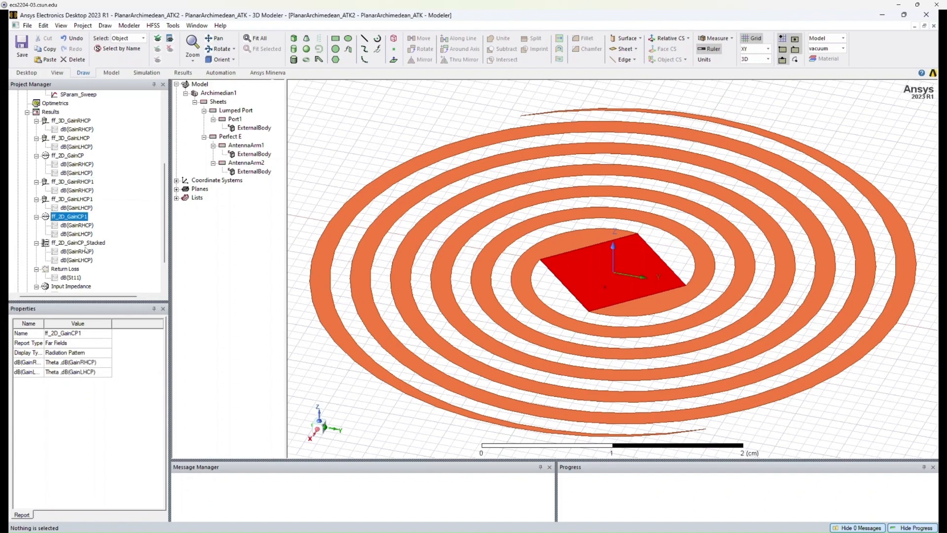
click(86, 243)
scroll(88, 239, down, 2)
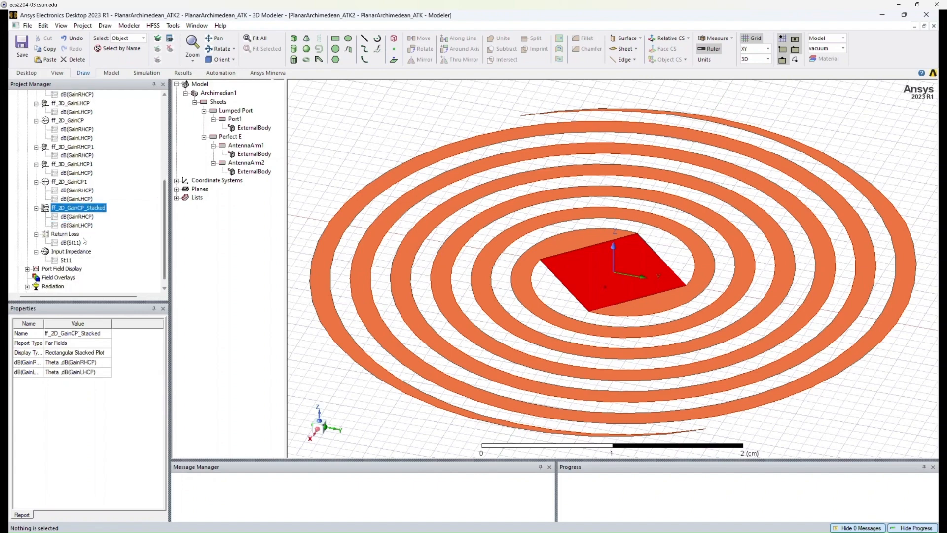
click(85, 235)
click(76, 253)
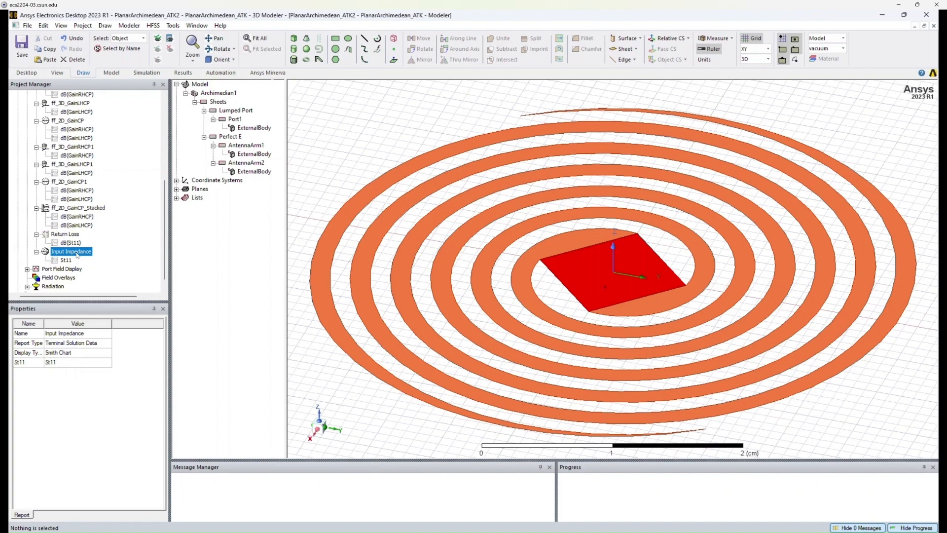
click(71, 236)
click(74, 208)
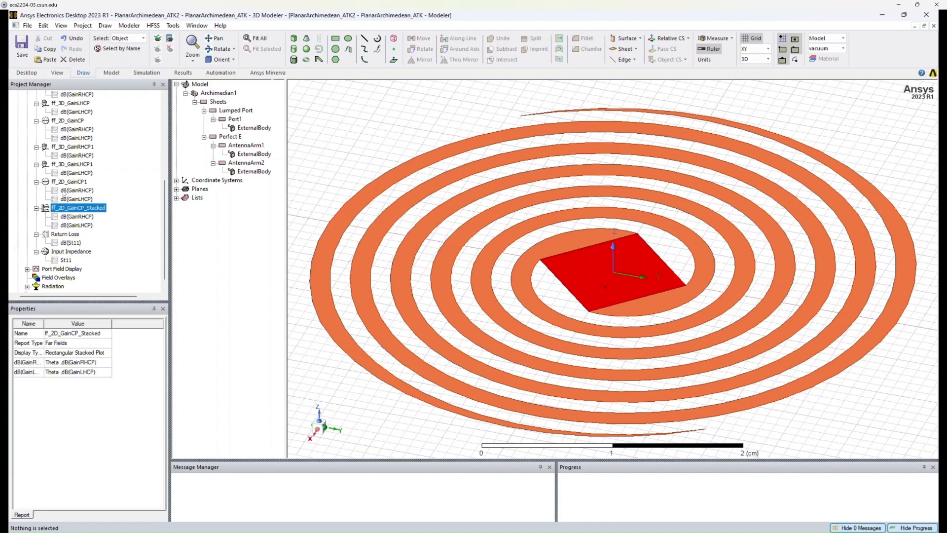
click(62, 181)
click(69, 164)
click(71, 147)
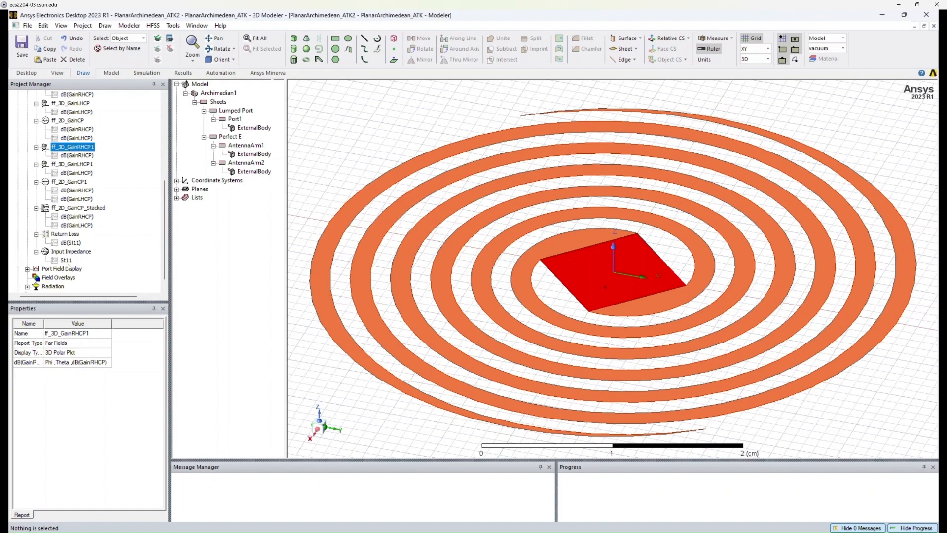
scroll(164, 196, down, 1)
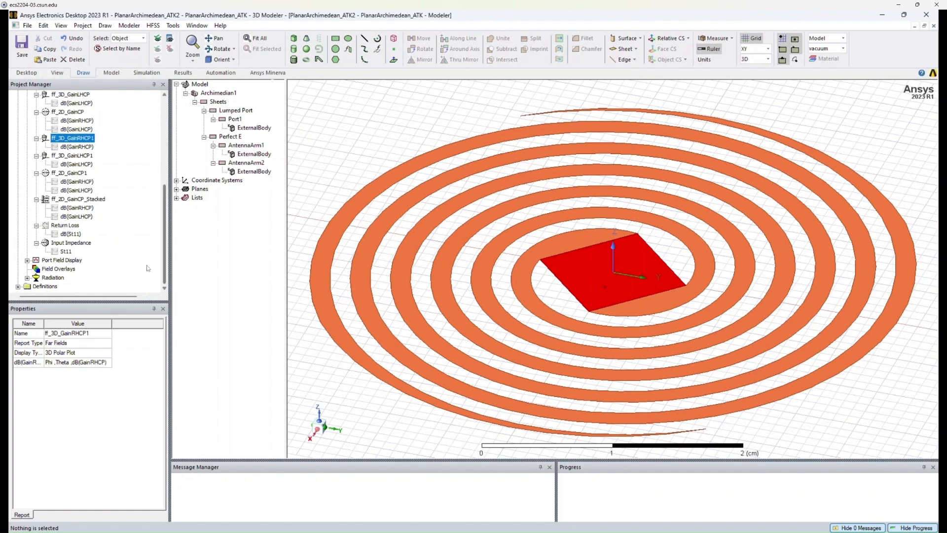
click(28, 278)
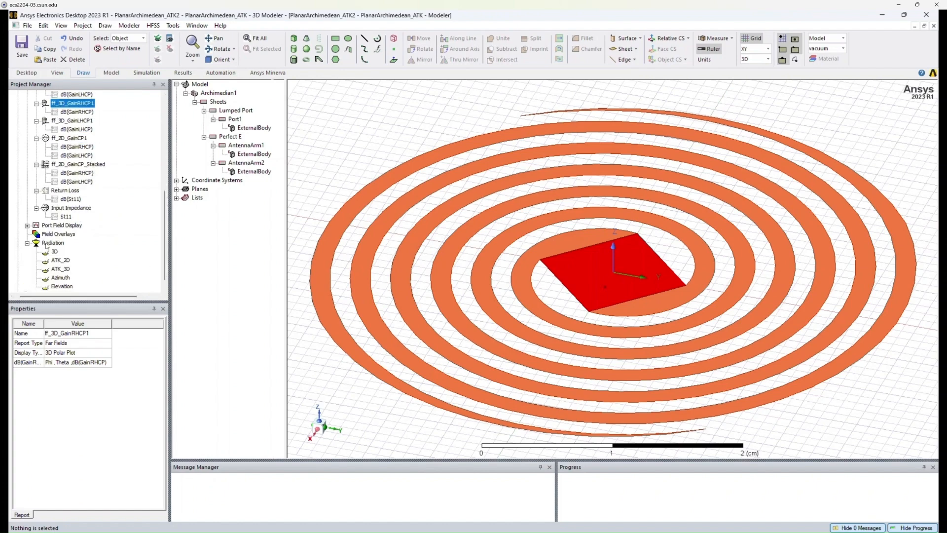
scroll(47, 246, down, 1)
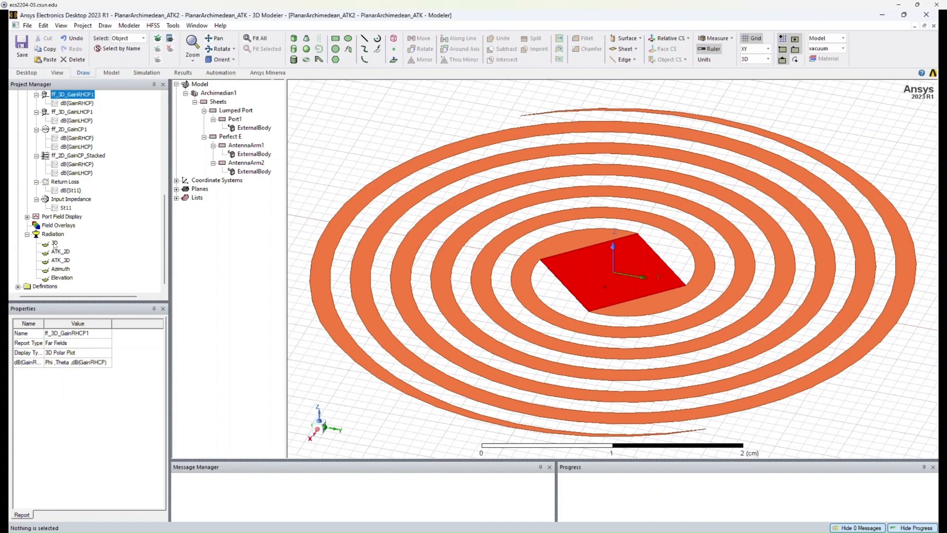
Open the 3D far-field radiation sphere setup to review its phi and theta ranges and step sizes.
double_click(54, 243)
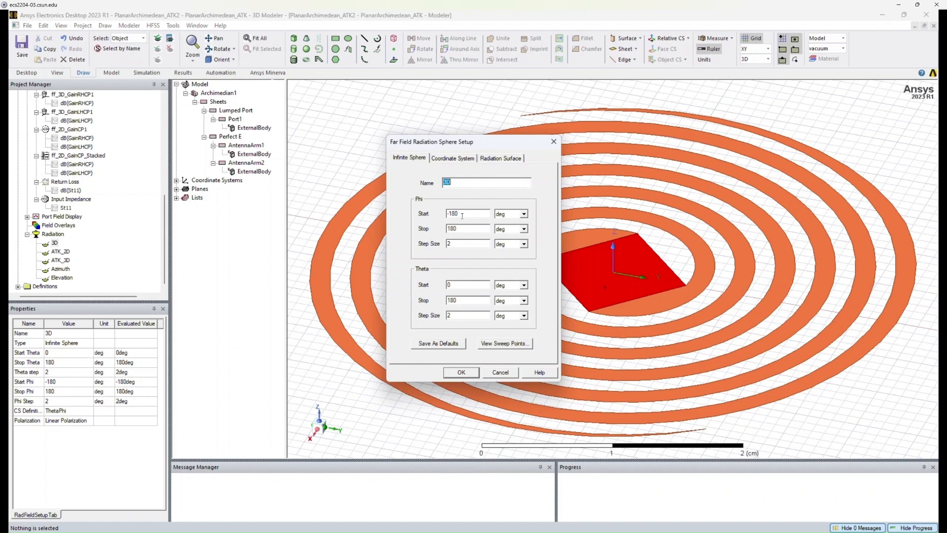
drag(462, 216, 444, 215)
drag(456, 183, 433, 186)
double_click(441, 243)
double_click(447, 284)
double_click(449, 301)
click(462, 300)
click(469, 372)
Inspect the ATK_2D and ATK_3D radiation sphere properties and scroll the project tree back to the top.
click(112, 251)
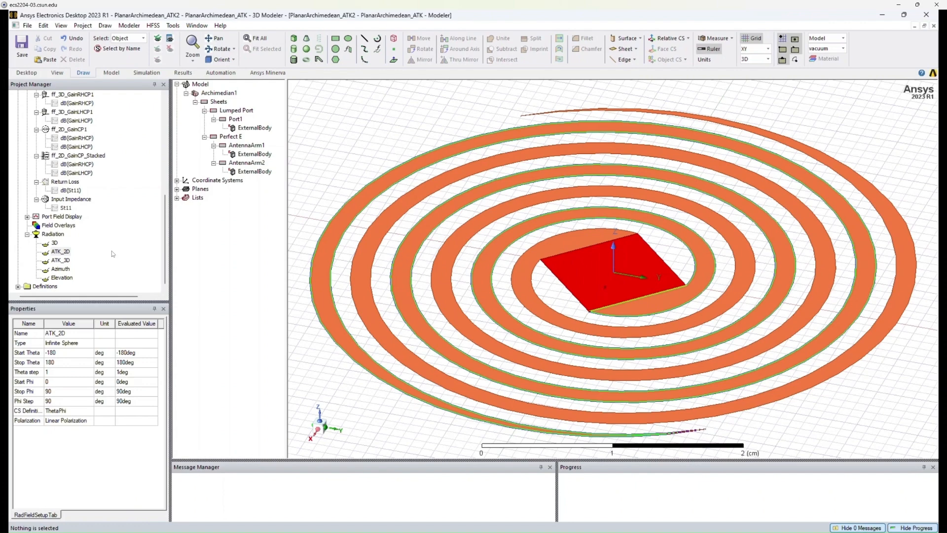
click(60, 253)
click(63, 260)
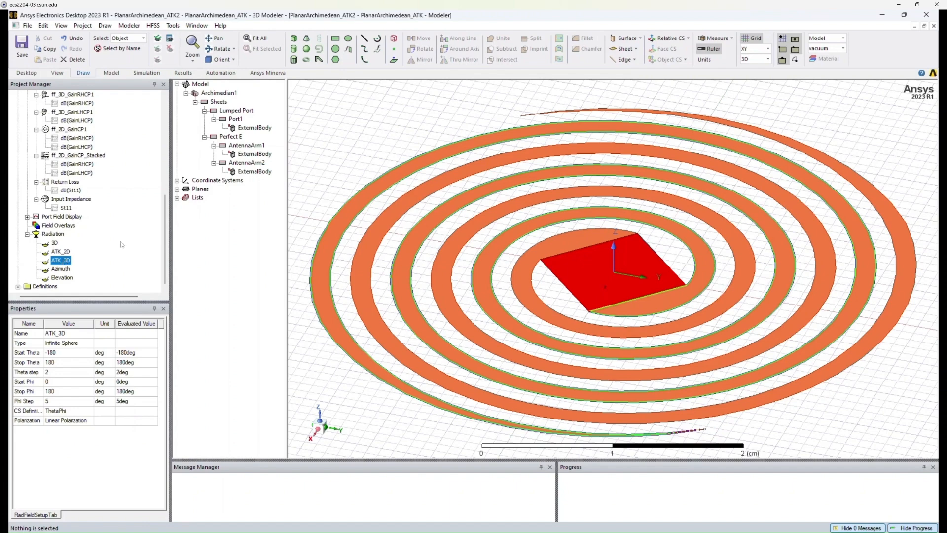
drag(165, 235, 164, 198)
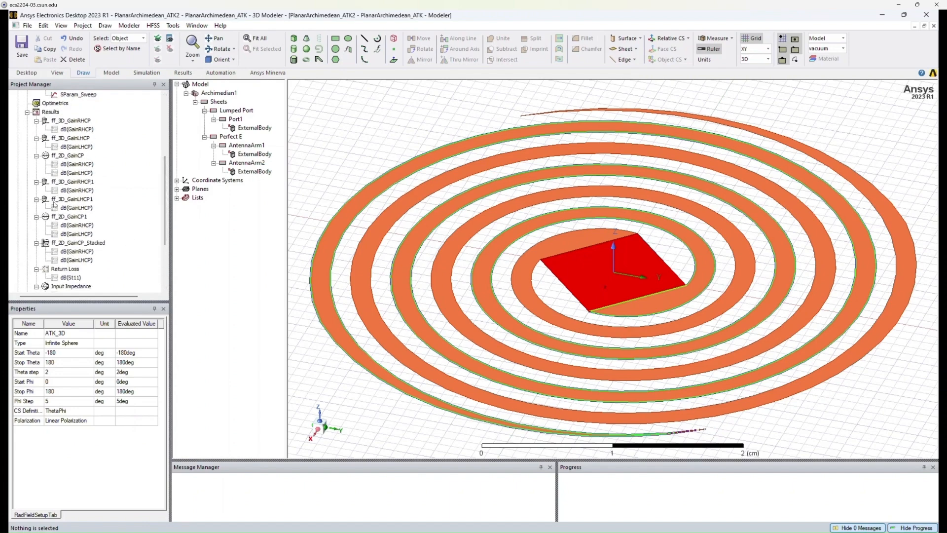
drag(164, 211, 169, 146)
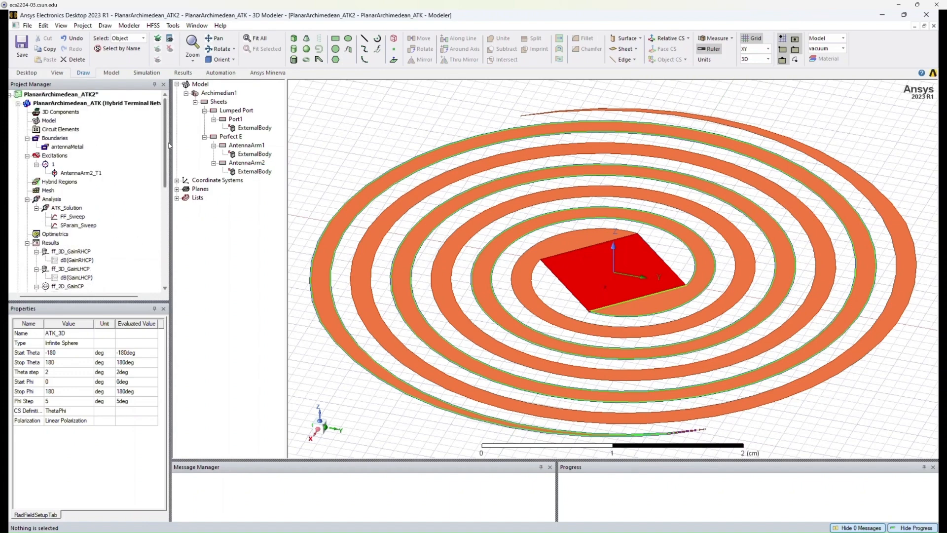
Select the second antenna arm and then the port sheet in the model to identify them.
click(316, 151)
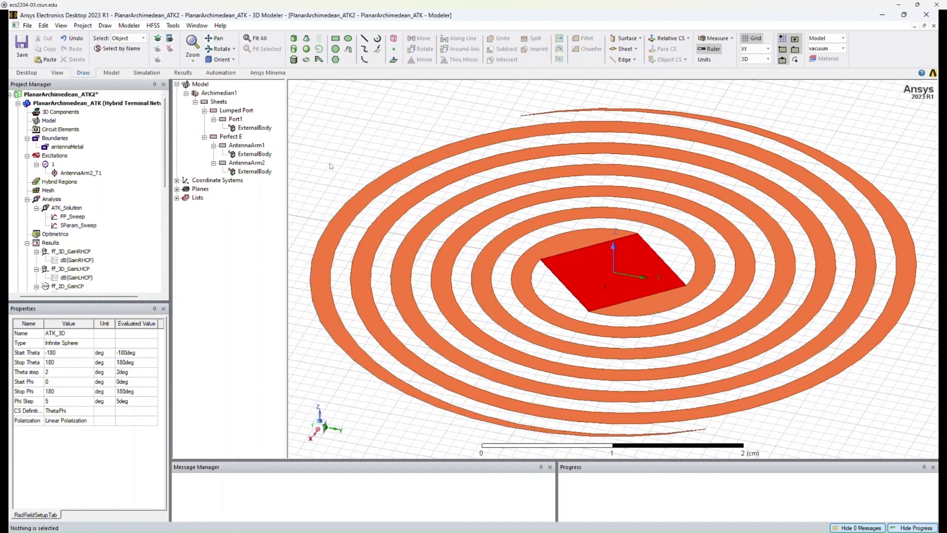
click(336, 219)
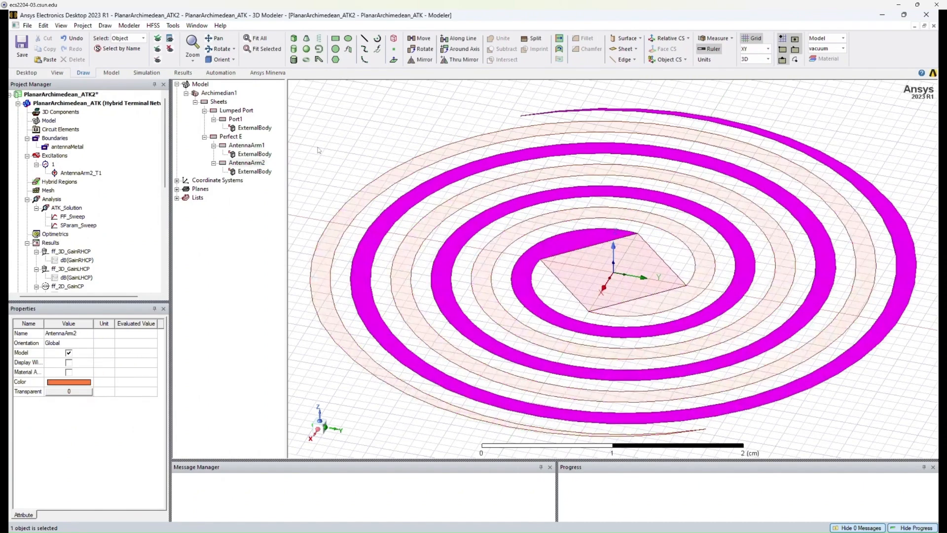
click(318, 150)
click(574, 282)
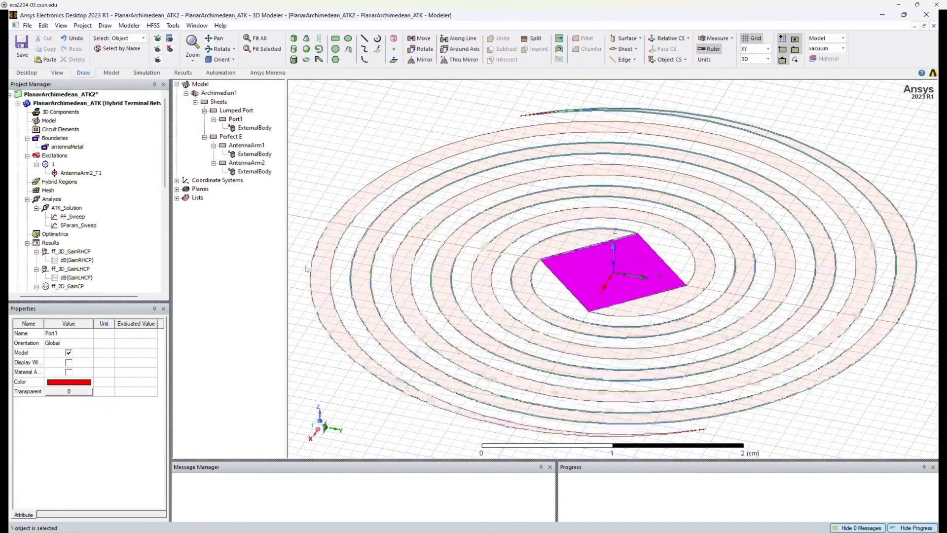
Open the lumped port excitation to review its 160 ohm impedance and post-processing renormalization settings.
double_click(52, 165)
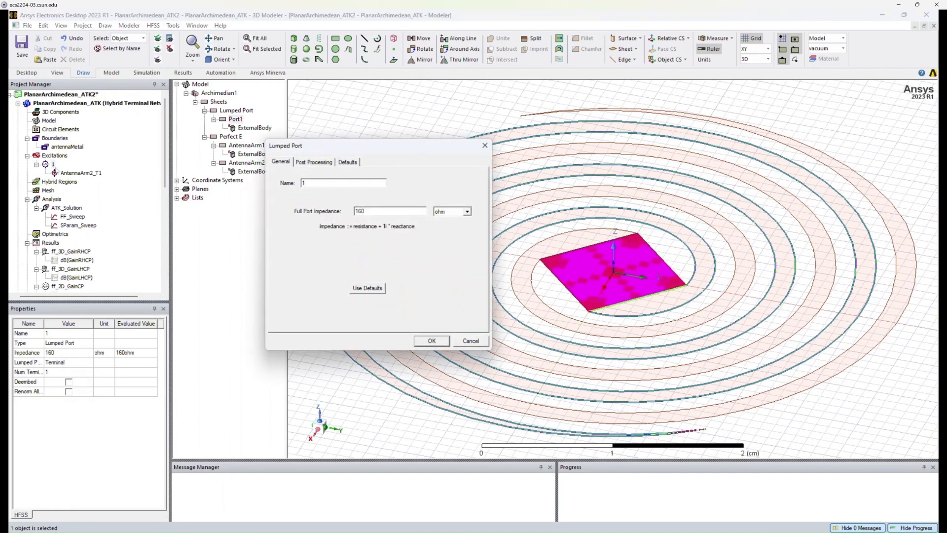
drag(375, 212, 330, 212)
click(375, 214)
click(313, 162)
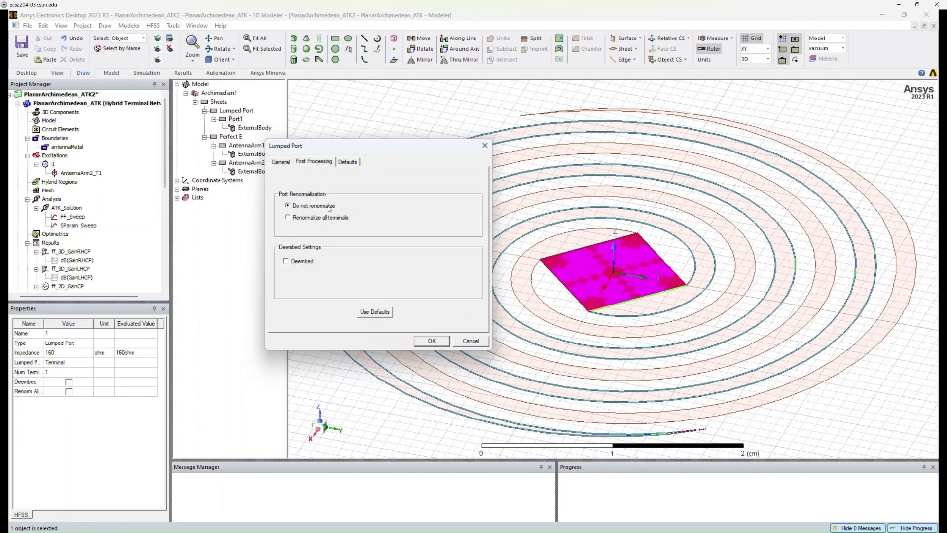
click(281, 162)
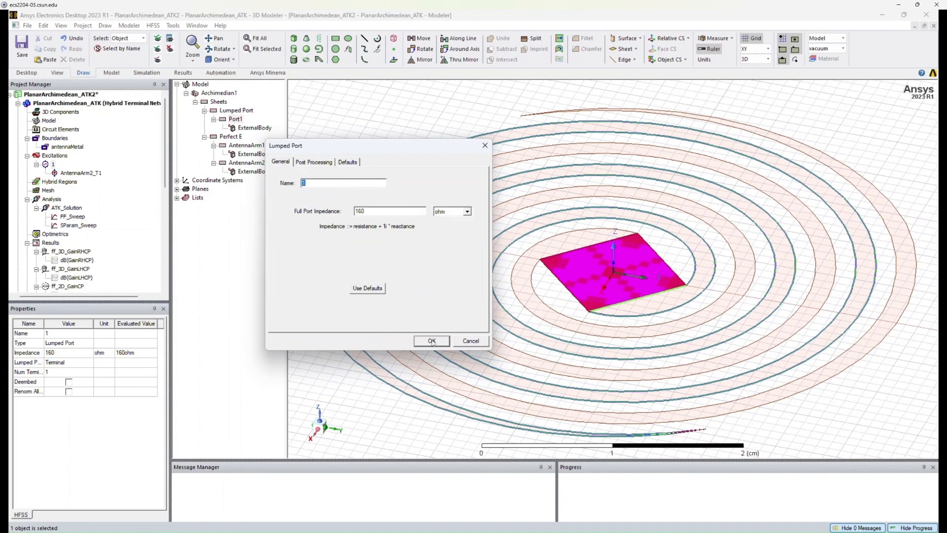
click(432, 341)
Select the FF_Sweep frequency sweep under the analysis setup to review its properties.
click(78, 209)
click(74, 217)
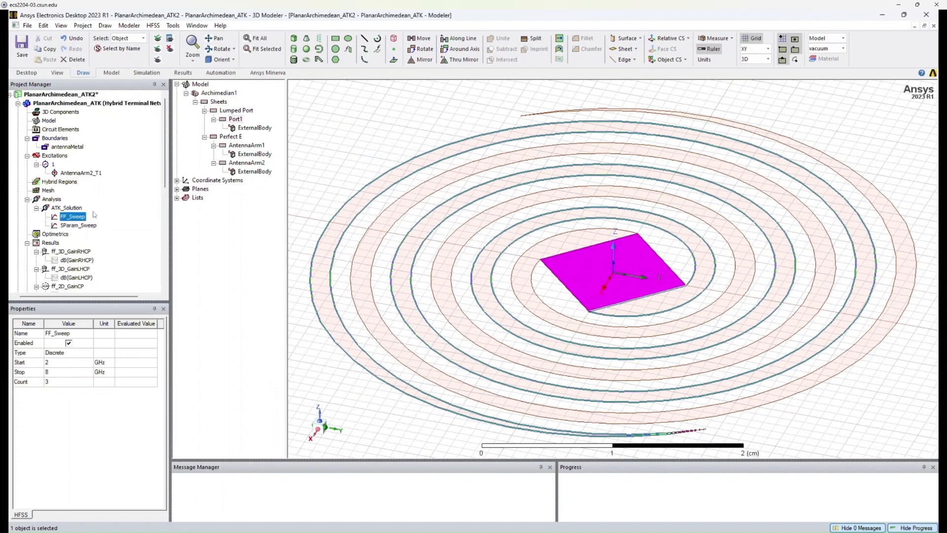
scroll(74, 138, down, 6)
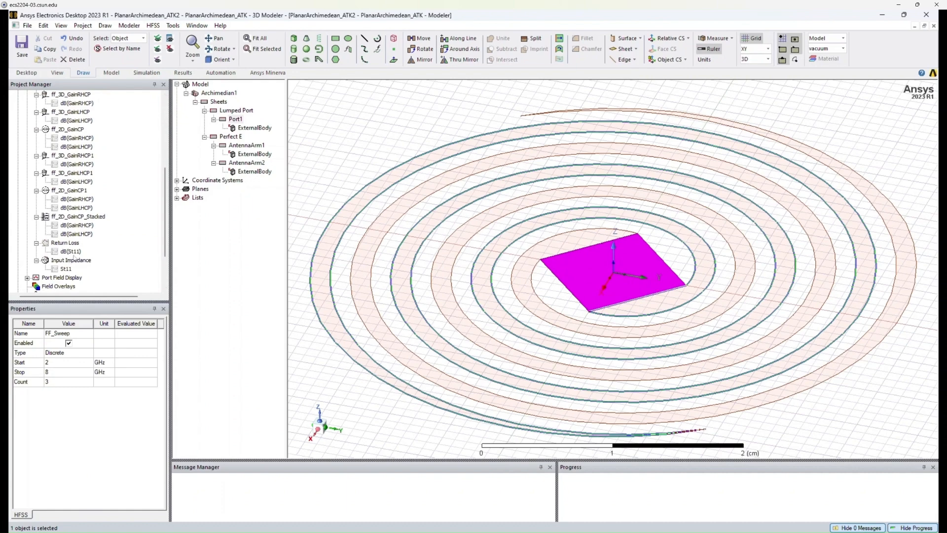
drag(166, 205, 164, 121)
click(301, 139)
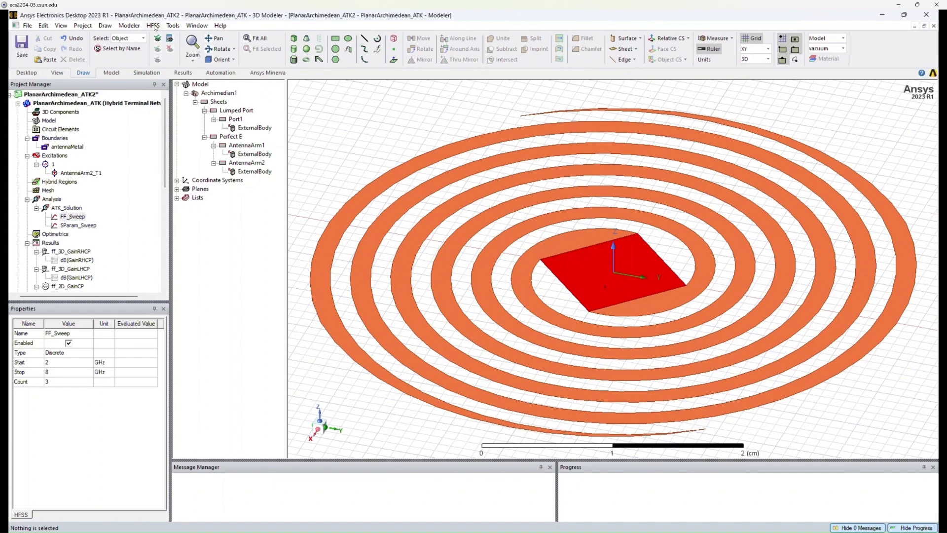
Run a validation check on the design and close the results.
click(153, 26)
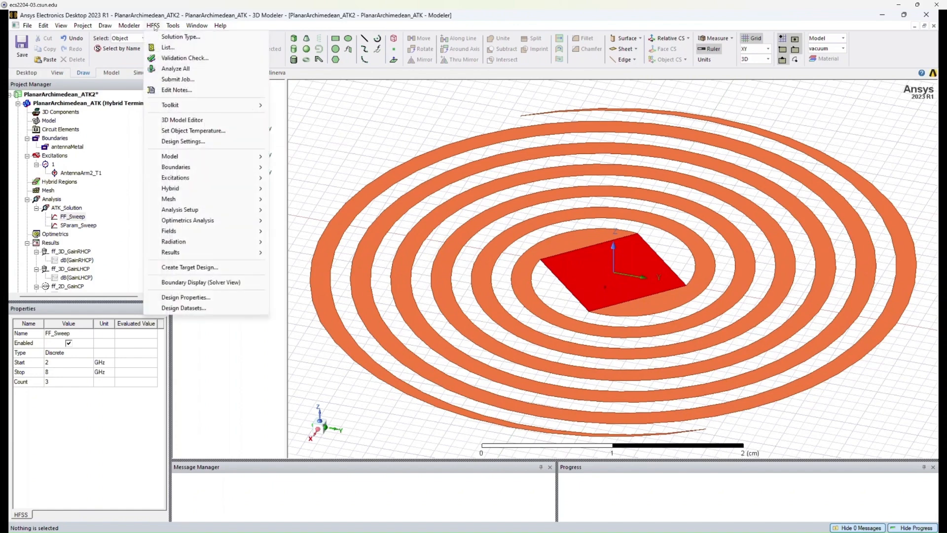
click(180, 61)
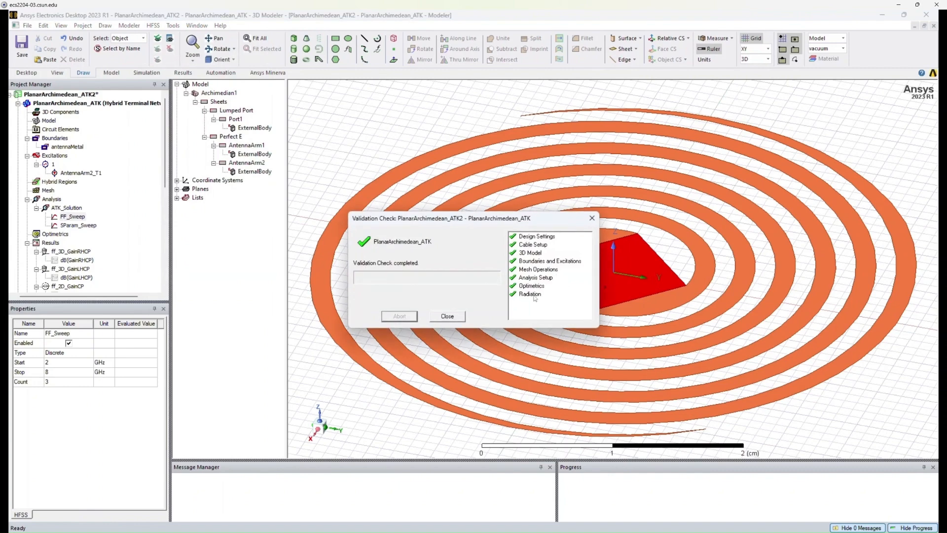
click(447, 317)
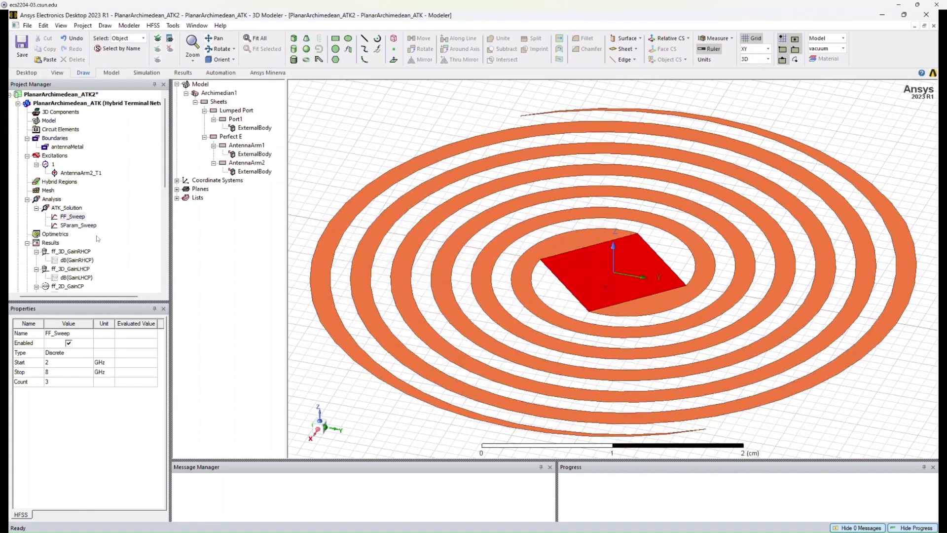
Analyze the FF_Sweep frequency sweep and expand the solver messages for the project.
right_click(73, 218)
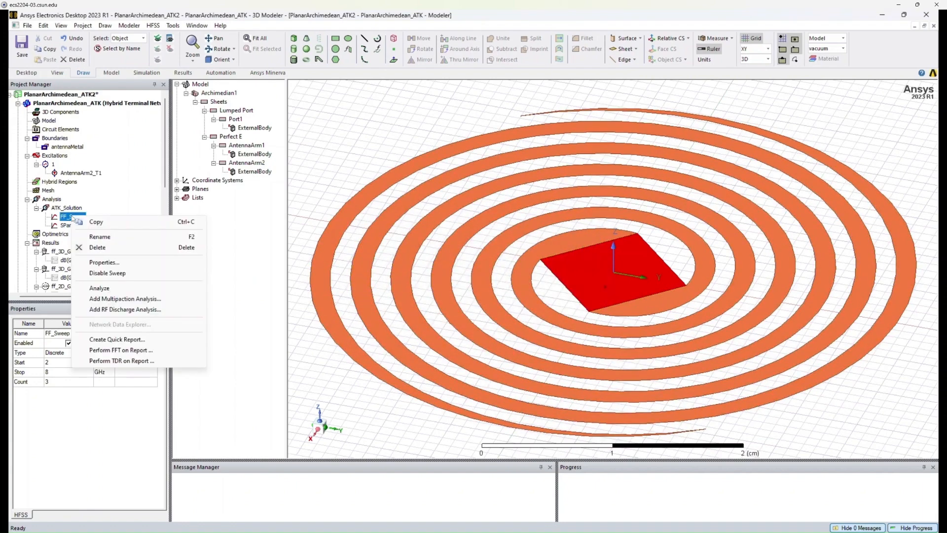
click(100, 288)
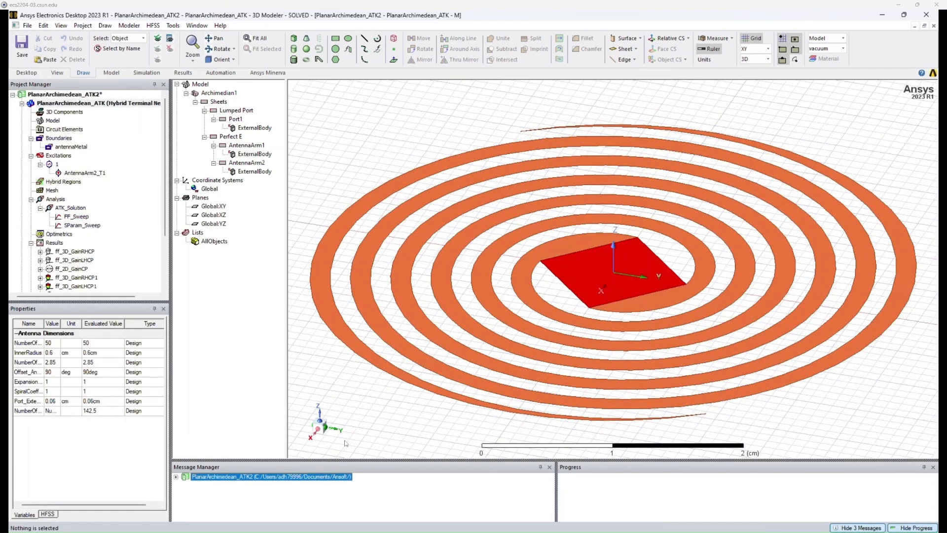
click(175, 476)
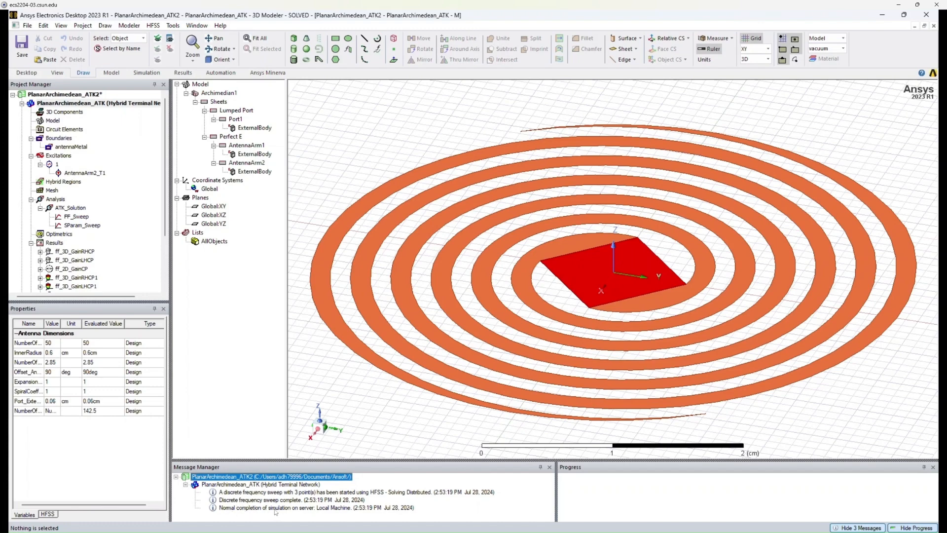
click(315, 508)
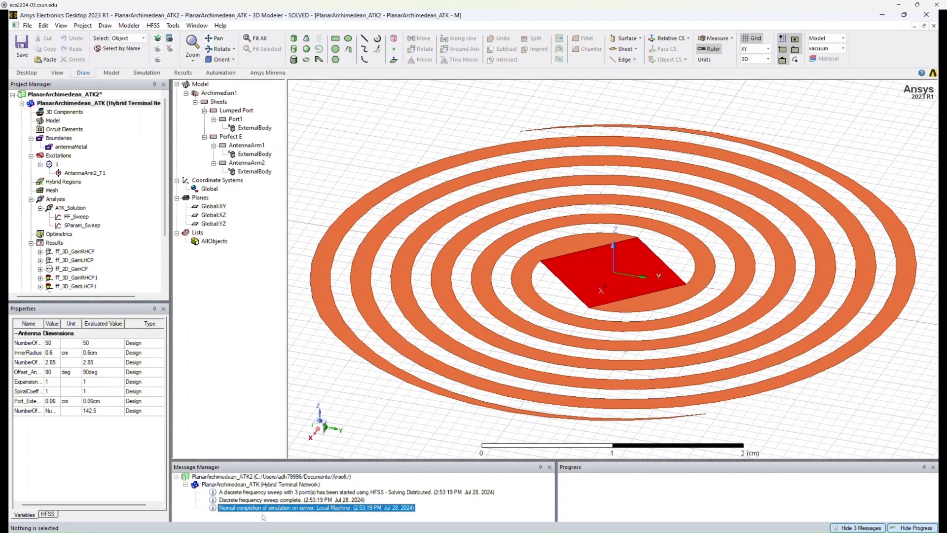
scroll(142, 209, down, 3)
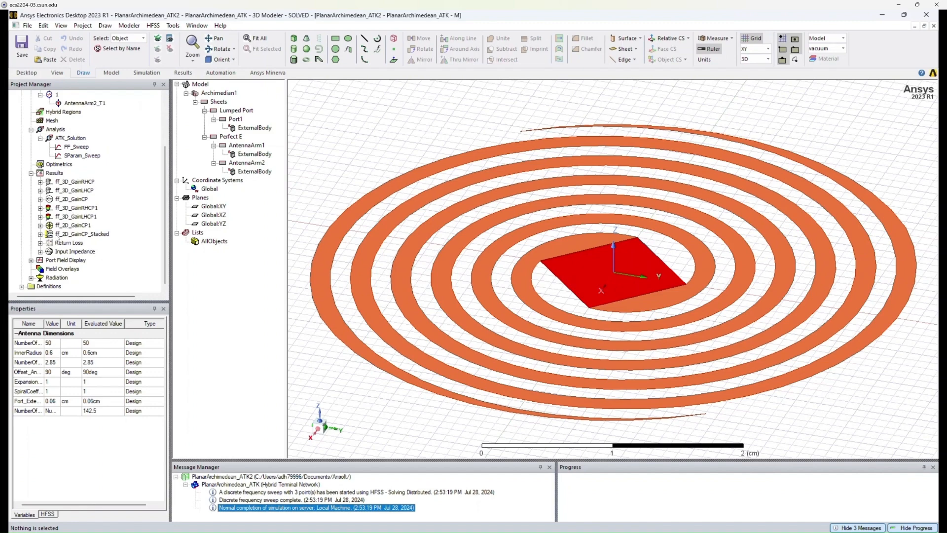
Open the ff_3D_GainRHCP1 3D polar far-field report and expand its trace.
double_click(54, 209)
drag(575, 283, 509, 285)
click(40, 208)
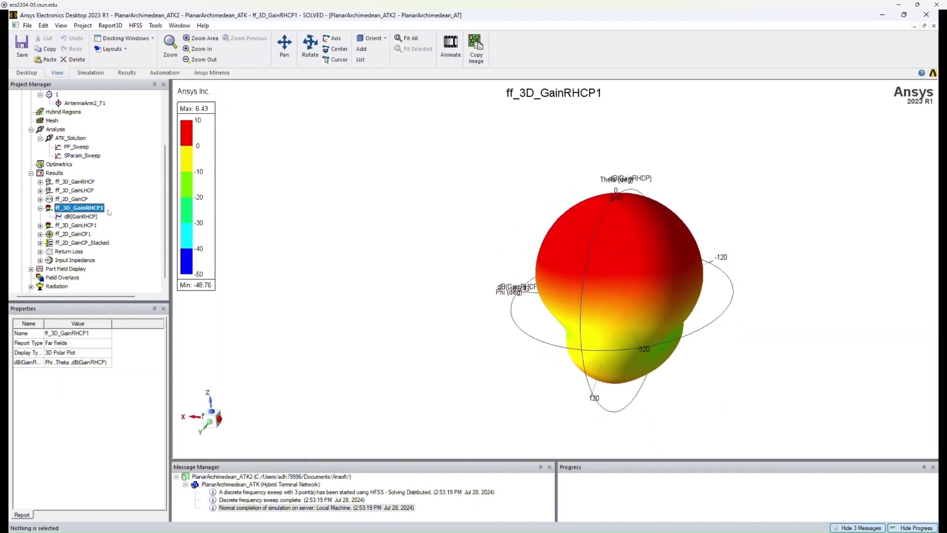
Edit the dB(GainRHCP) trace to use the ATK_Solution : FF_Sweep solution.
double_click(92, 217)
drag(515, 173, 374, 143)
click(265, 170)
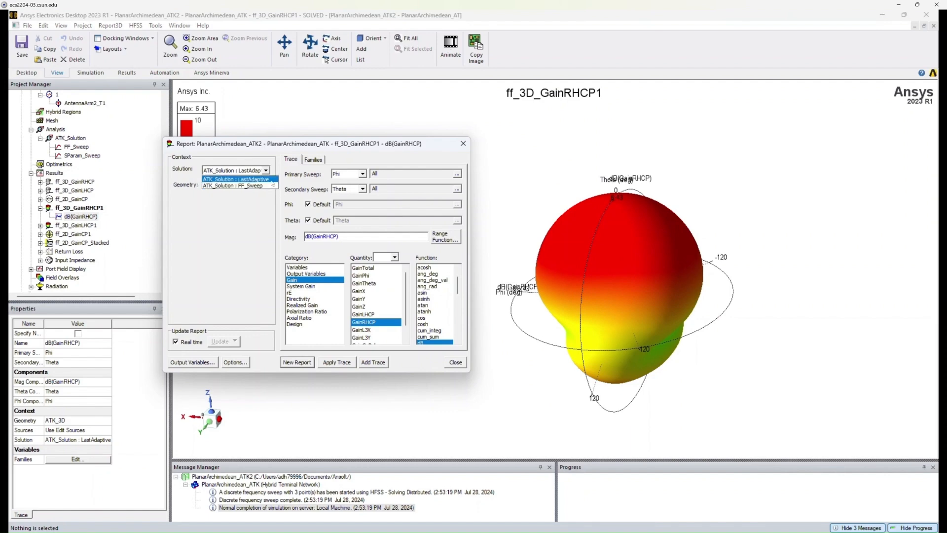
click(270, 180)
click(316, 160)
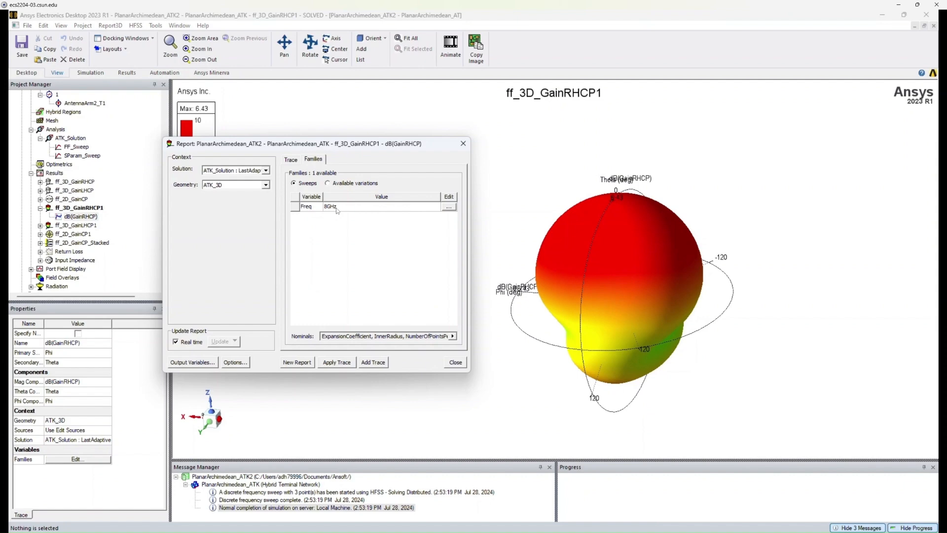
click(266, 170)
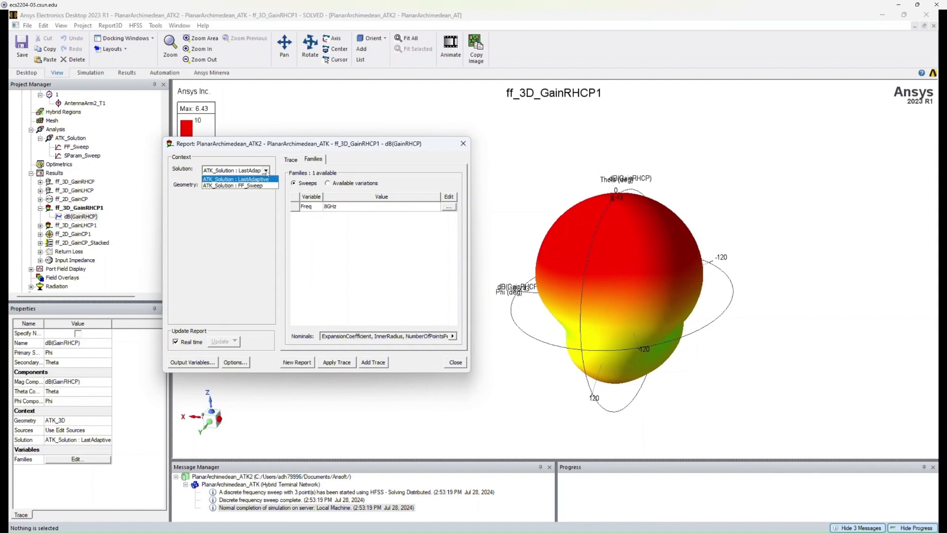
click(259, 186)
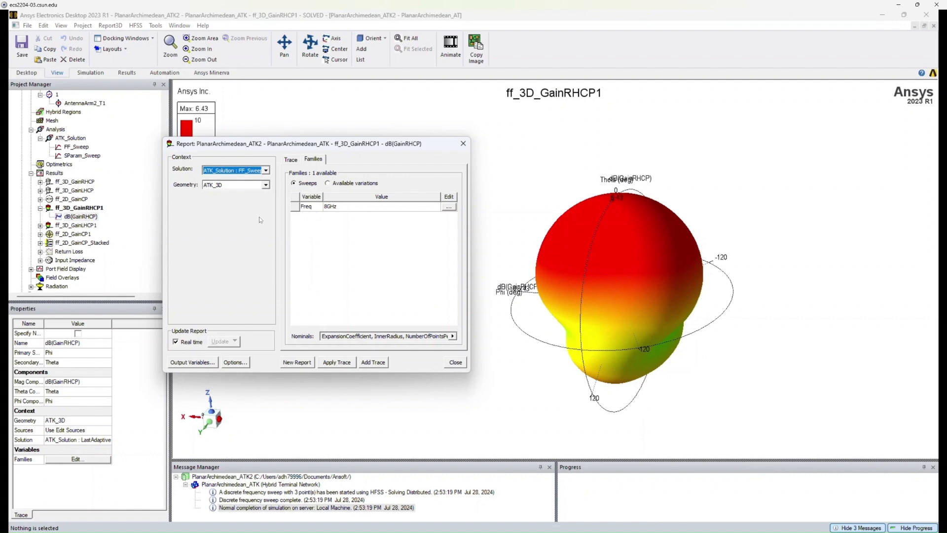
Set the trace frequency to 5GHz, keep the ATK_3D geometry, apply the trace and close the dialog.
click(448, 207)
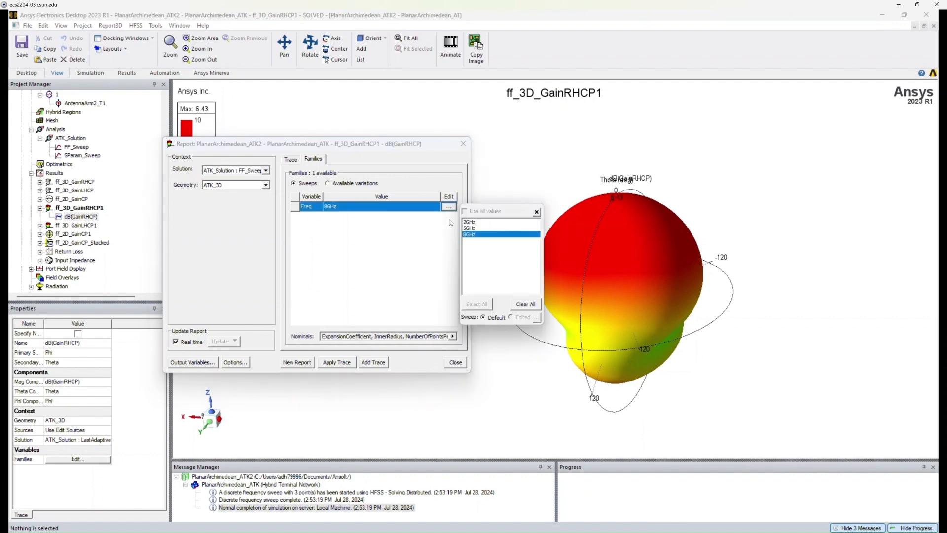
click(477, 228)
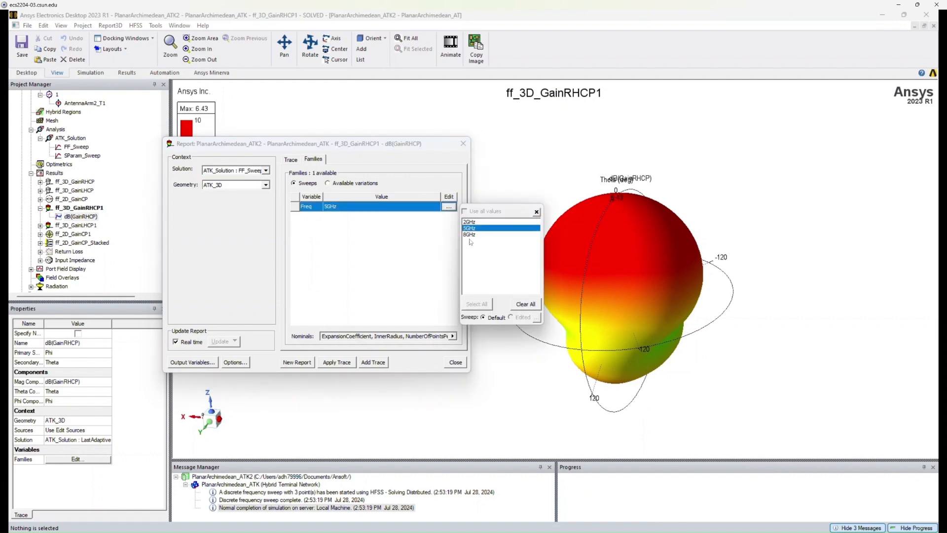
click(409, 241)
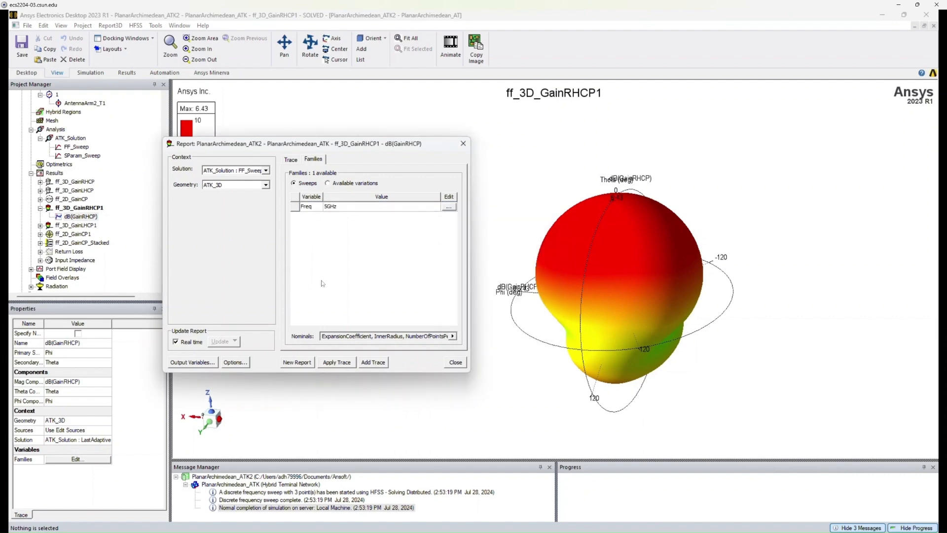
click(265, 186)
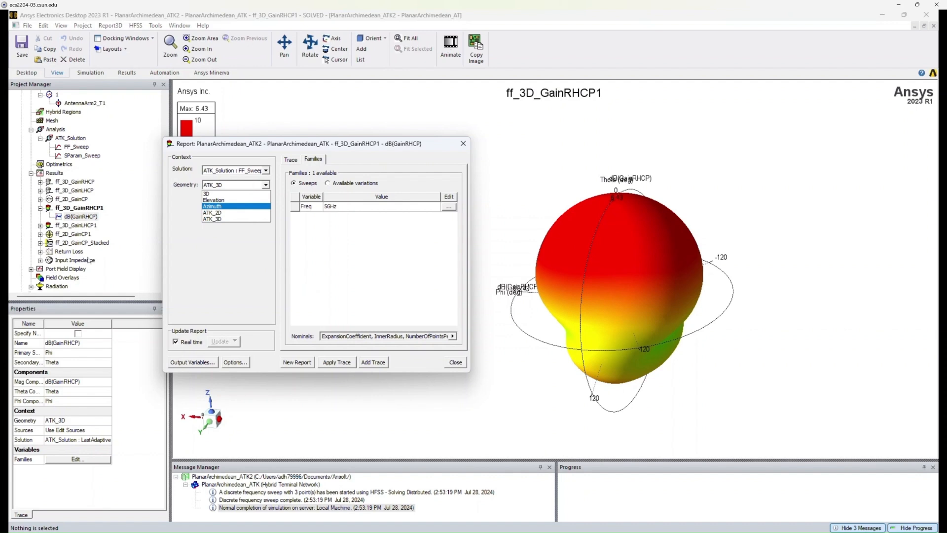
click(239, 219)
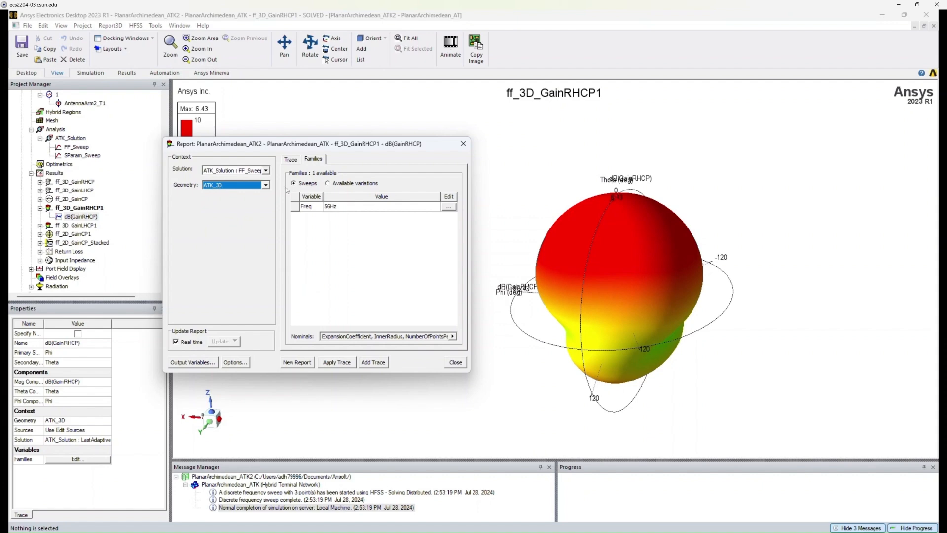
click(288, 160)
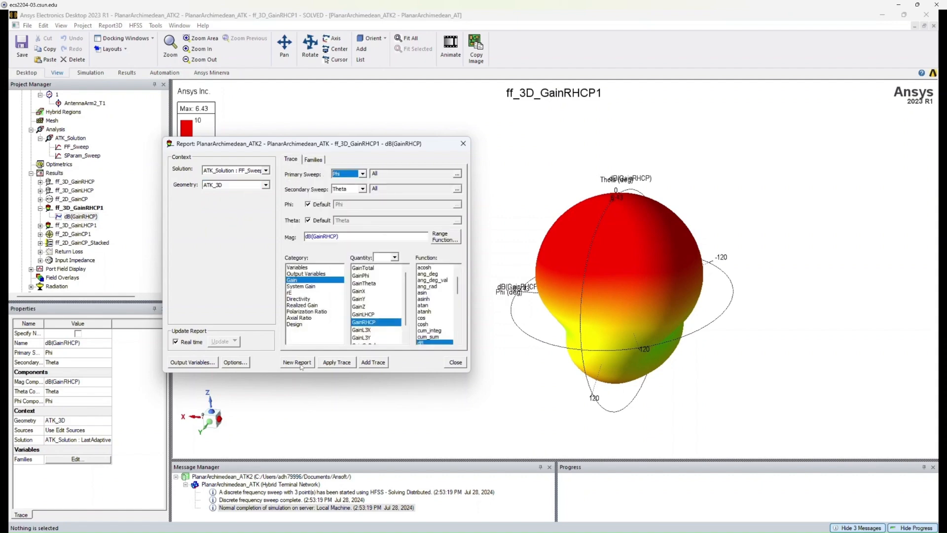
click(335, 362)
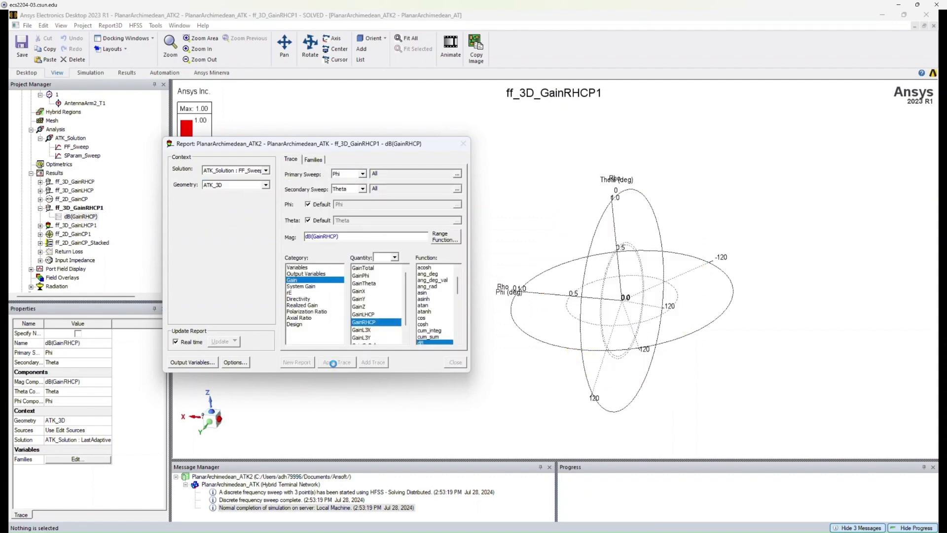
click(463, 143)
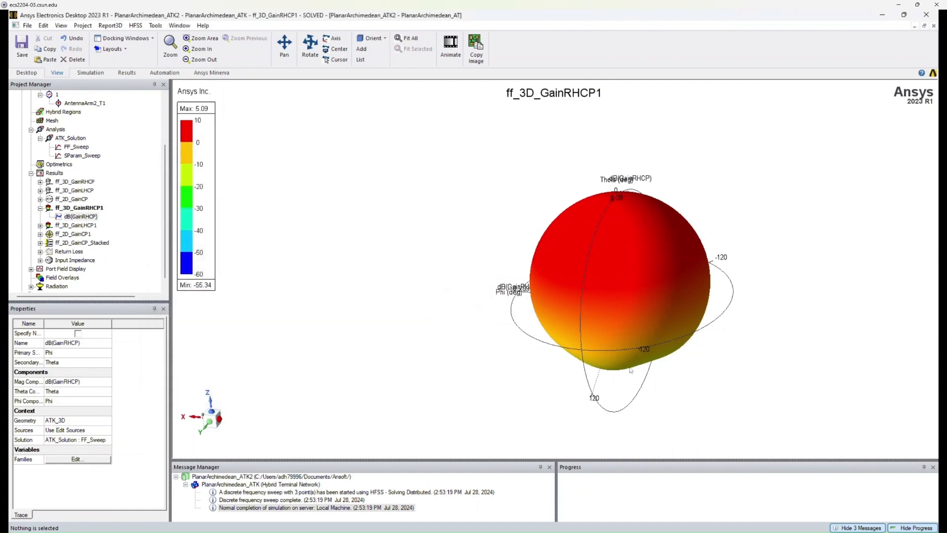
Switch the RHCP gain trace's geometry to Elevation and apply it.
drag(632, 355, 604, 319)
scroll(603, 305, down, 3)
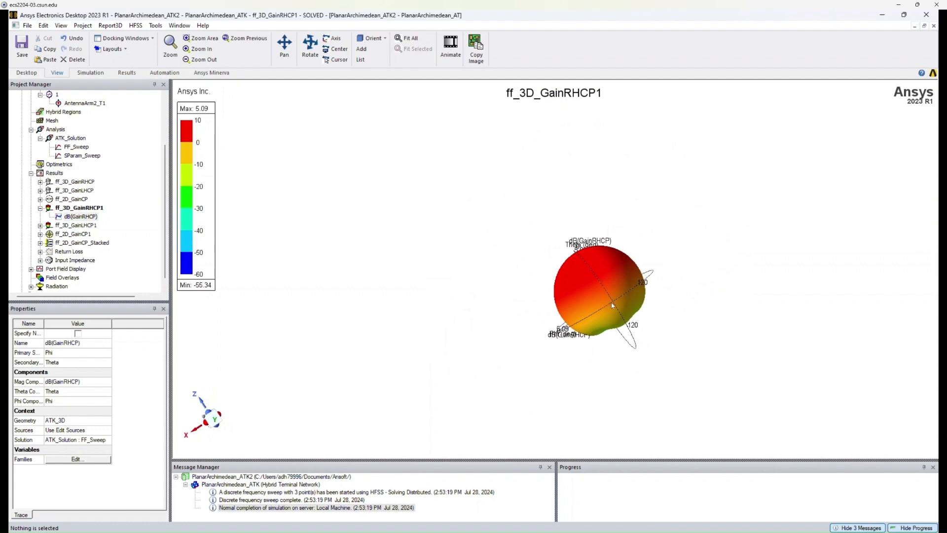
scroll(611, 303, up, 4)
middle_drag(500, 196, 570, 197)
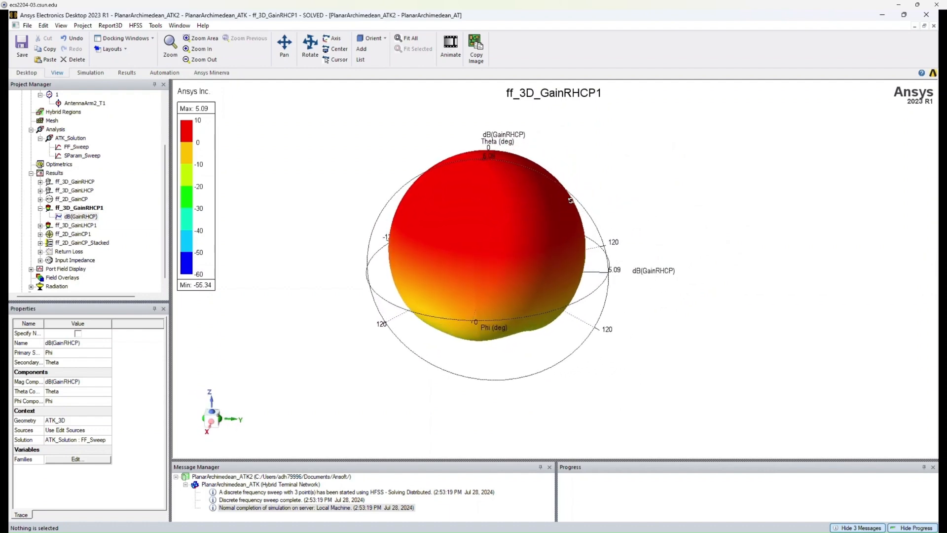
double_click(92, 218)
click(267, 185)
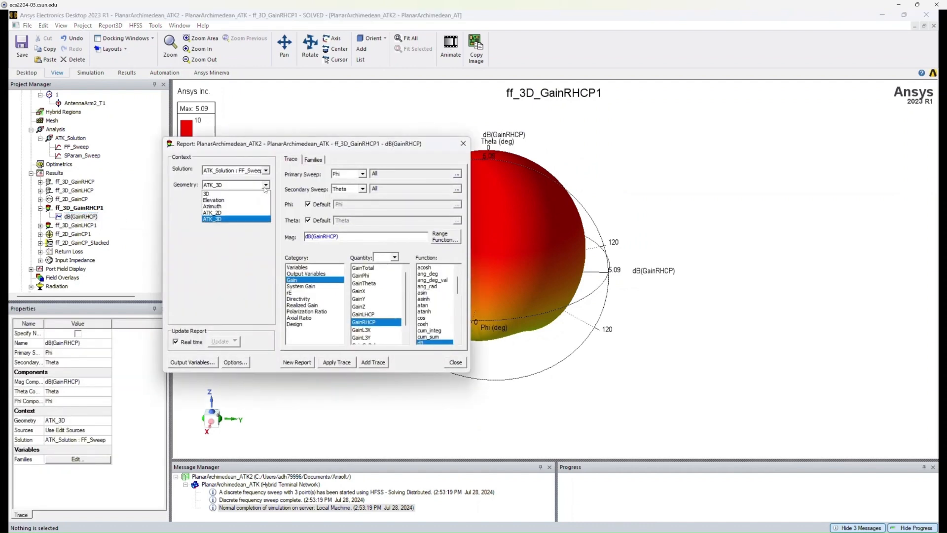
click(242, 200)
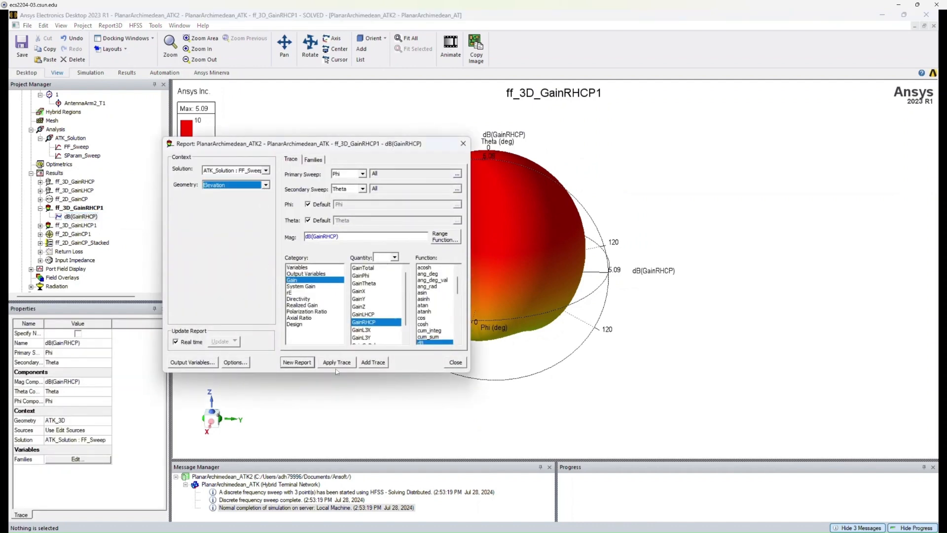
click(337, 362)
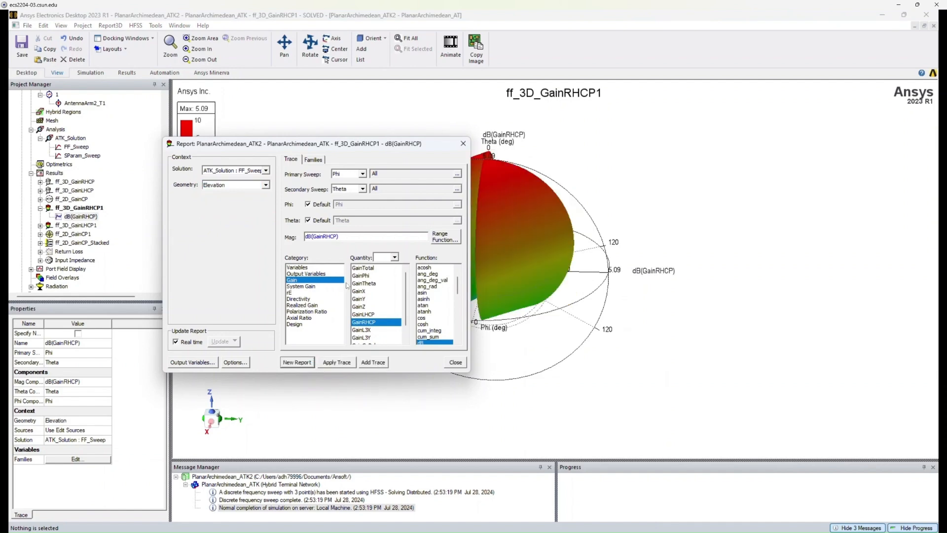
click(463, 143)
Switch the RHCP gain trace's geometry to Azimuth, apply it, close the dialog and orbit the plot.
drag(472, 278, 509, 253)
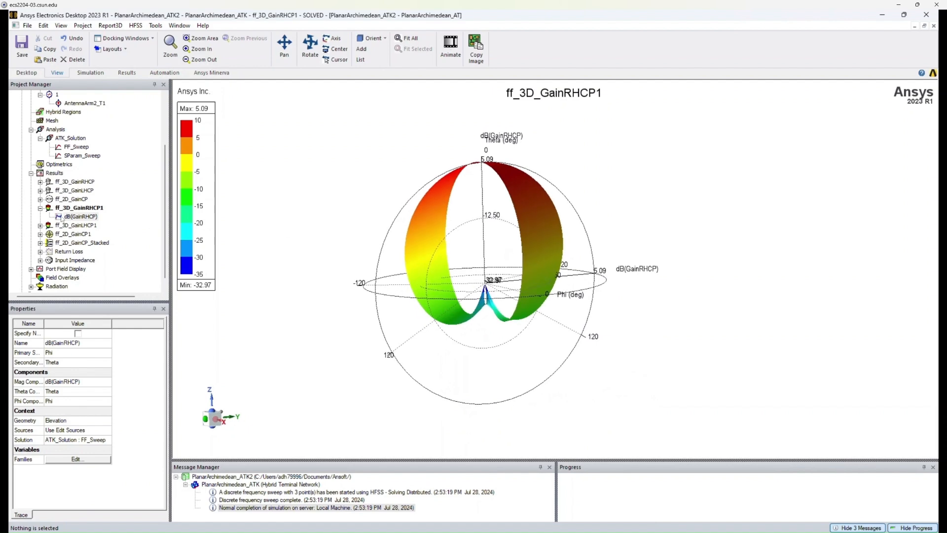
double_click(84, 217)
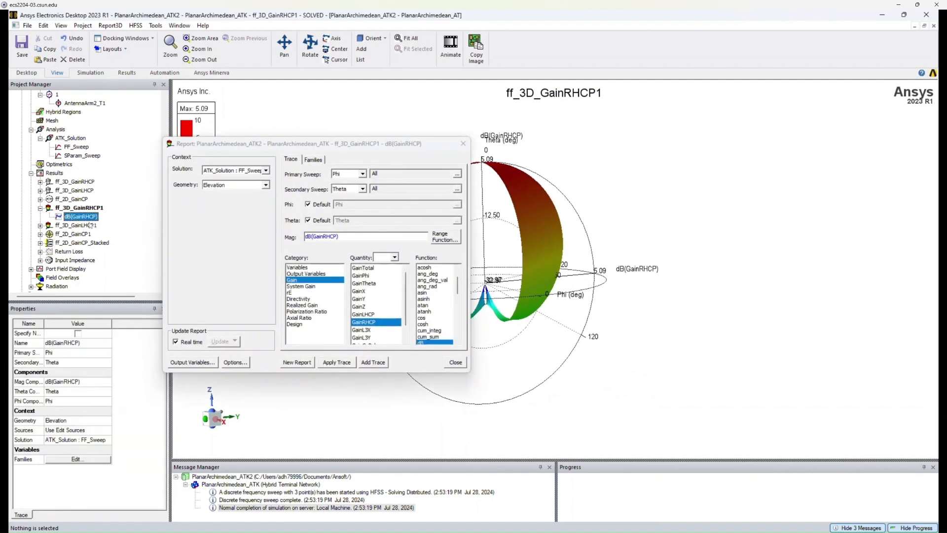
click(265, 185)
click(260, 206)
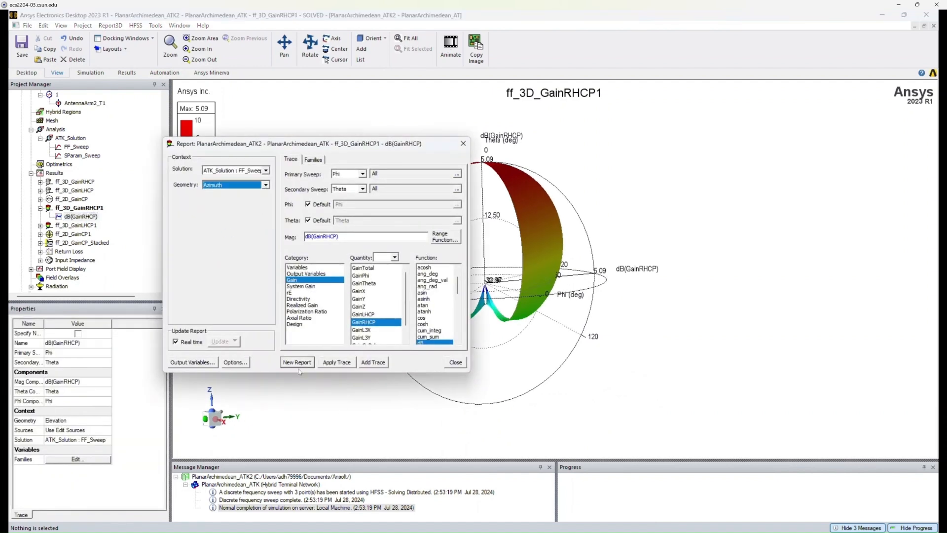
click(325, 363)
click(464, 143)
mouse_move(498, 257)
middle_down()
mouse_move(501, 328)
mouse_move(496, 261)
middle_up()
middle_drag(500, 310, 491, 267)
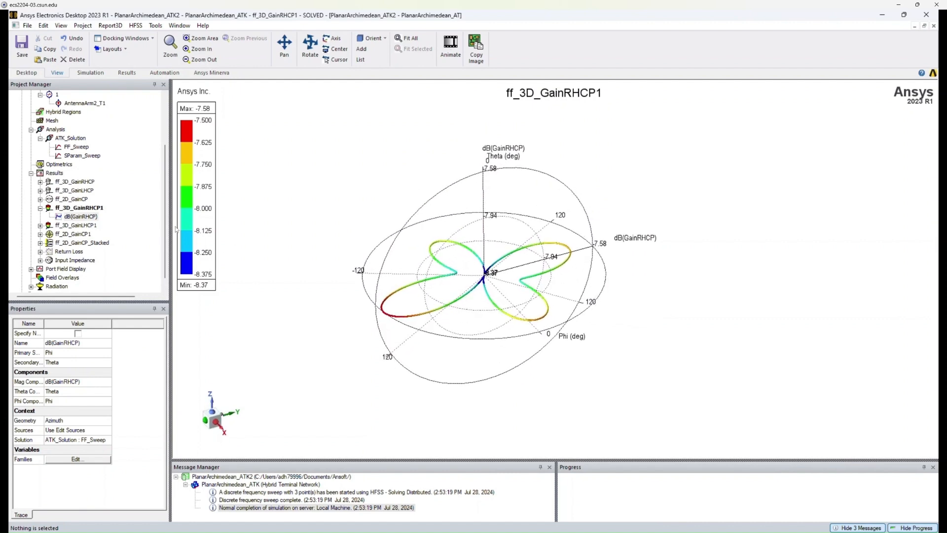
Switch the RHCP gain trace's geometry back to ATK_3D, apply it and close the dialog.
double_click(81, 217)
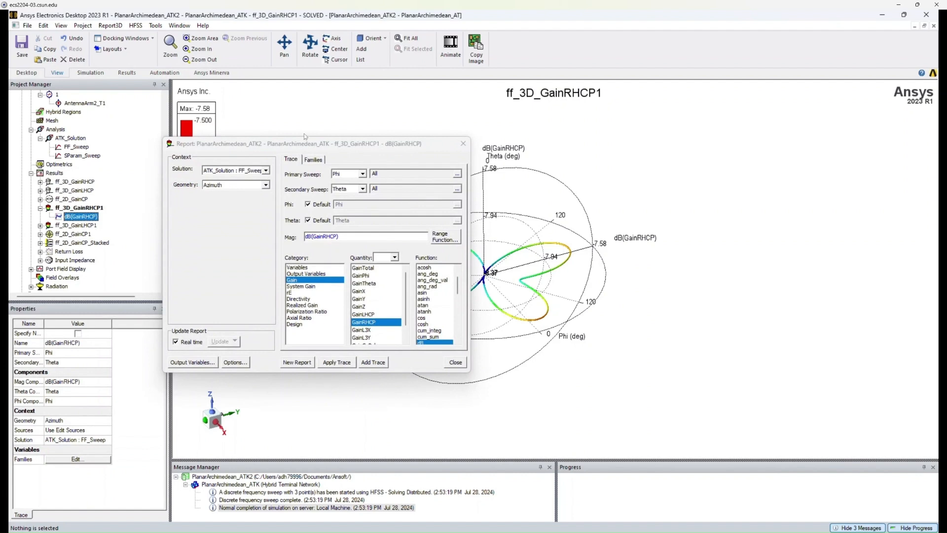
click(265, 185)
click(240, 219)
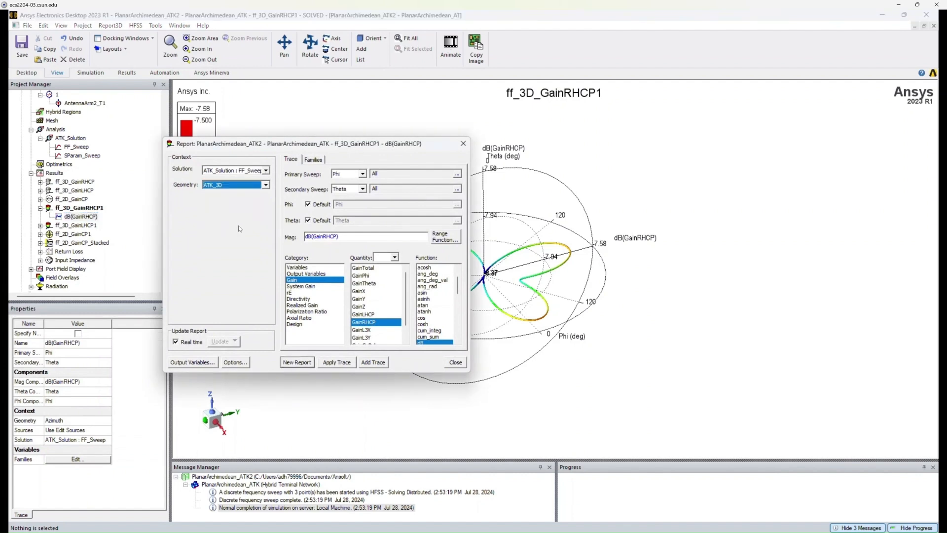
click(336, 362)
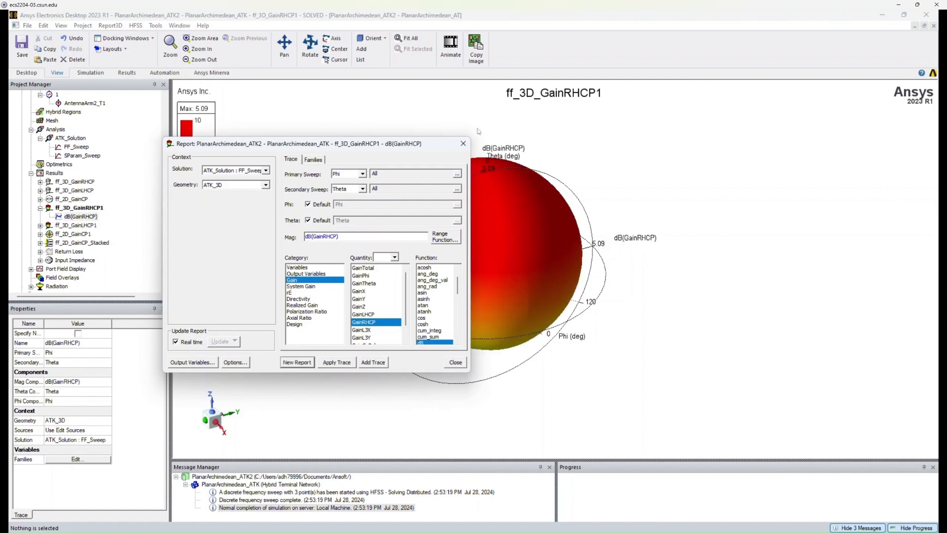
key(Escape)
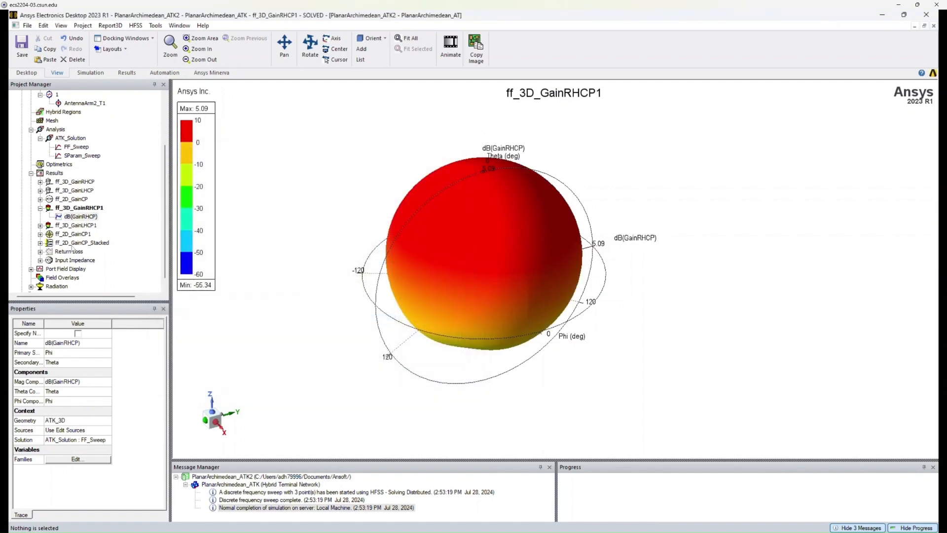
Open the ff_2D_GainCP1 polar report and highlight each of its gain traces in turn.
double_click(72, 236)
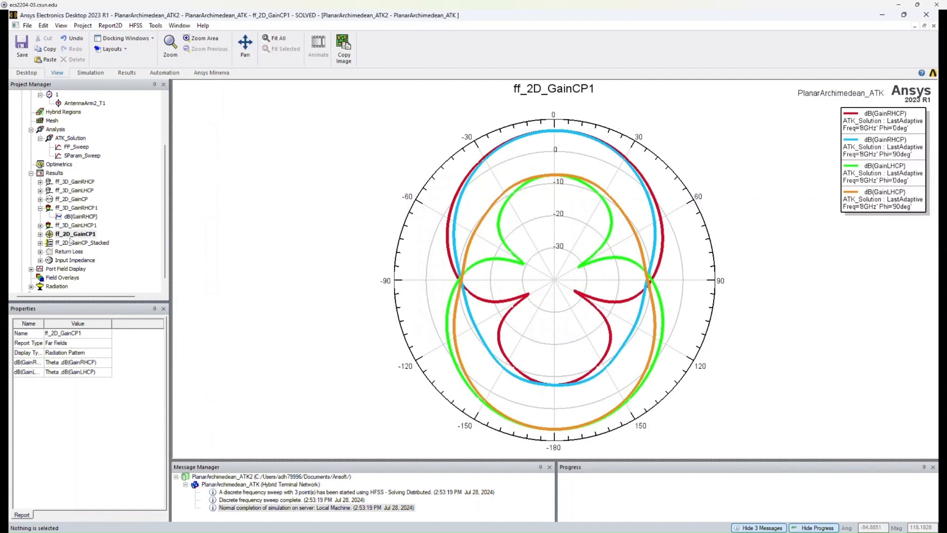
mouse_move(635, 177)
click(866, 143)
click(870, 128)
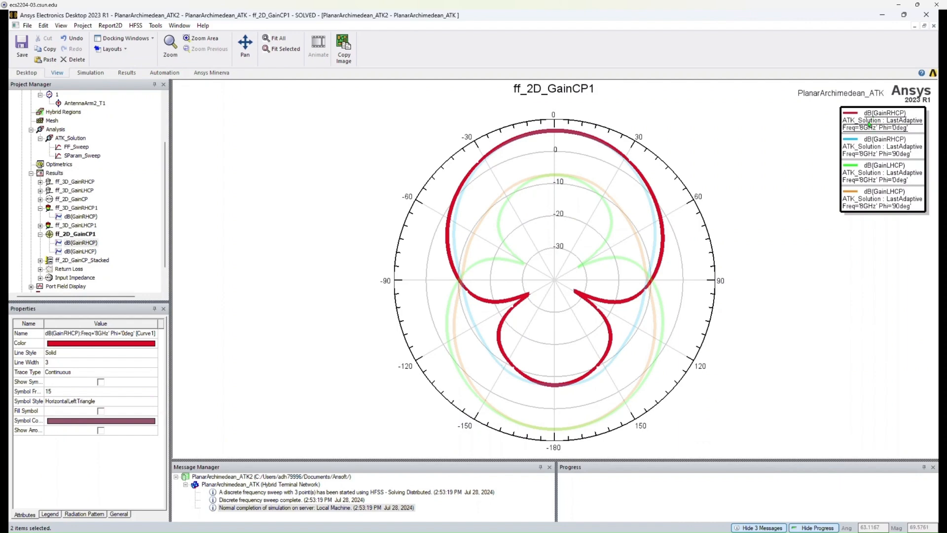
click(877, 148)
click(794, 168)
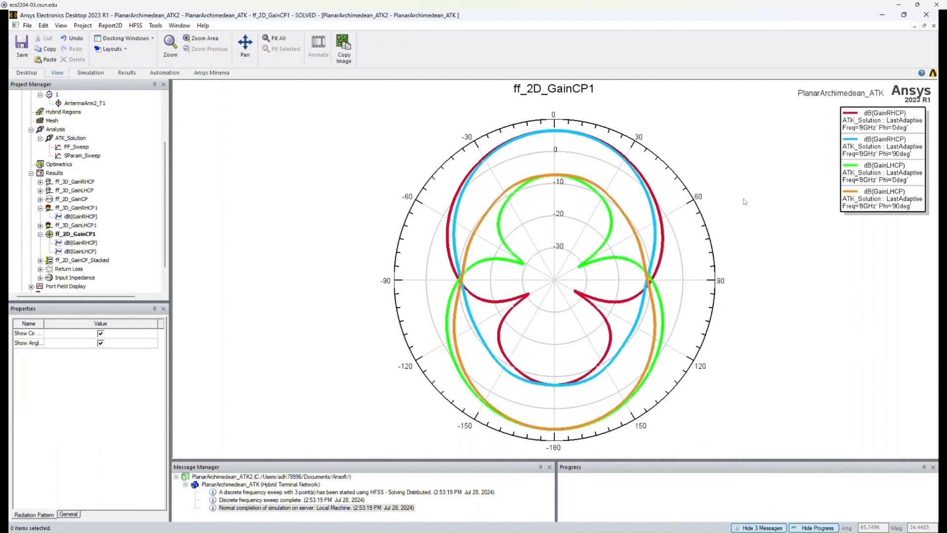
click(861, 172)
click(860, 199)
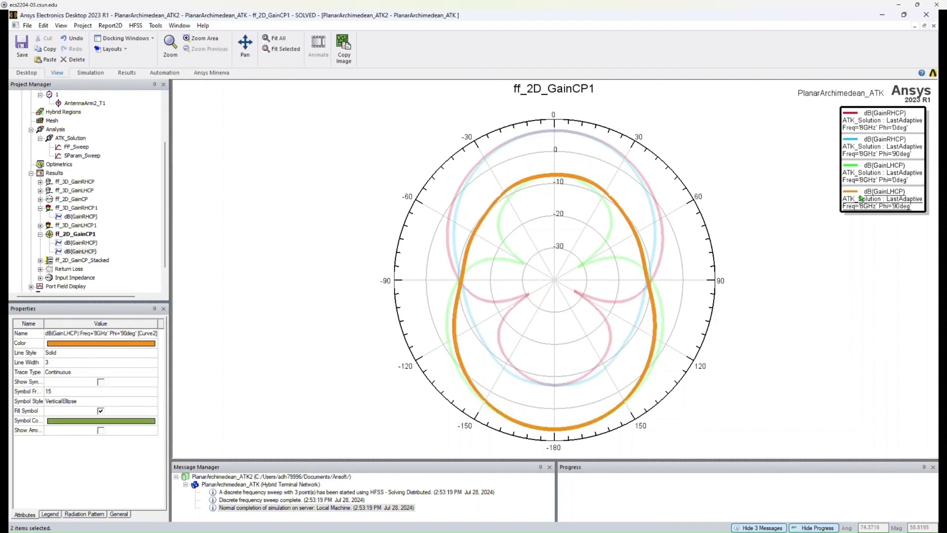
click(782, 238)
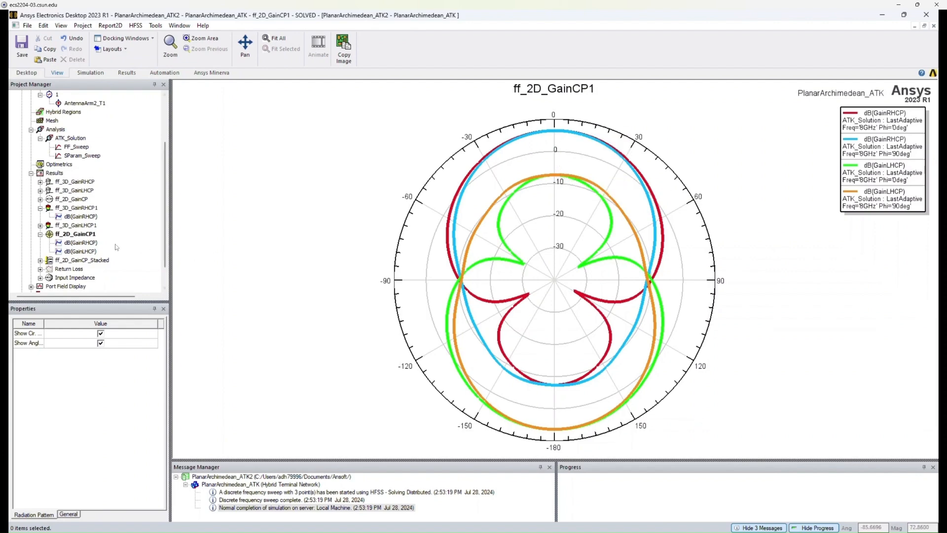
Edit the dB(GainRHCP) trace of ff_2D_GainCP1 to use the FF_Sweep solution and only the 0deg Phi value.
click(80, 242)
double_click(80, 242)
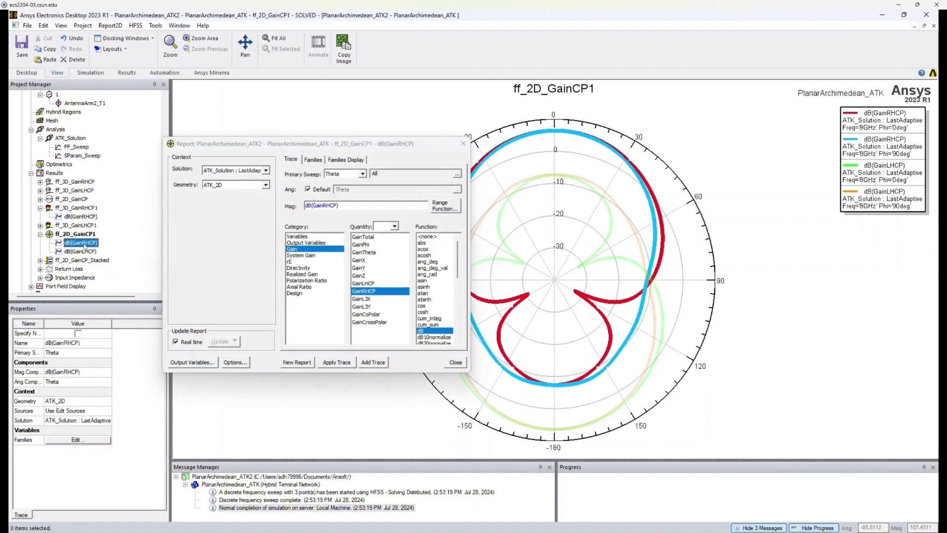
click(266, 171)
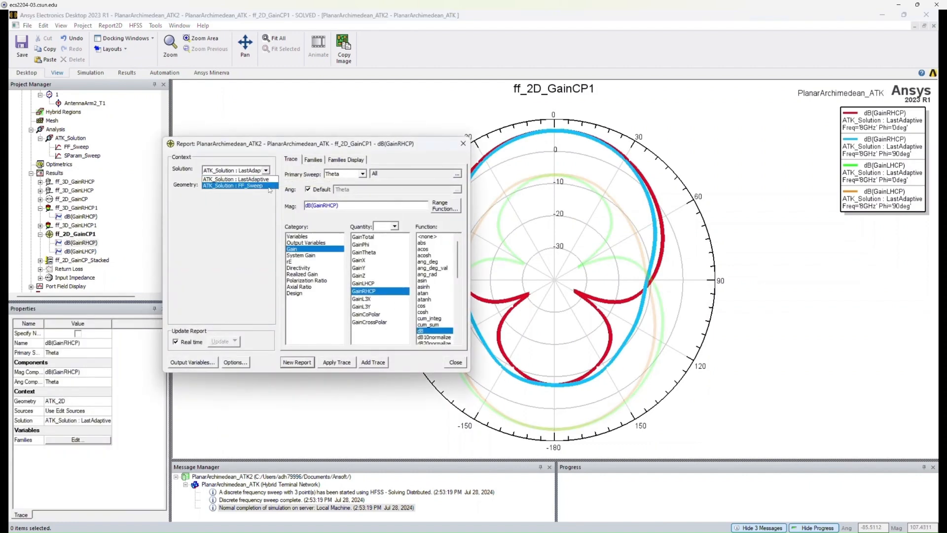
click(269, 186)
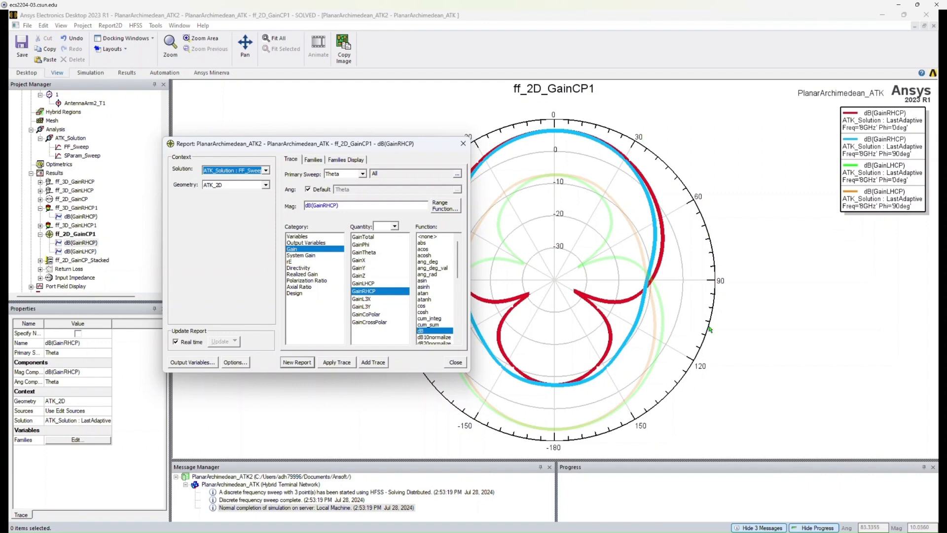
click(314, 160)
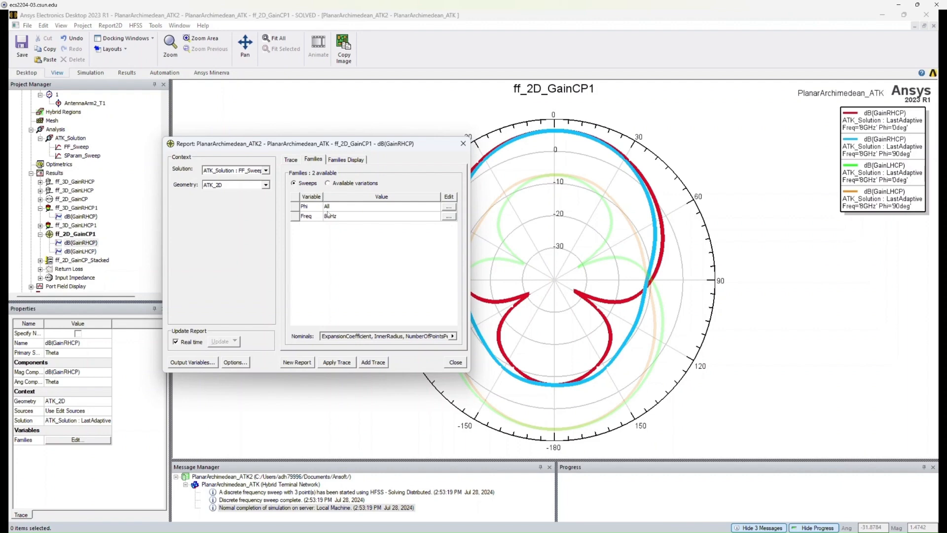
click(448, 206)
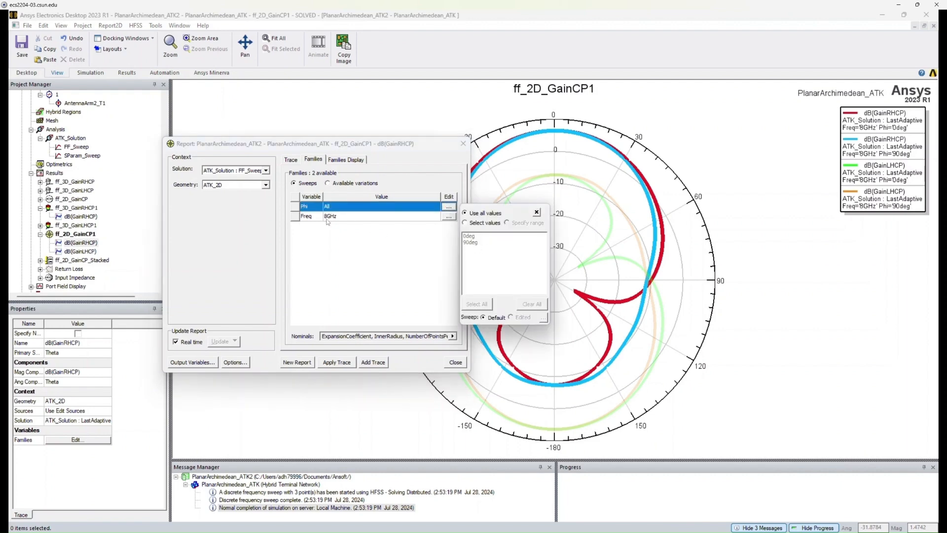
click(472, 223)
click(444, 245)
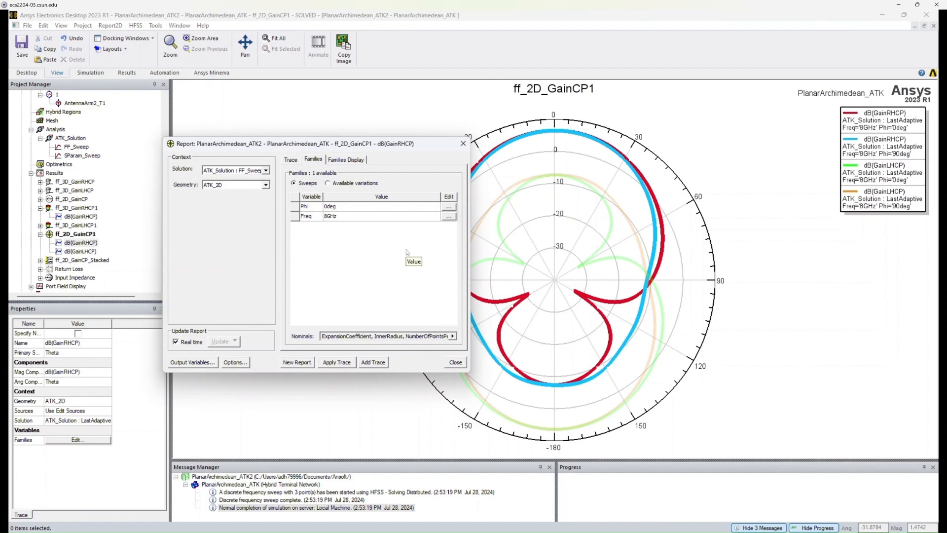
Set the trace frequency to 5GHz, apply the trace and close the dialog.
click(448, 217)
click(454, 253)
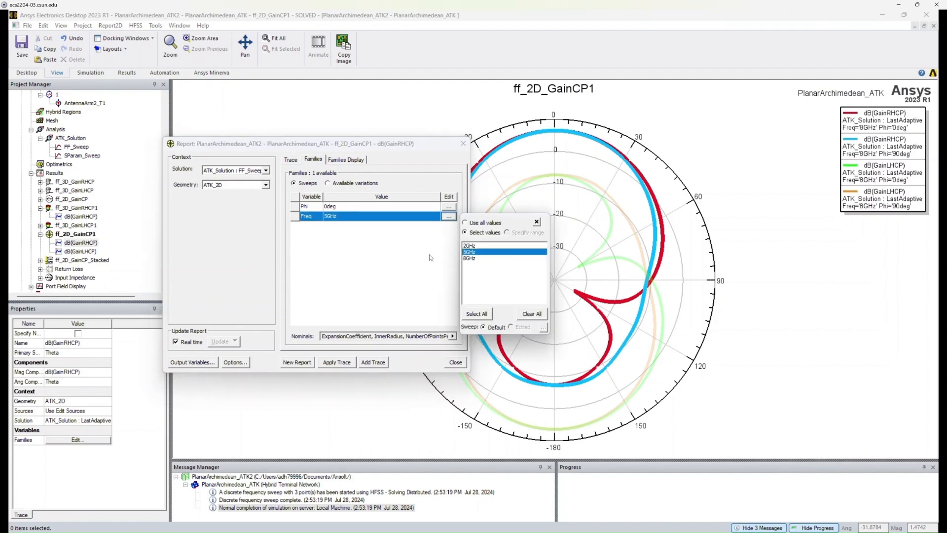
click(429, 258)
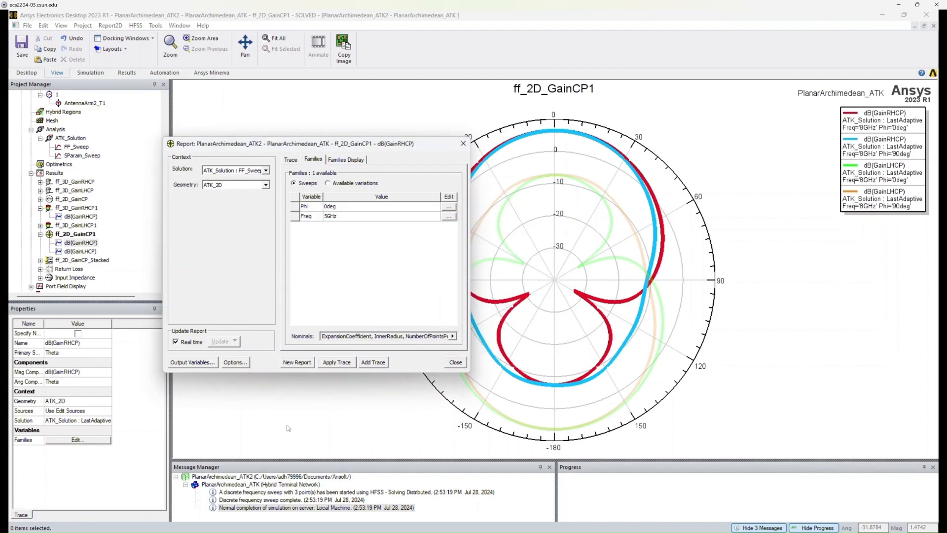
click(348, 365)
click(463, 143)
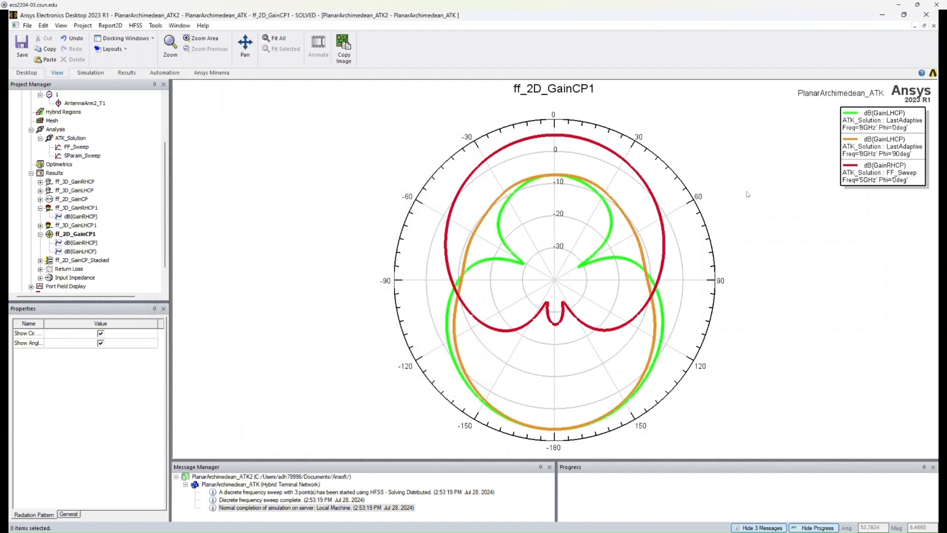
Highlight the 5GHz RHCP curve, then open the ff_2D_GainCP_Stacked report and scroll through its traces.
click(861, 180)
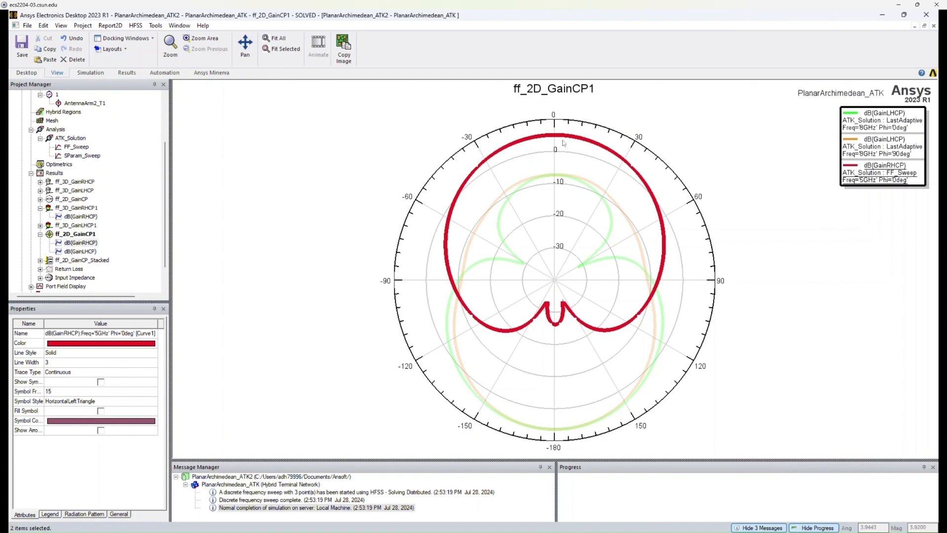
click(551, 316)
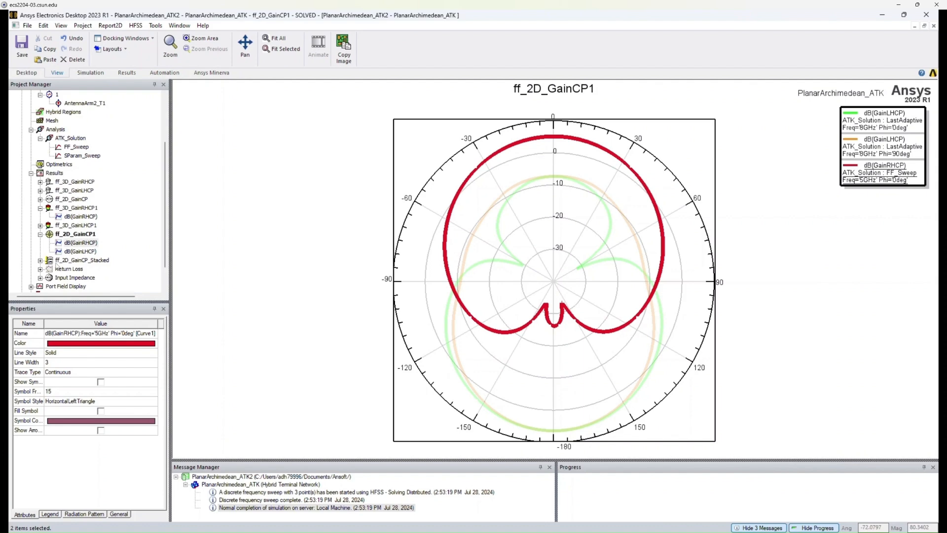
double_click(49, 261)
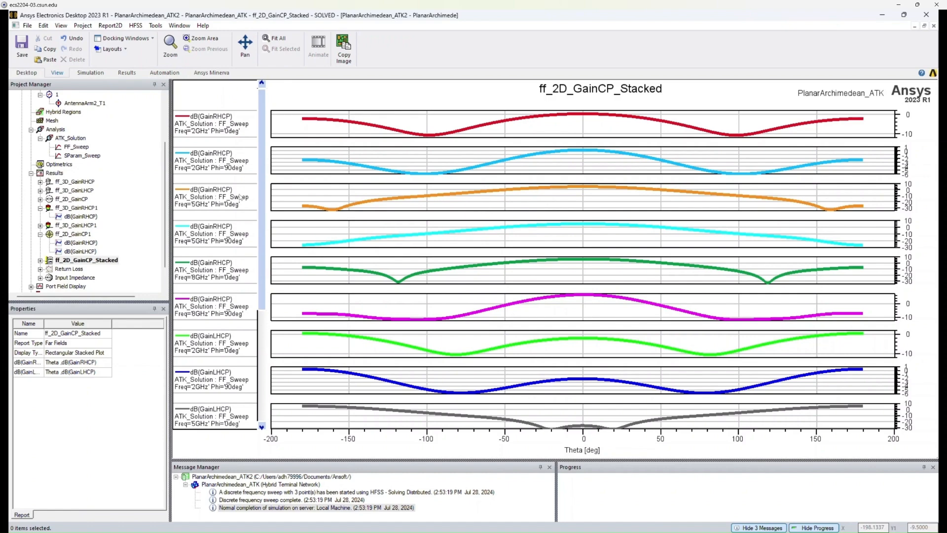
scroll(260, 279, down, 2)
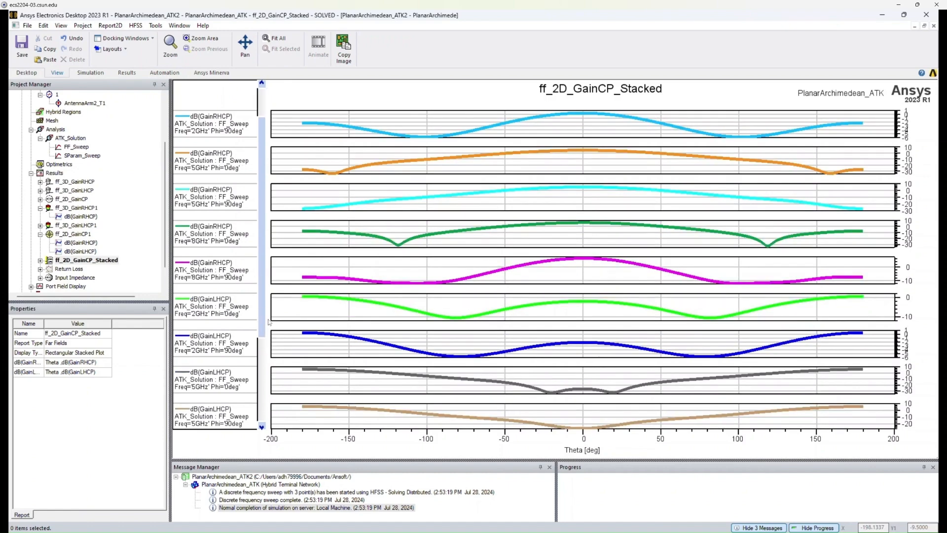
scroll(265, 326, down, 1)
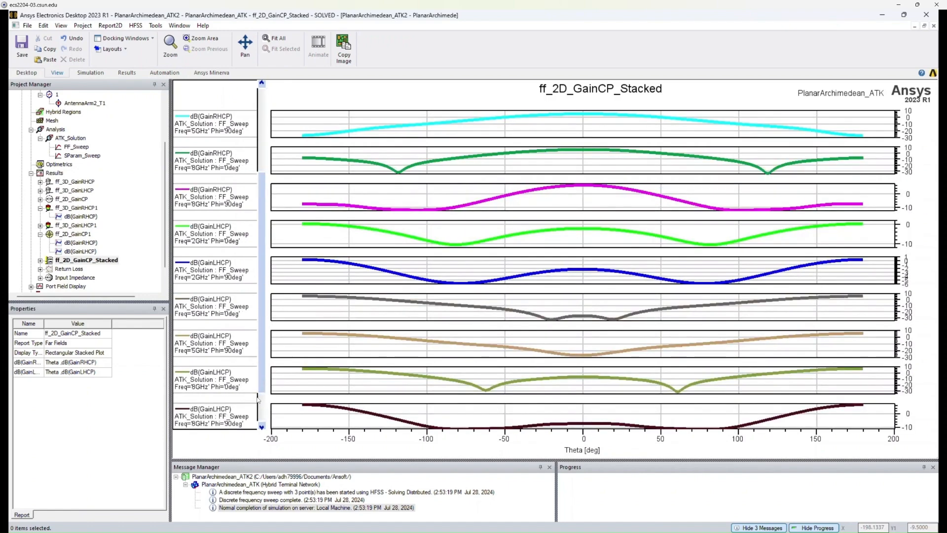
drag(261, 373, 264, 408)
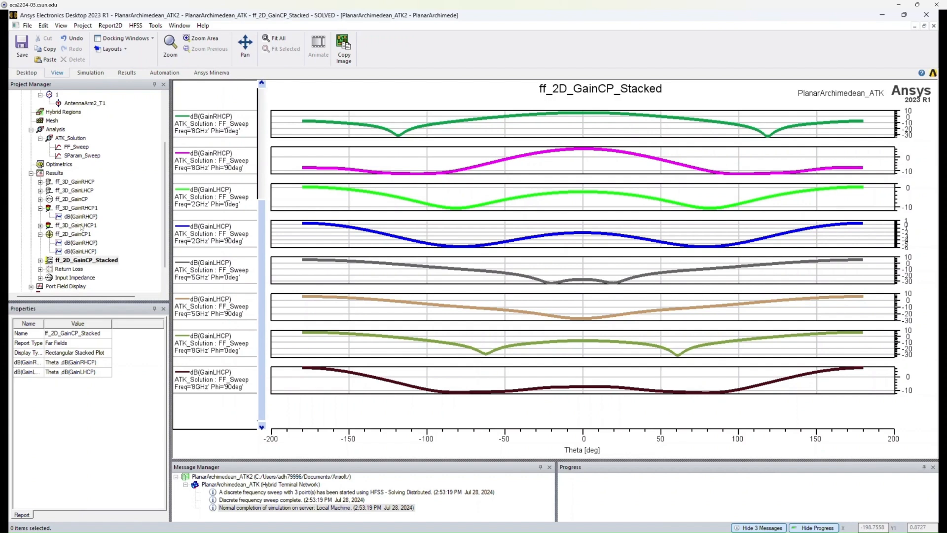
Set up a CSV export of ff_2D_GainCP_Stacked with separate columns for curves, then cancel it.
right_click(79, 261)
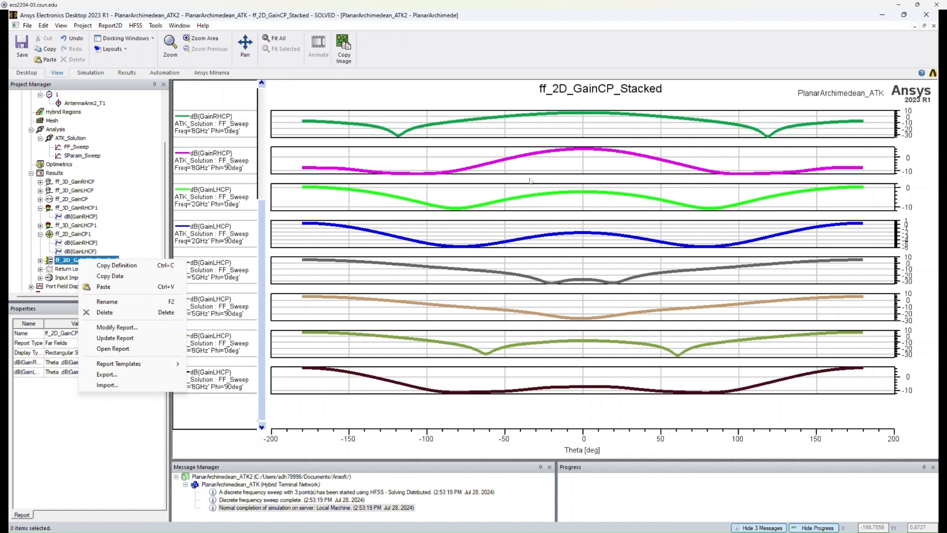
click(121, 375)
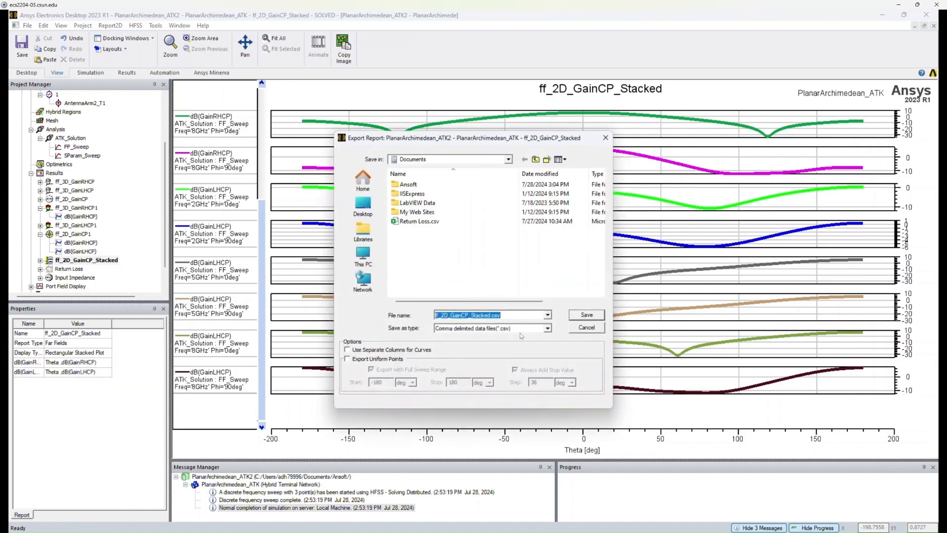
click(547, 329)
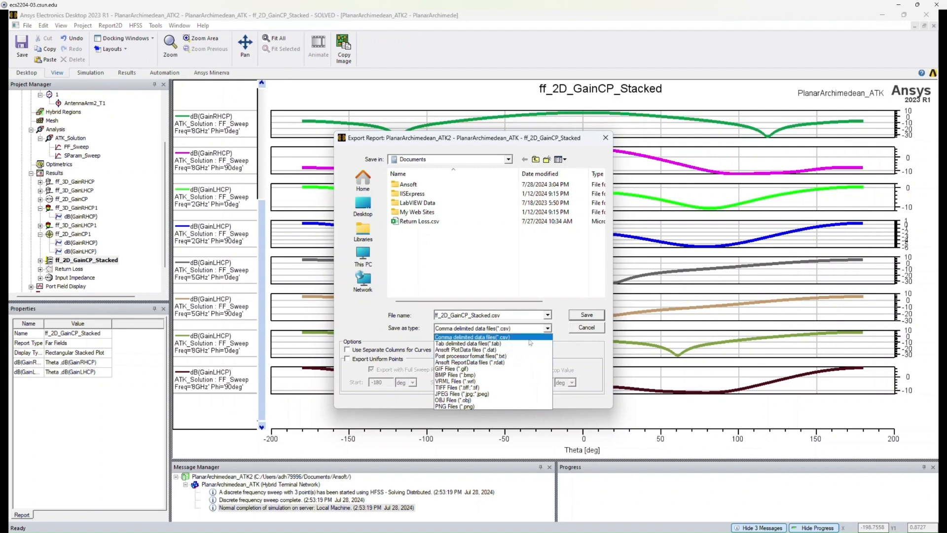
click(529, 339)
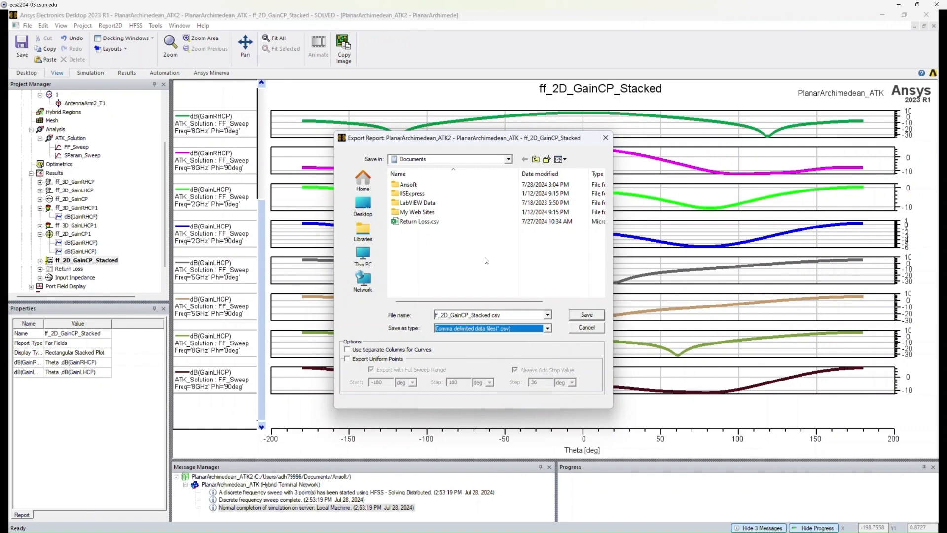
drag(450, 140, 702, 139)
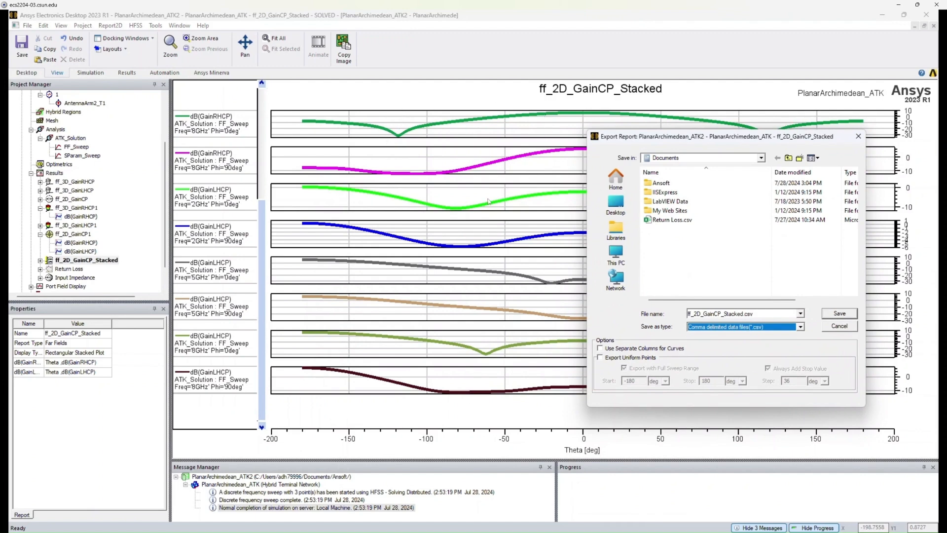
click(600, 348)
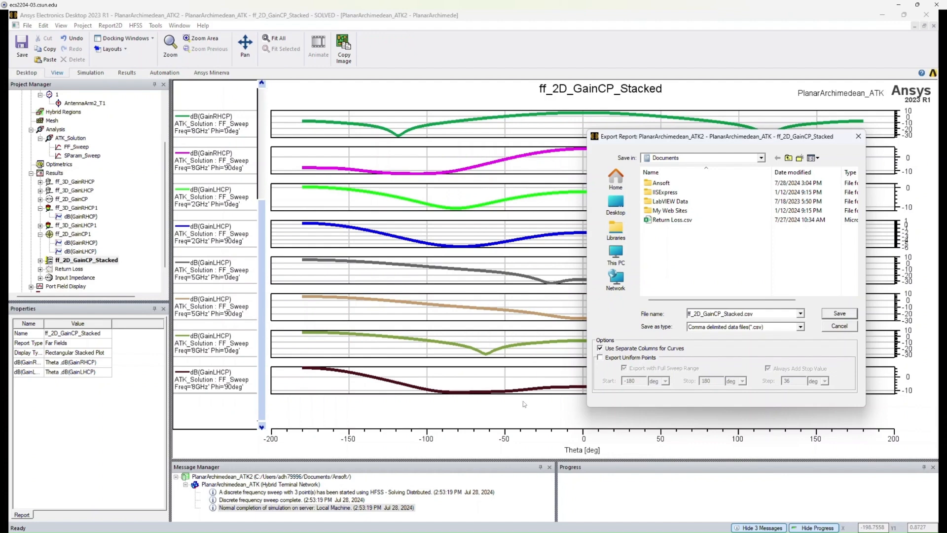
click(824, 328)
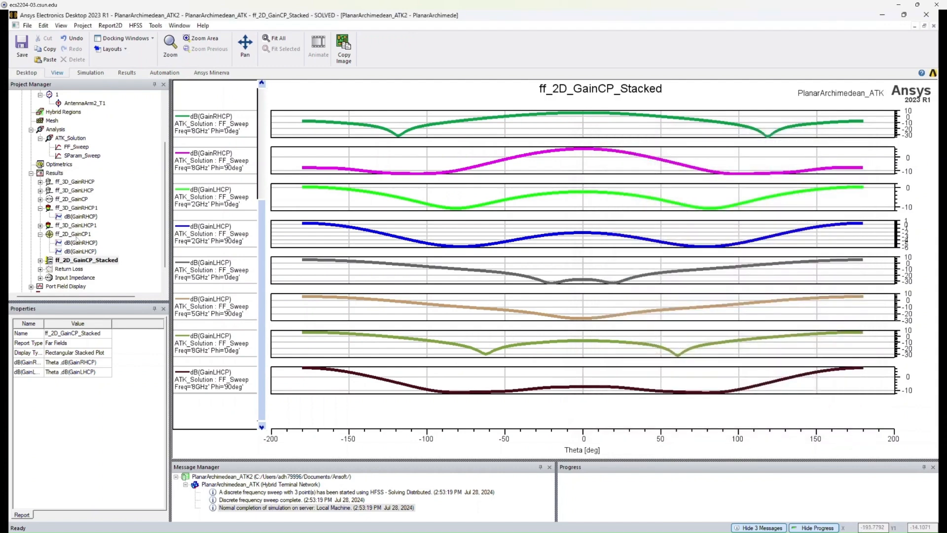
Open the ff_2D_GainCP1 report and start an export of it, then cancel the export.
double_click(54, 235)
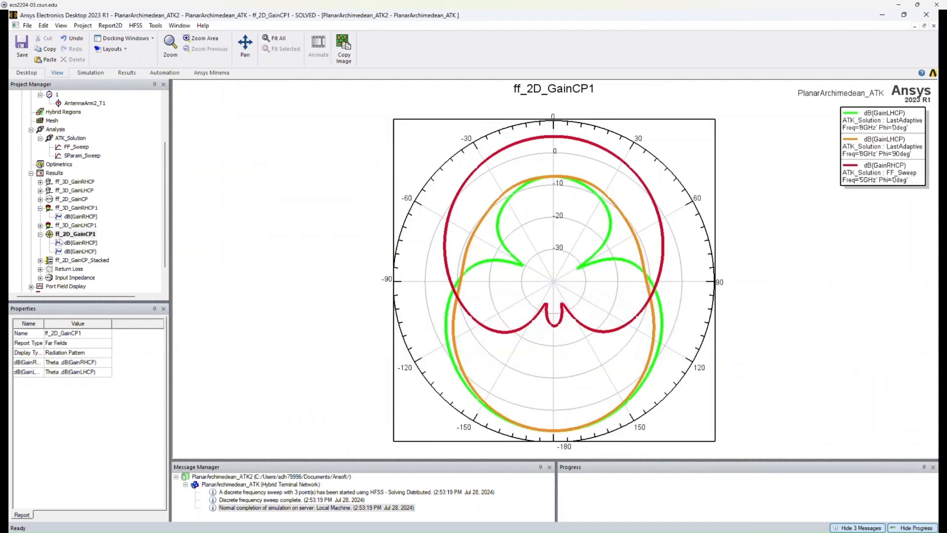
right_click(86, 231)
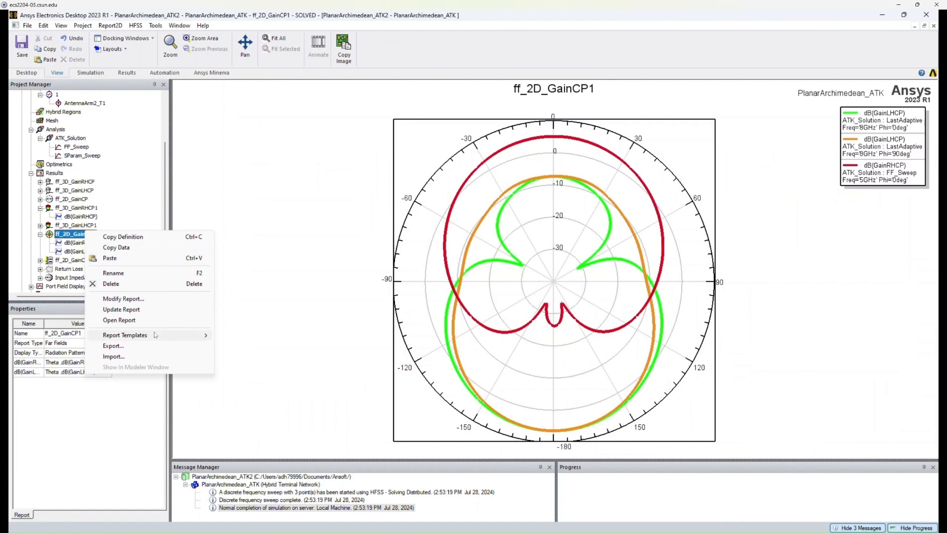
click(154, 350)
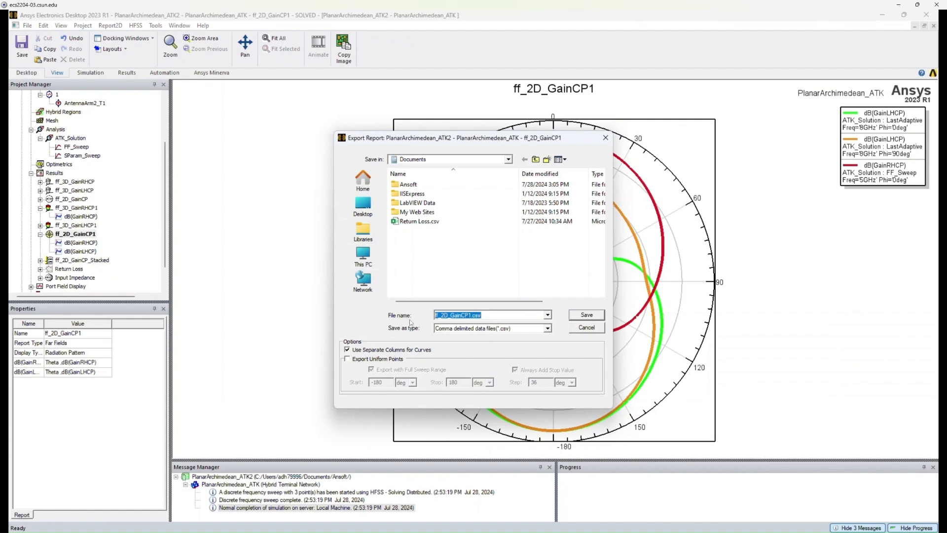
click(588, 328)
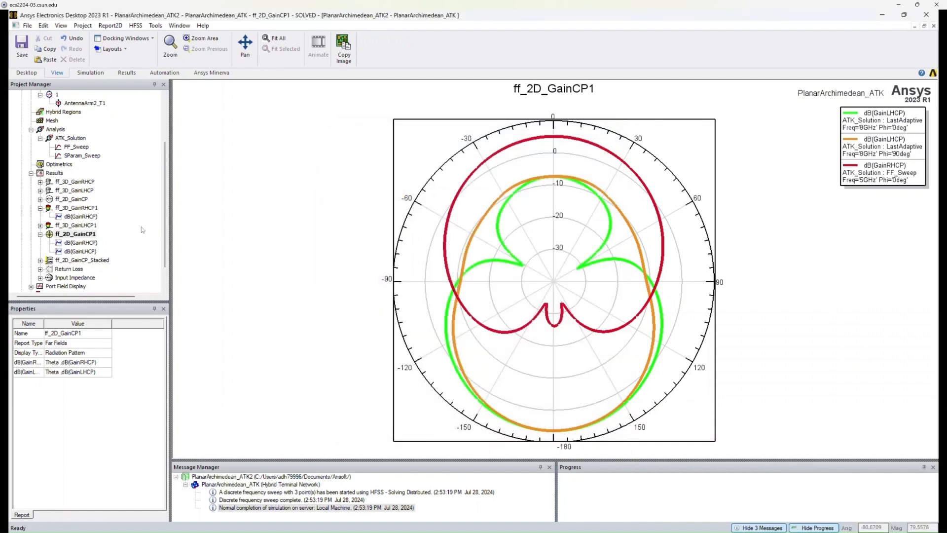
Review the FF_Sweep and SParam_Sweep settings, then run Analyze on the SParam_Sweep setup.
click(84, 147)
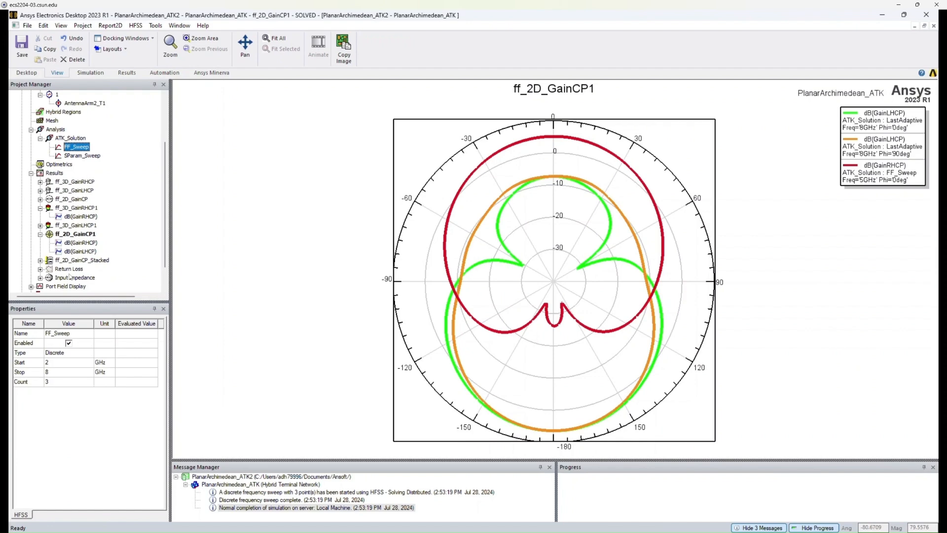
click(75, 157)
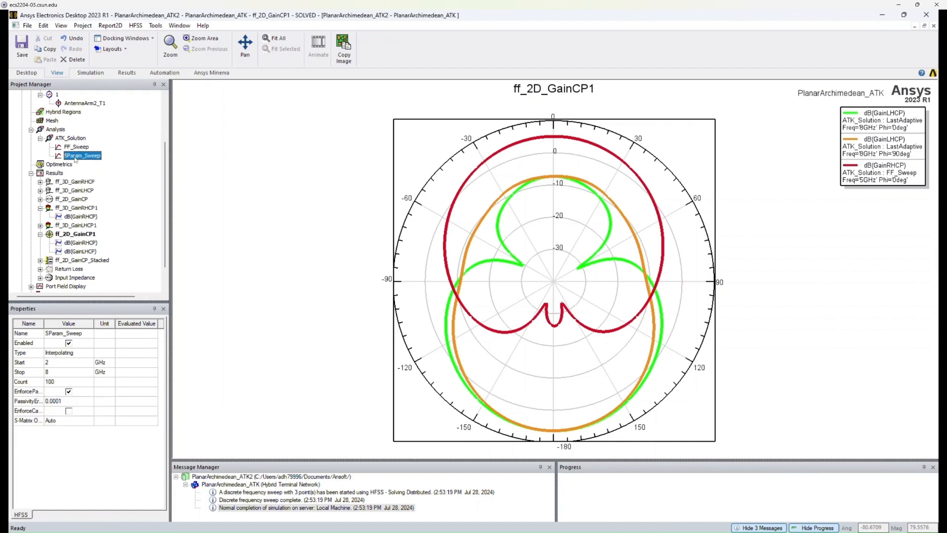
click(80, 278)
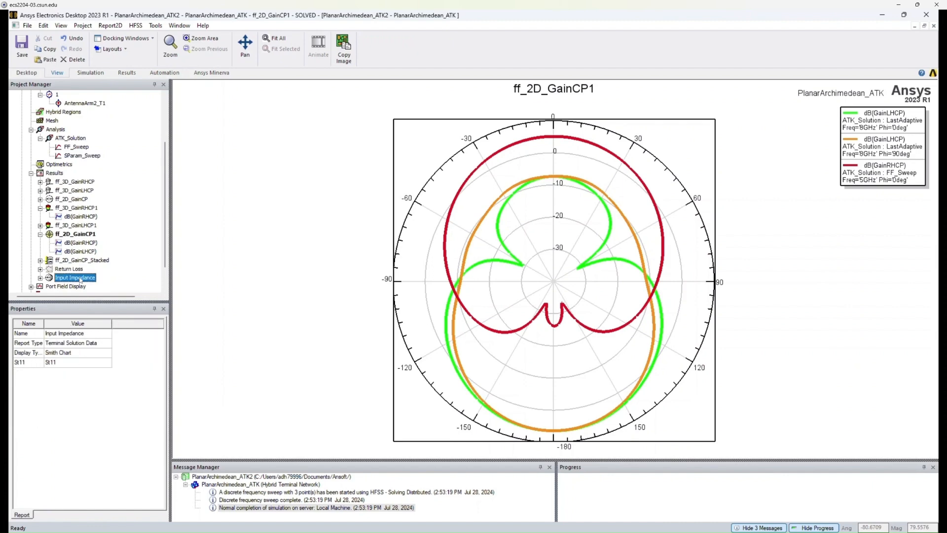
click(82, 157)
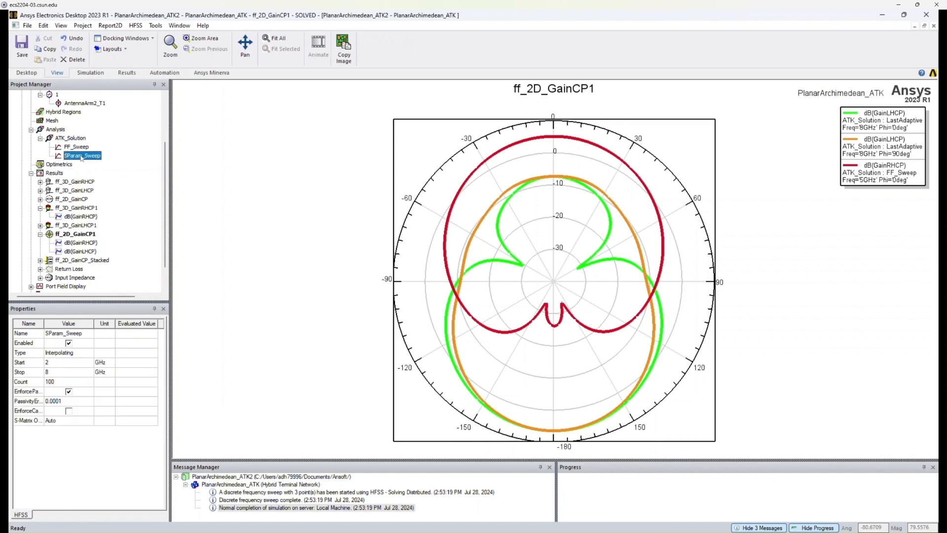
right_click(82, 157)
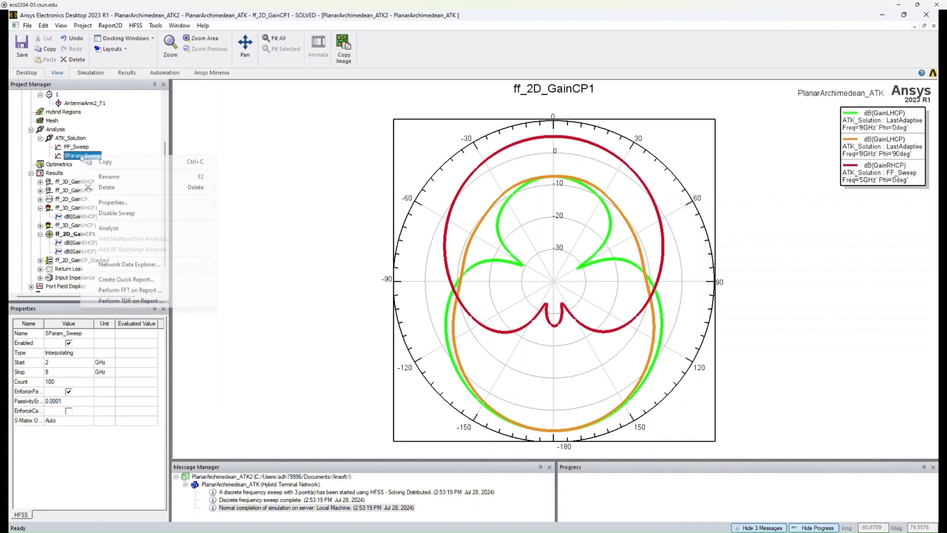
click(109, 228)
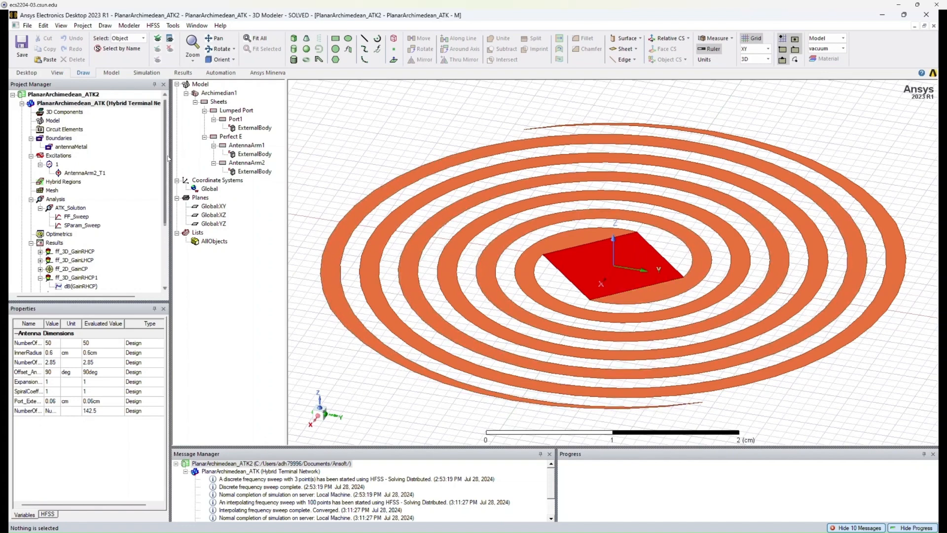
Open the Return Loss report from the project results.
scroll(168, 158, down, 1)
scroll(166, 167, down, 2)
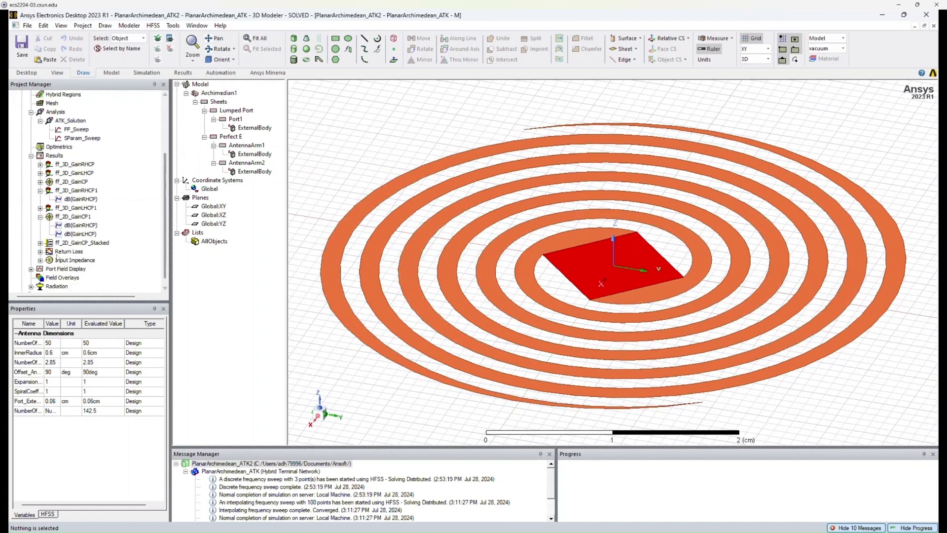
double_click(49, 252)
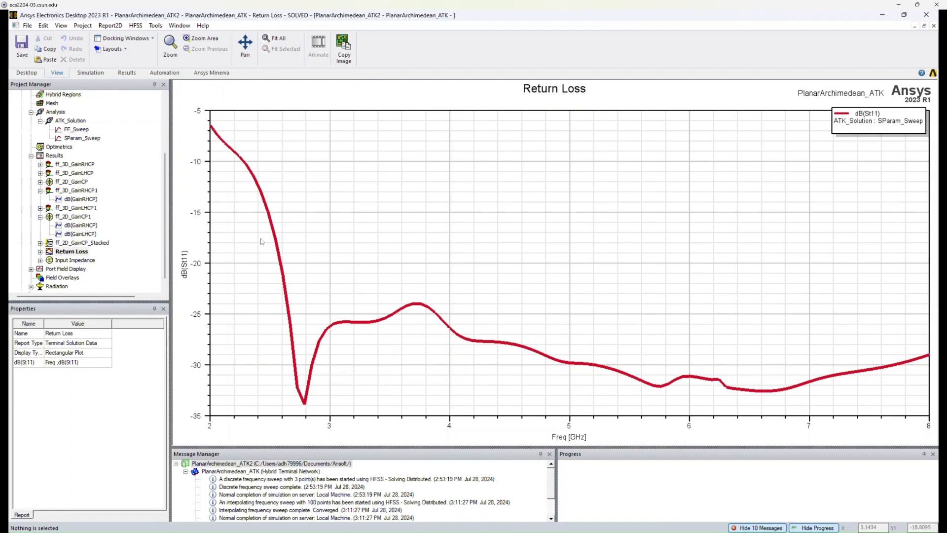
Open the lumped port excitation's properties, inspect its full port impedance and close the dialog with OK.
scroll(160, 206, up, 4)
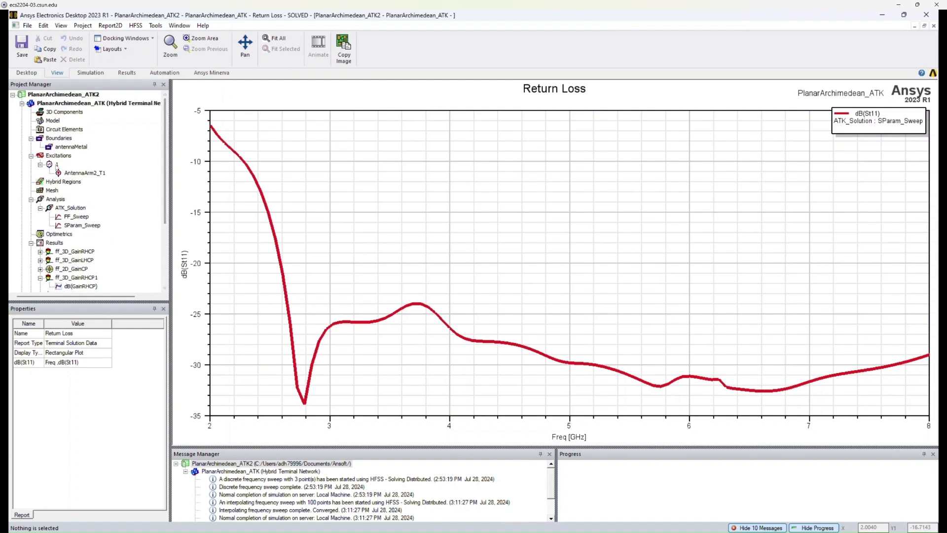
click(50, 165)
double_click(50, 165)
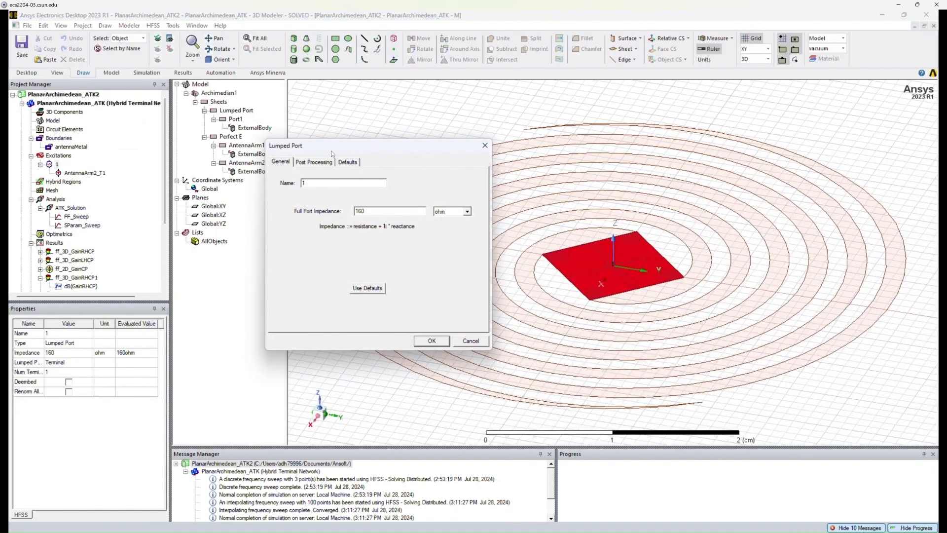
drag(332, 153, 300, 151)
double_click(336, 209)
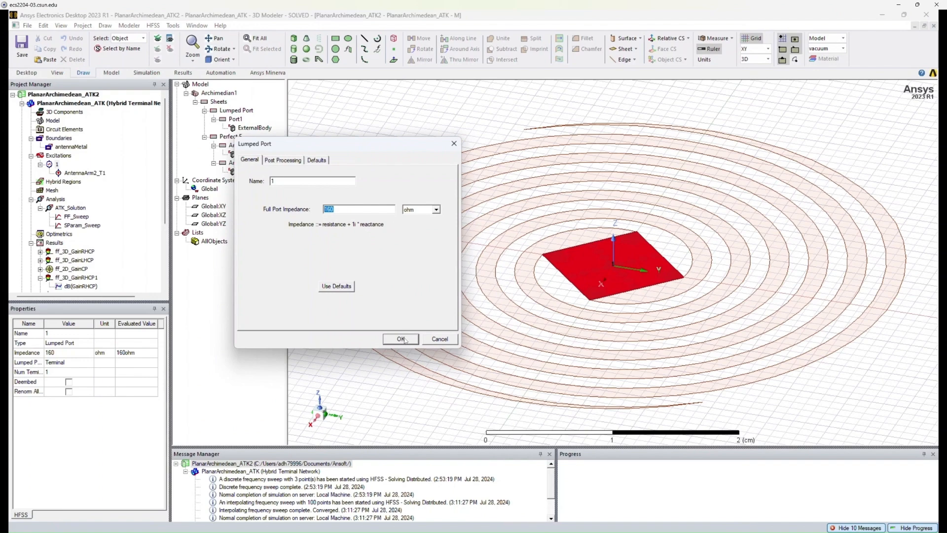
click(401, 339)
Reopen the Return Loss report, then open the Input Impedance Smith chart.
drag(165, 133, 170, 193)
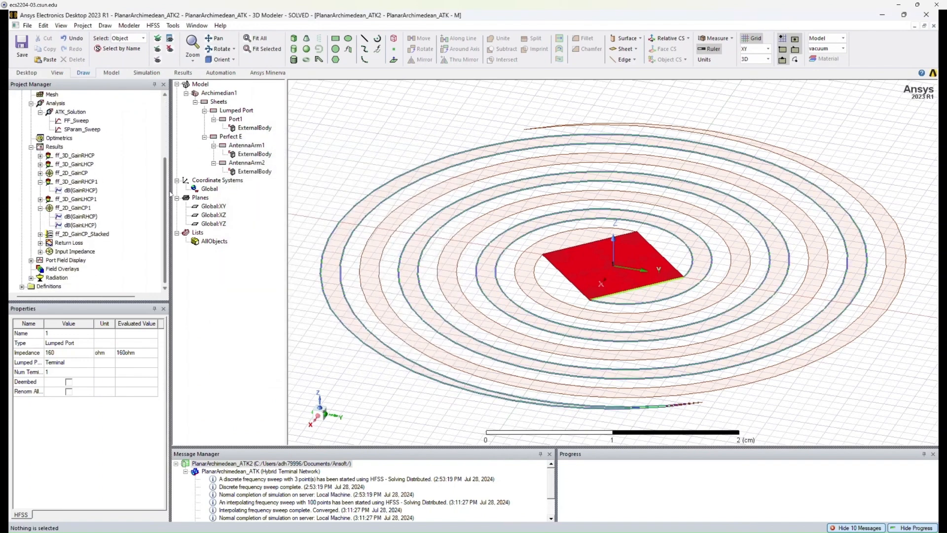
double_click(49, 243)
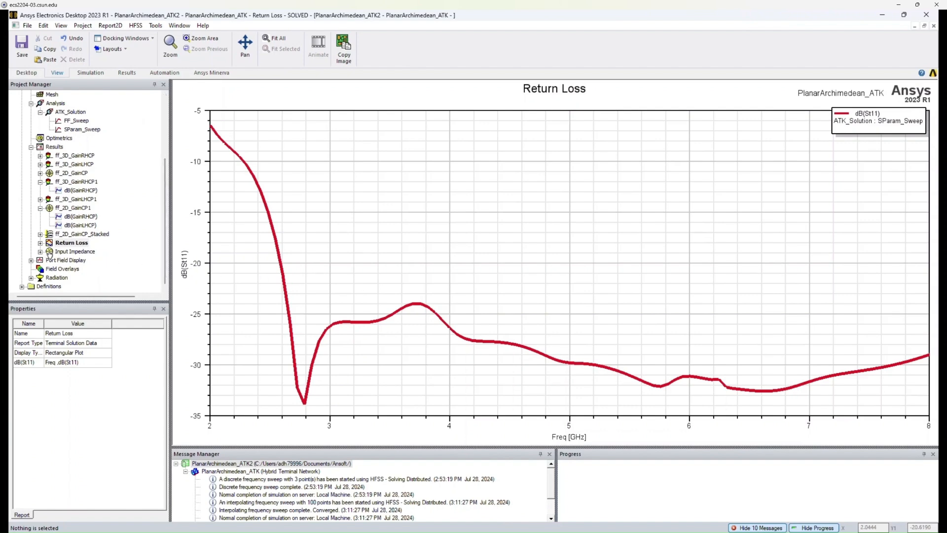
double_click(50, 252)
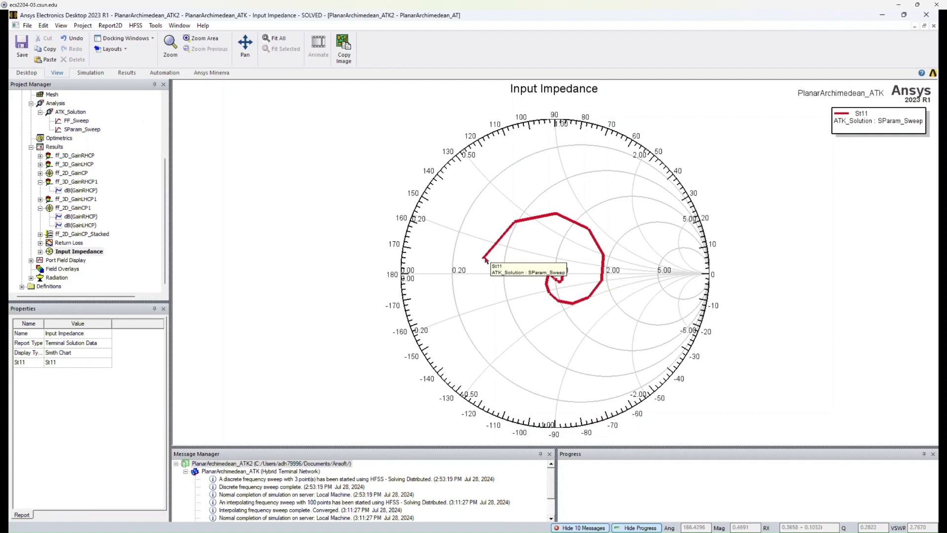
Add two markers on the Input Impedance trace, at about 3 GHz and 6 GHz.
right_click(445, 220)
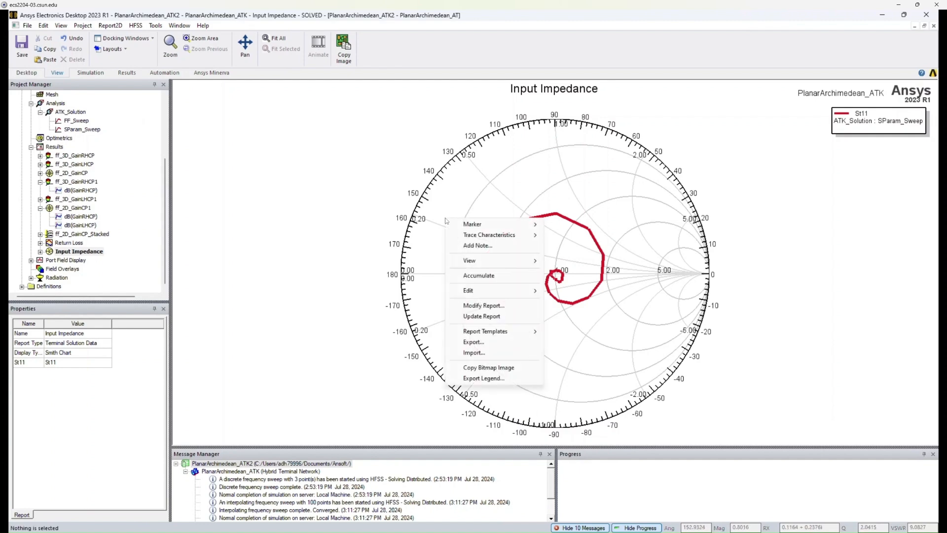
mouse_move(473, 226)
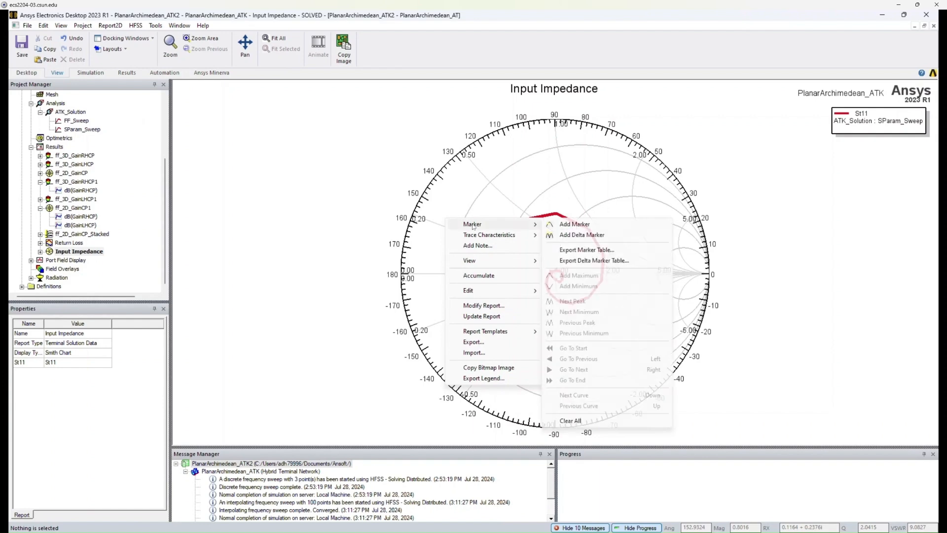
click(577, 225)
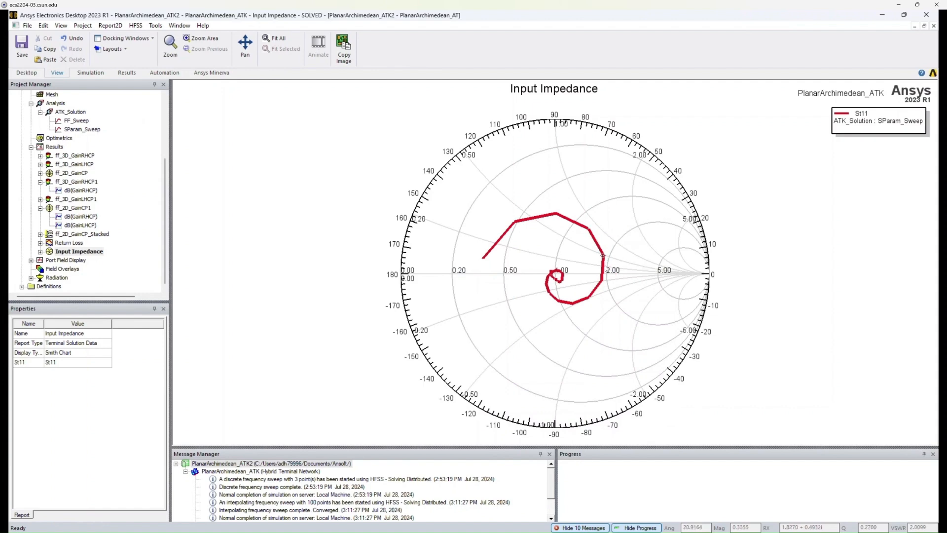
click(549, 294)
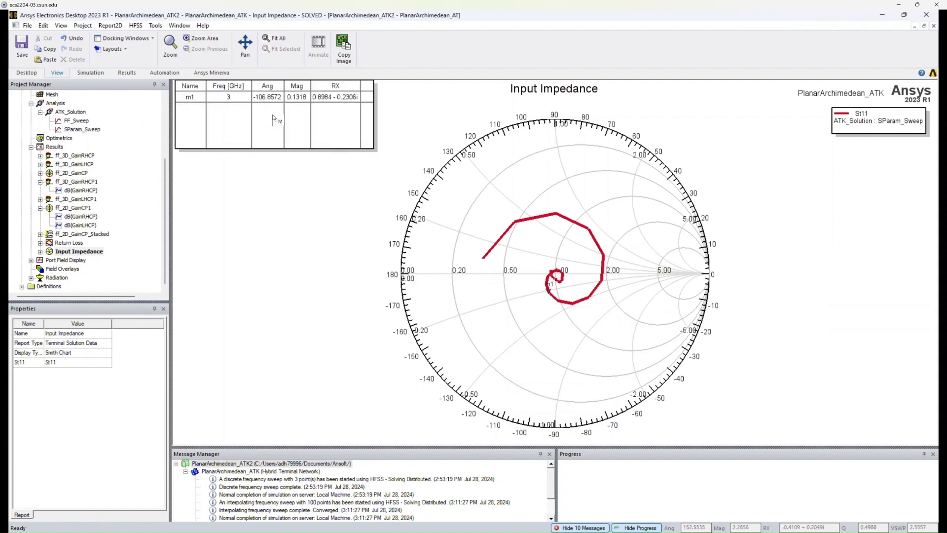
click(551, 271)
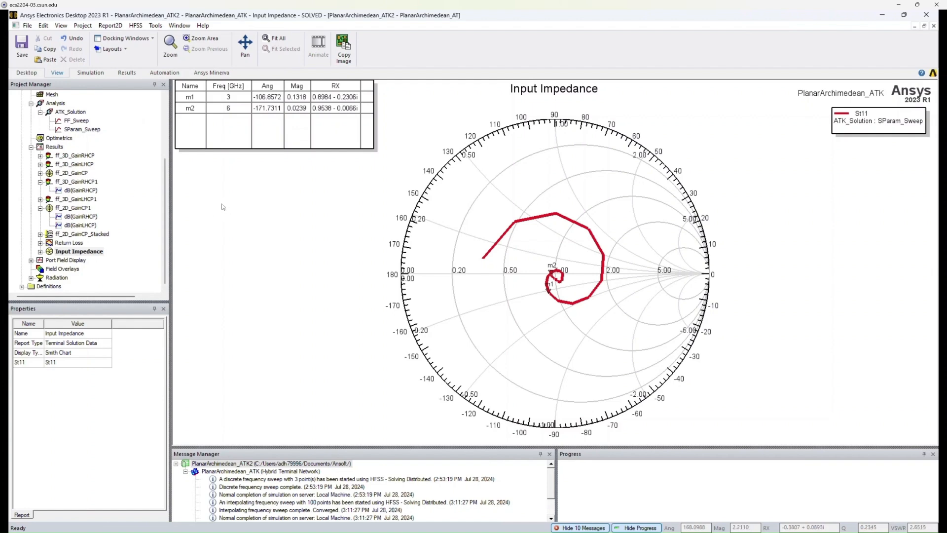
Create a 2D Terminal Z Parameter report plotting re and im of Zt for the SParam_Sweep solution, then close the dialog.
click(127, 73)
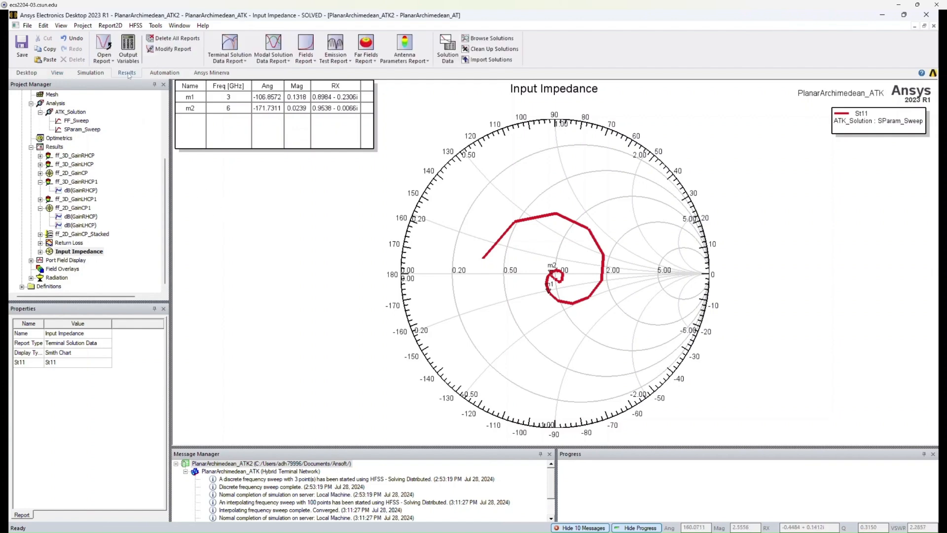
click(234, 61)
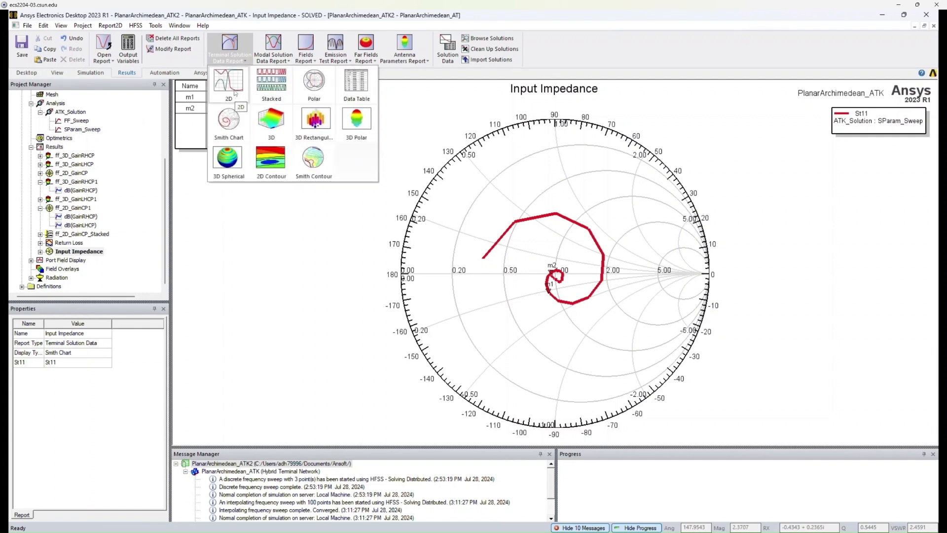
click(235, 92)
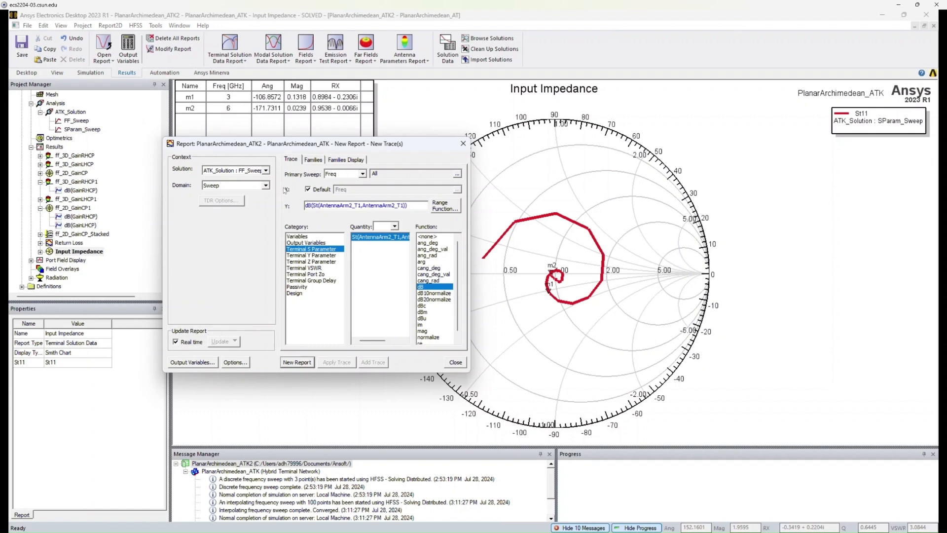
click(265, 170)
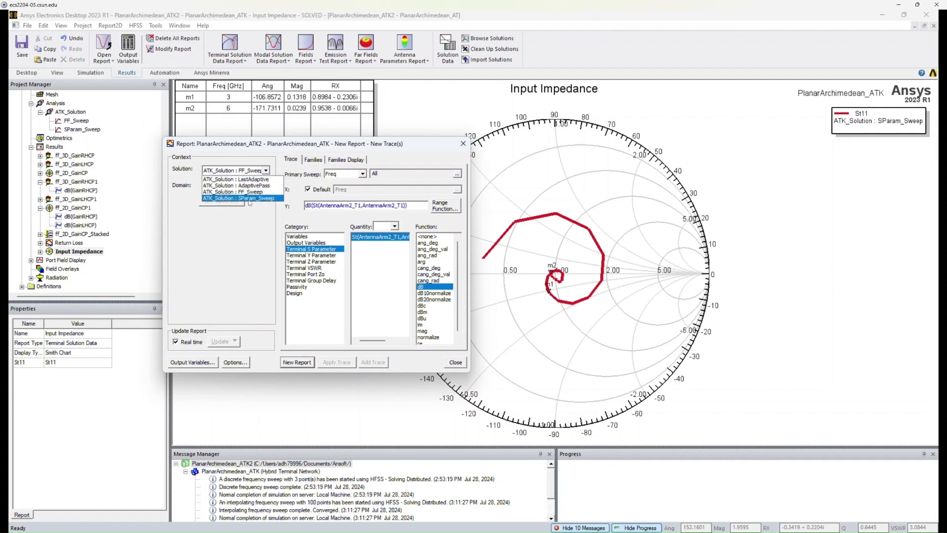
click(267, 199)
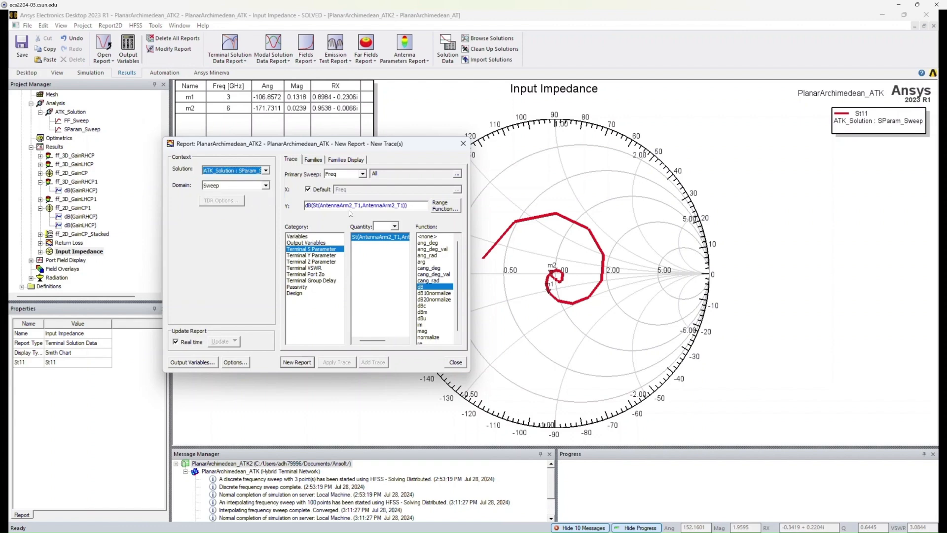
click(321, 261)
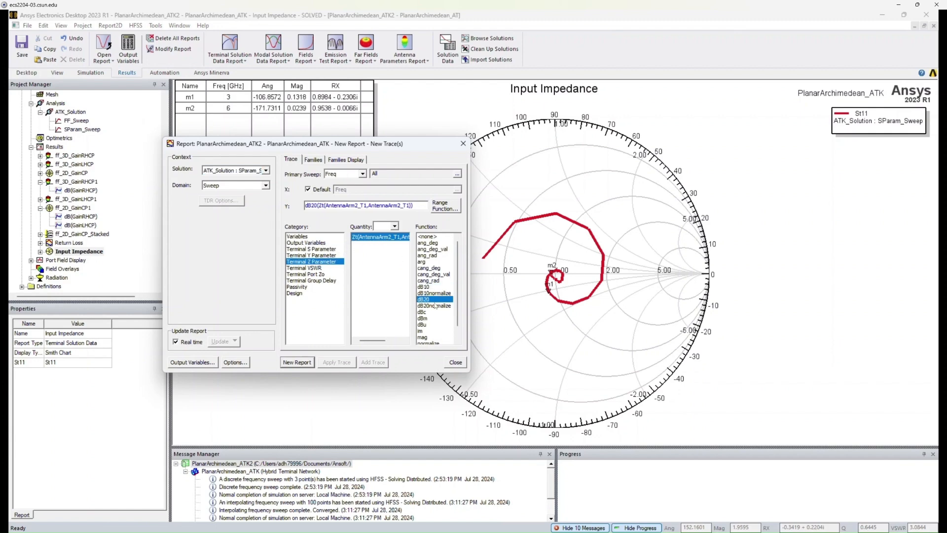
scroll(457, 274, down, 1)
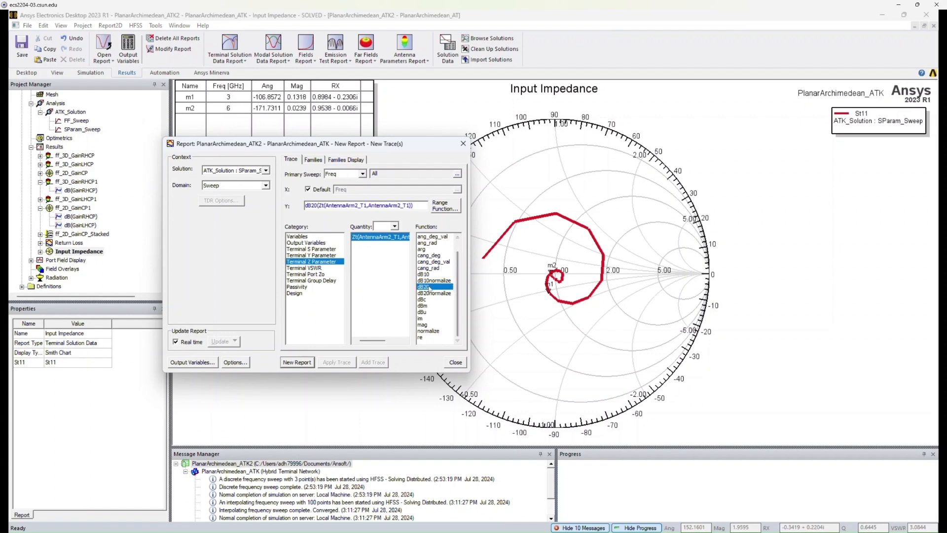
click(428, 319)
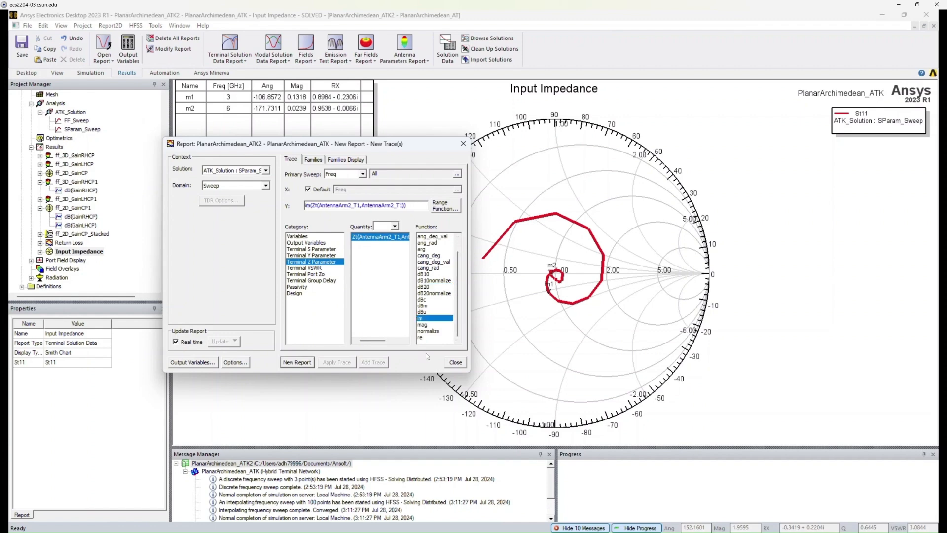
ctrl+click(425, 337)
click(297, 362)
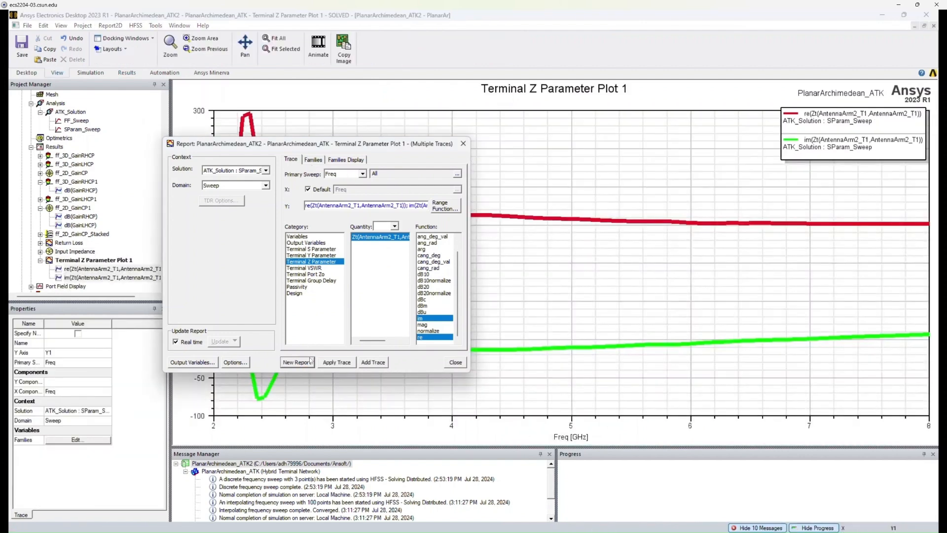
click(463, 144)
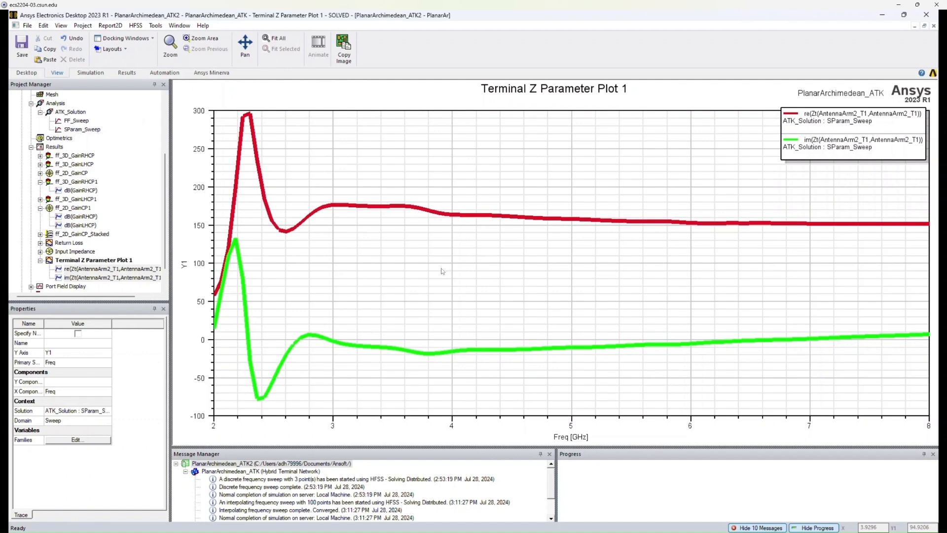
click(829, 147)
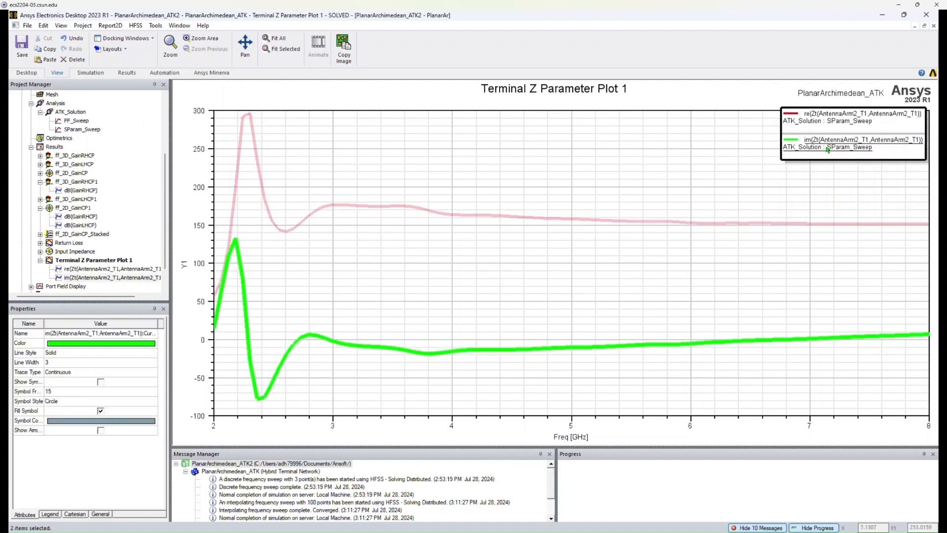
click(513, 297)
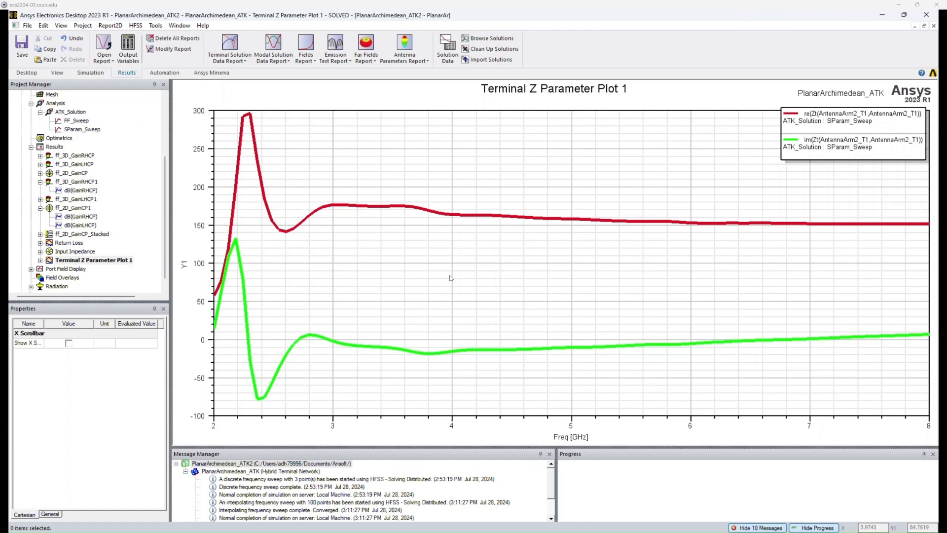
click(230, 62)
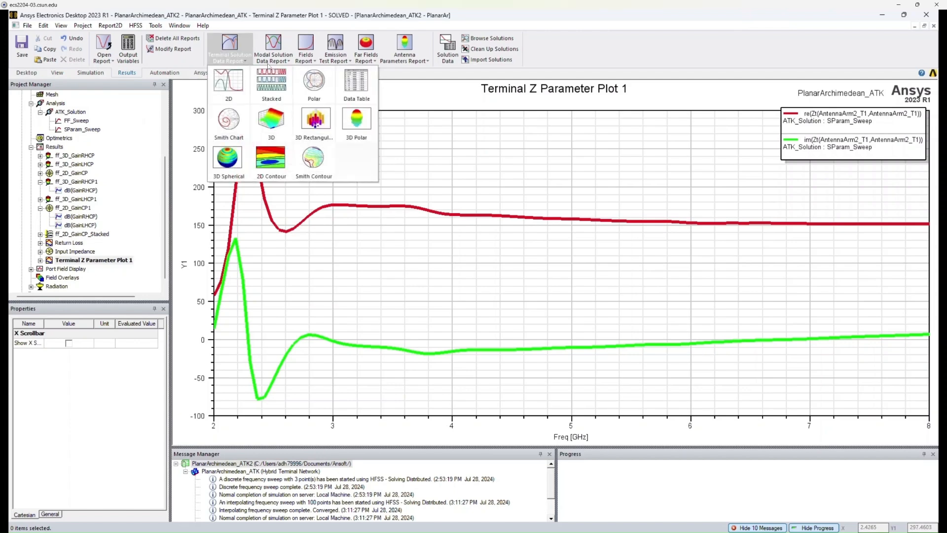
click(273, 59)
click(305, 60)
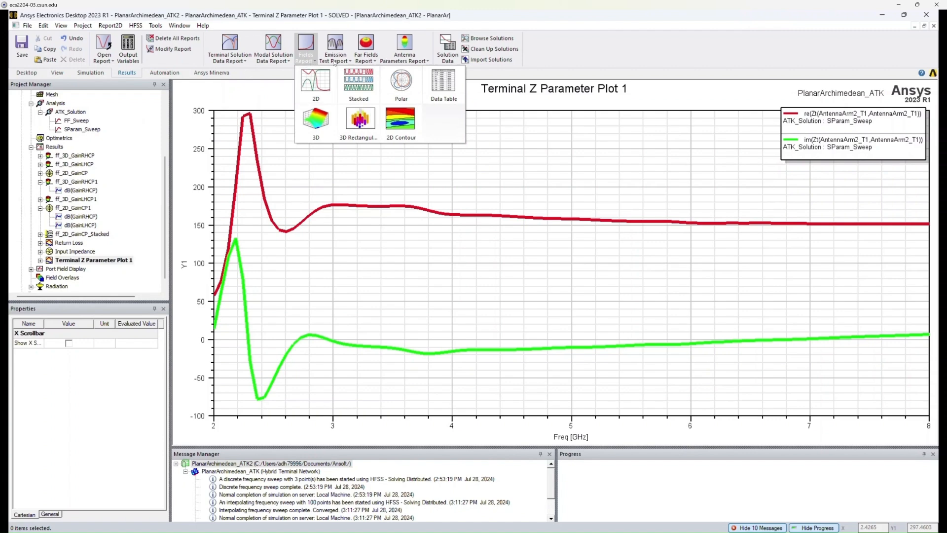
click(367, 59)
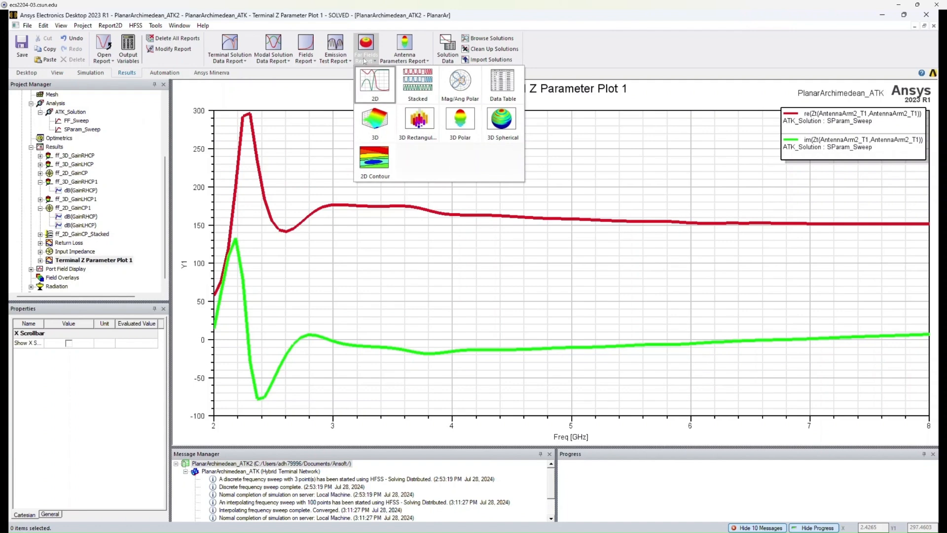
Start a 2D far-field report of dB(AxialRatioValue) with Freq as primary sweep using the FF_Sweep solution.
click(374, 89)
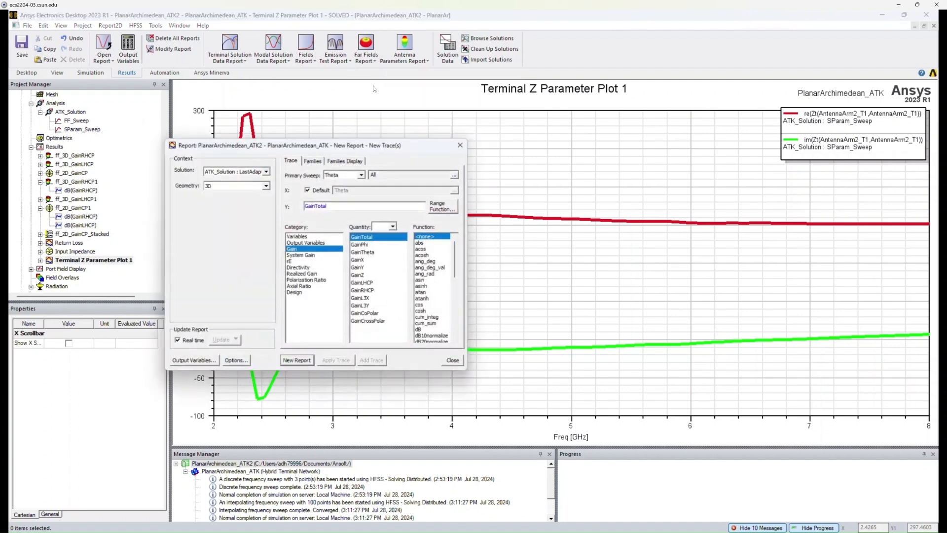
drag(407, 148, 451, 137)
click(360, 276)
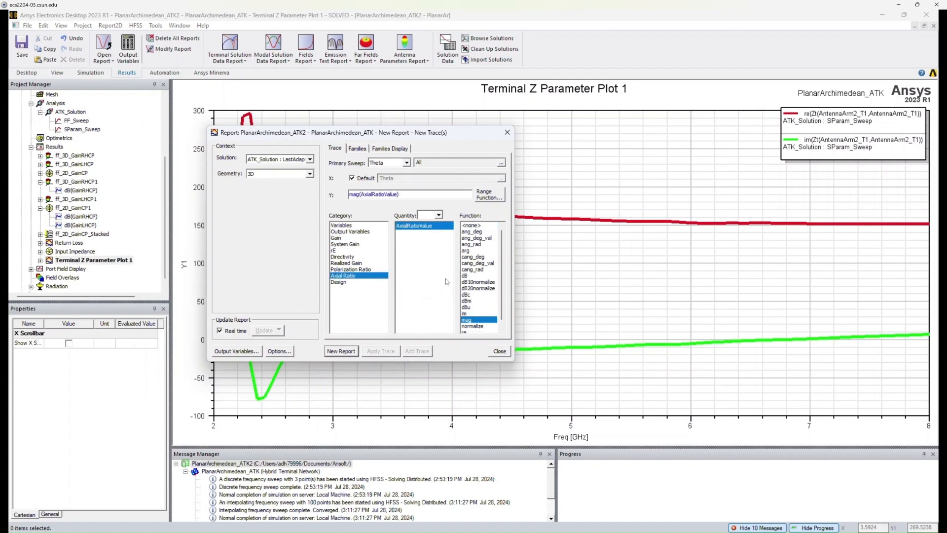
click(465, 278)
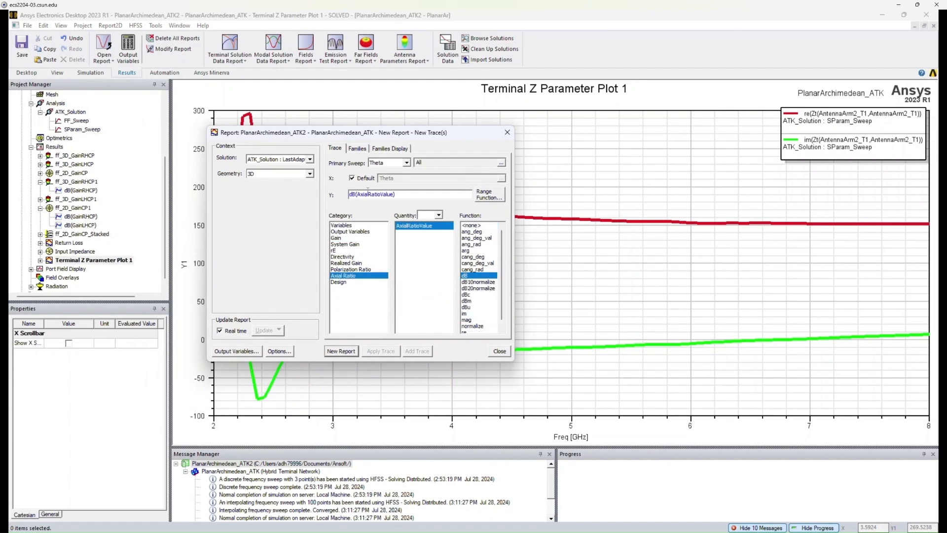
click(406, 163)
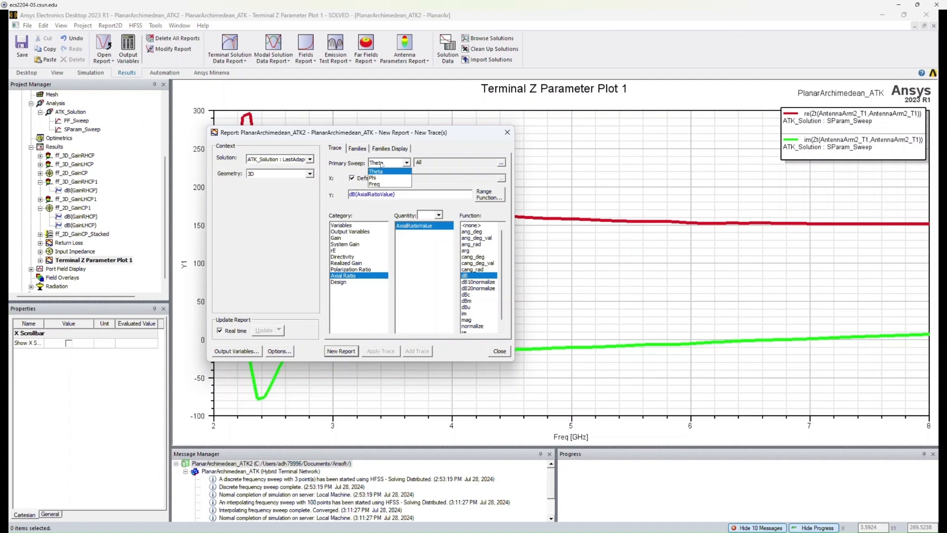
click(377, 185)
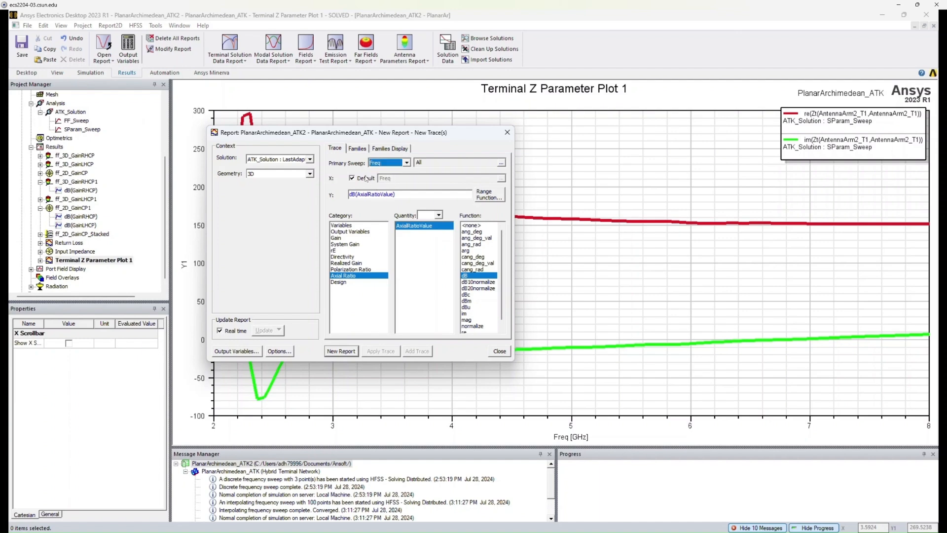
click(310, 159)
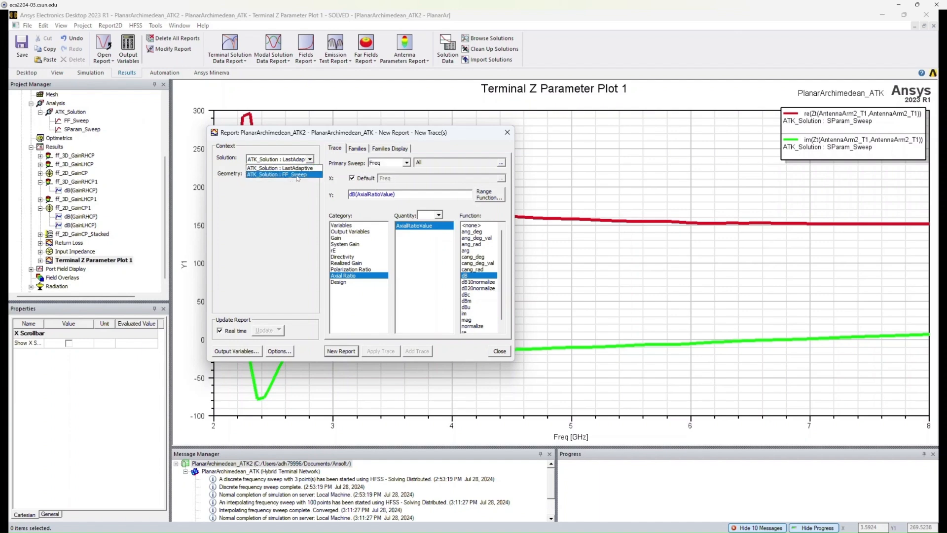
click(295, 175)
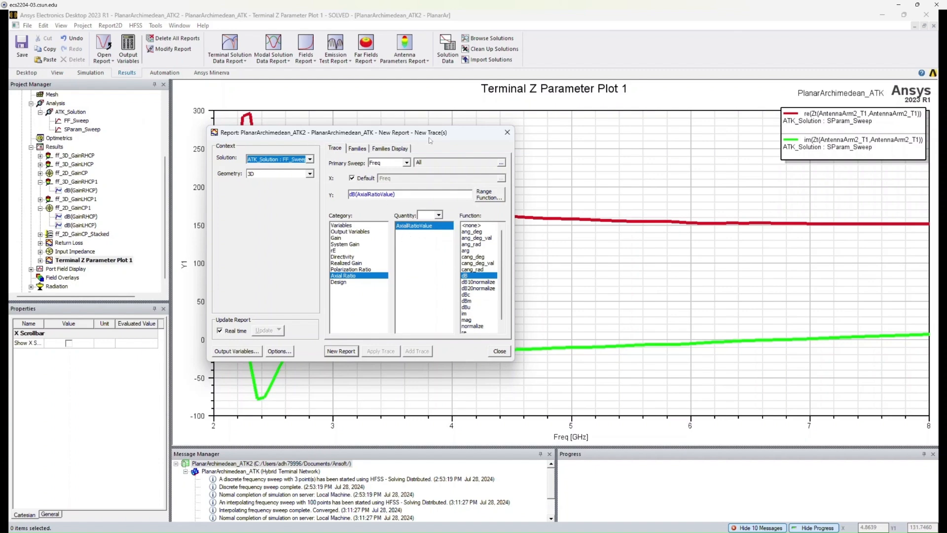
Restrict the families to Phi -180deg and Theta 0deg, create the axial ratio report and close the dialog.
click(357, 149)
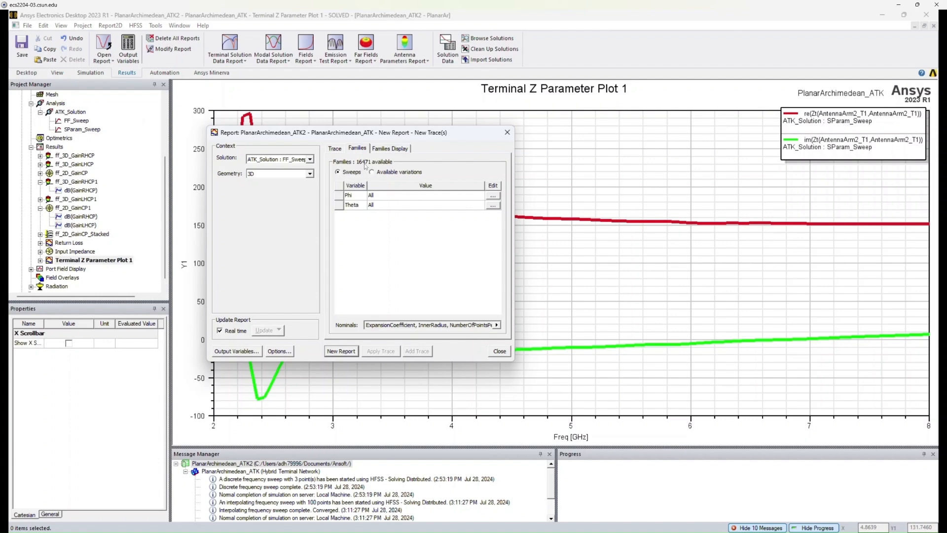
click(335, 150)
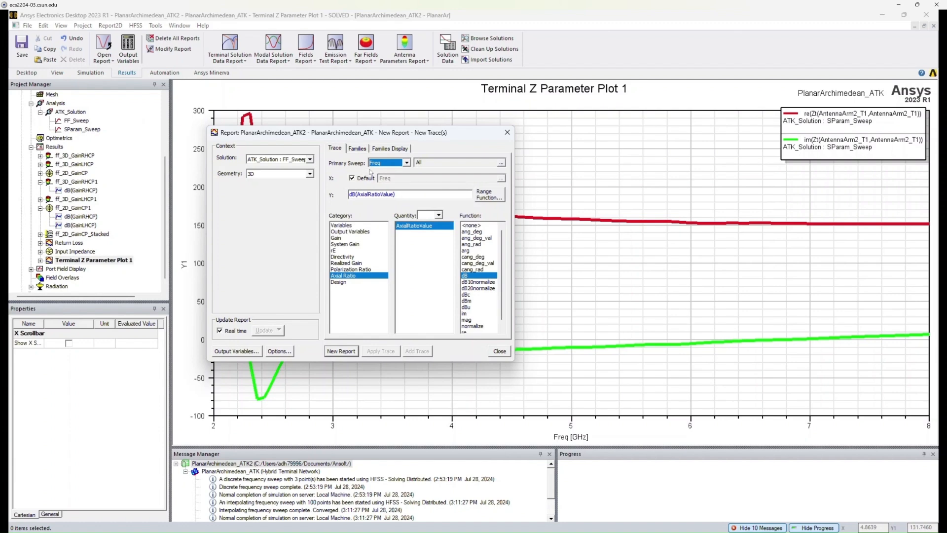
click(359, 148)
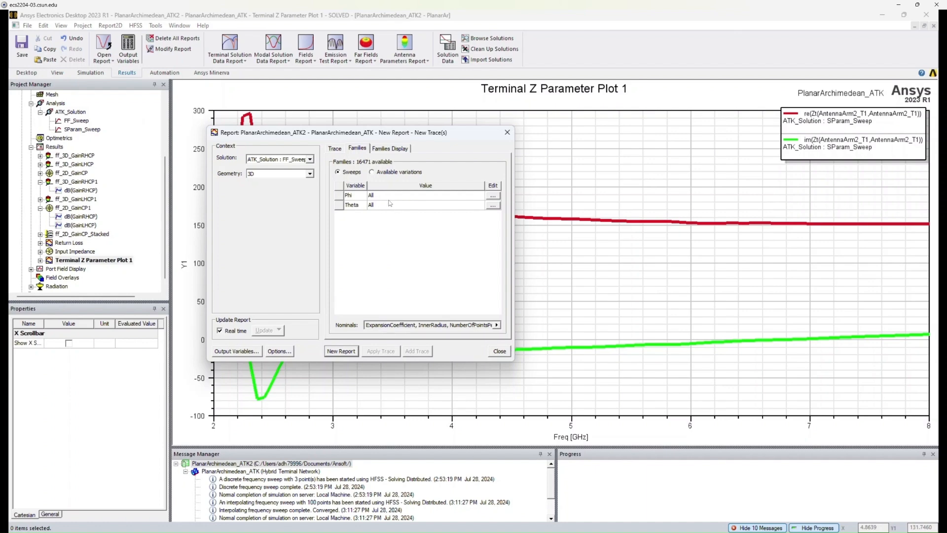
click(355, 199)
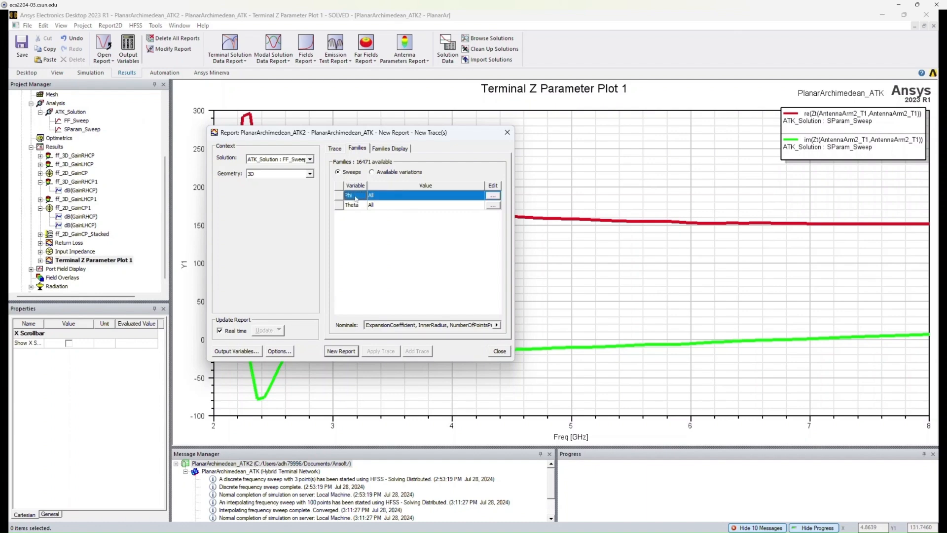
click(493, 195)
click(509, 211)
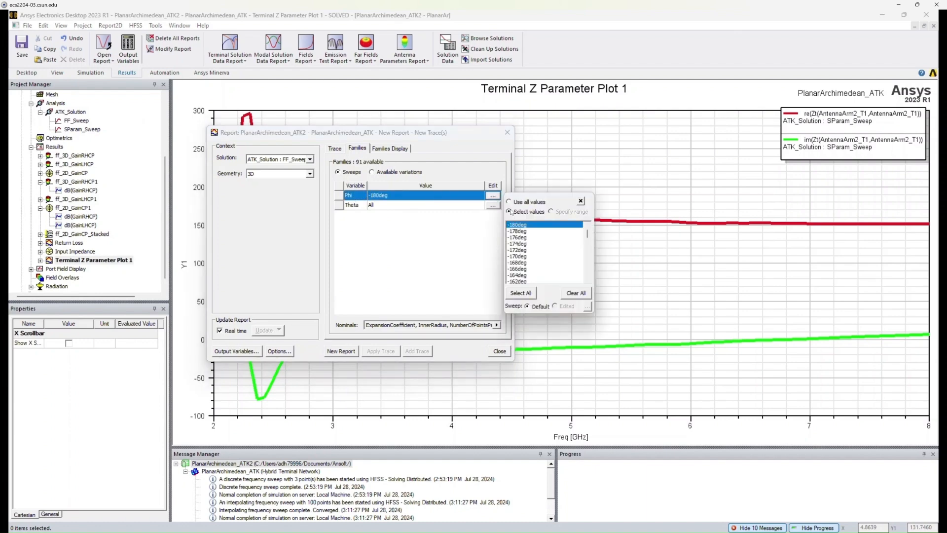
click(425, 268)
click(492, 206)
click(518, 220)
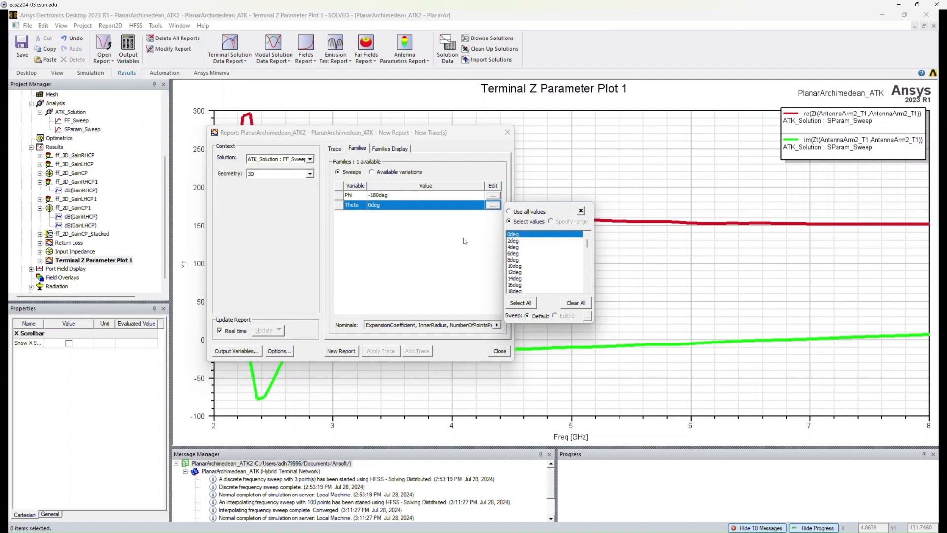
click(464, 240)
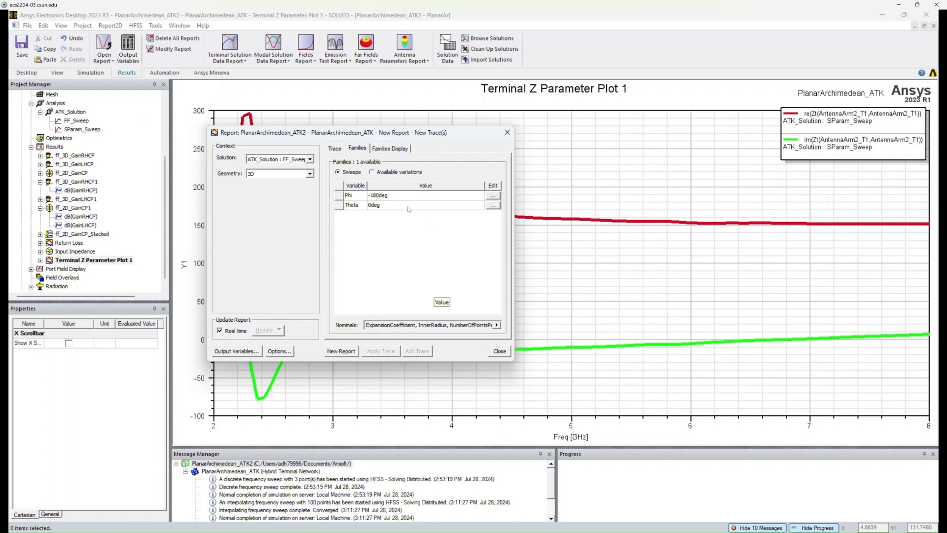
click(335, 148)
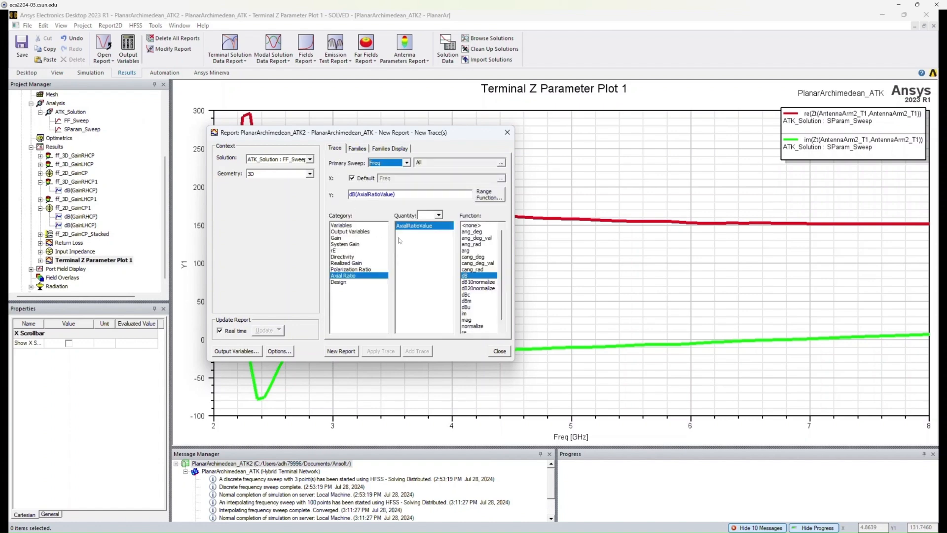
click(357, 148)
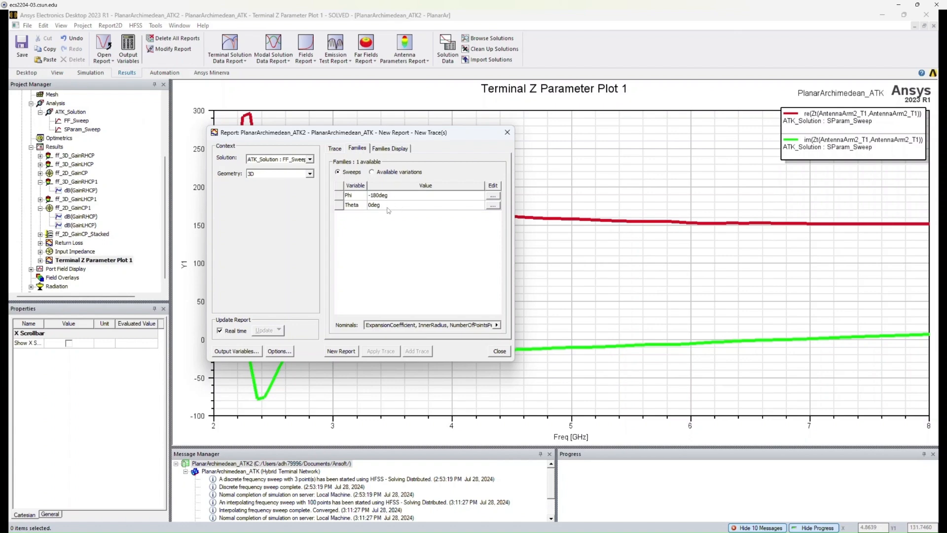
click(336, 148)
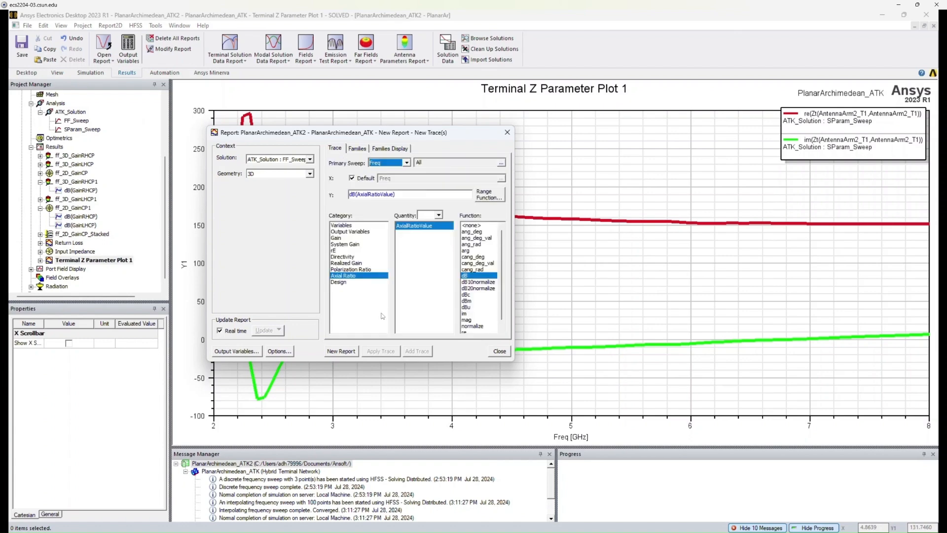
click(341, 351)
click(507, 132)
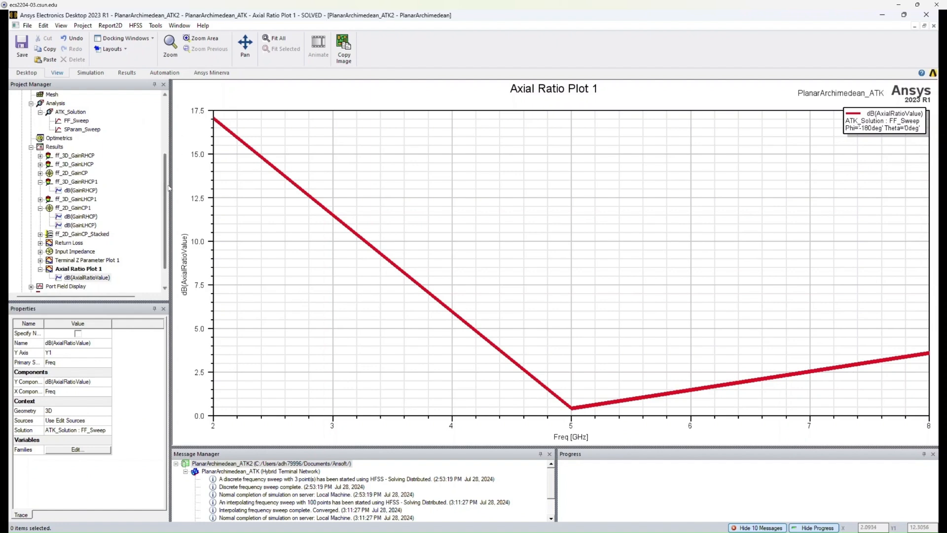
mouse_move(165, 188)
mouse_down()
mouse_move(164, 125)
mouse_move(176, 186)
mouse_up()
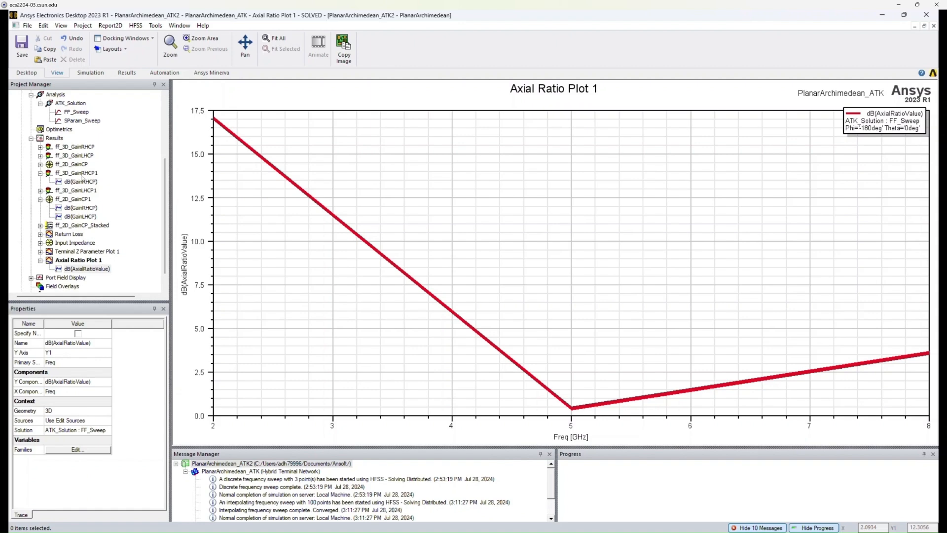
click(236, 256)
drag(166, 219, 166, 145)
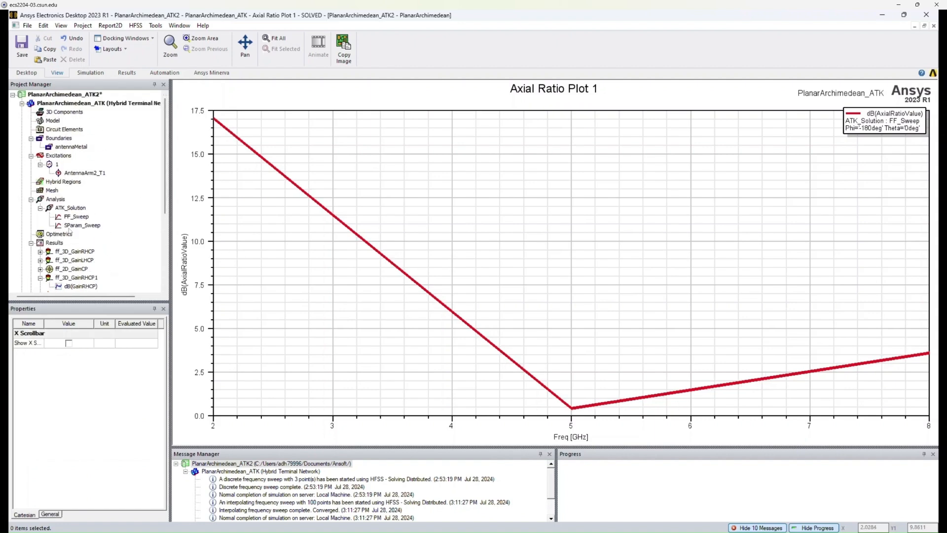
drag(166, 143, 167, 192)
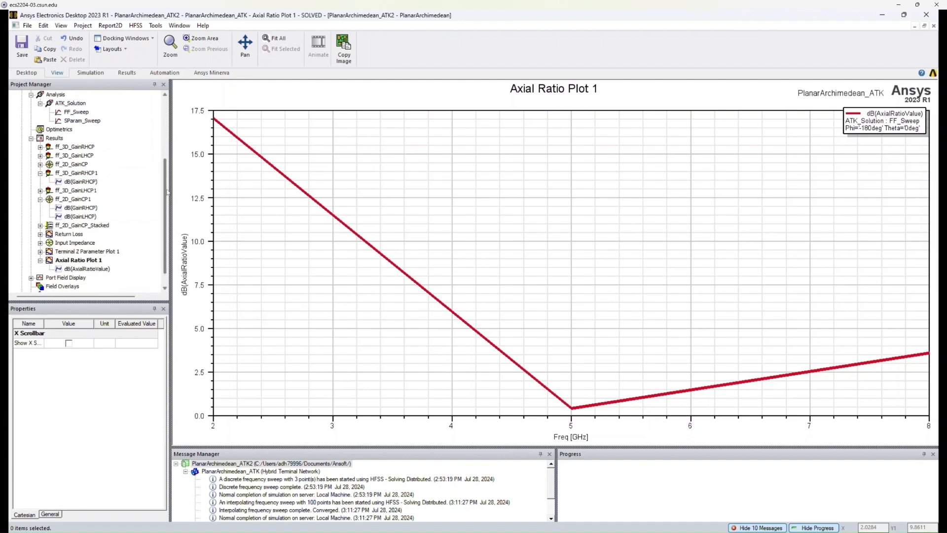